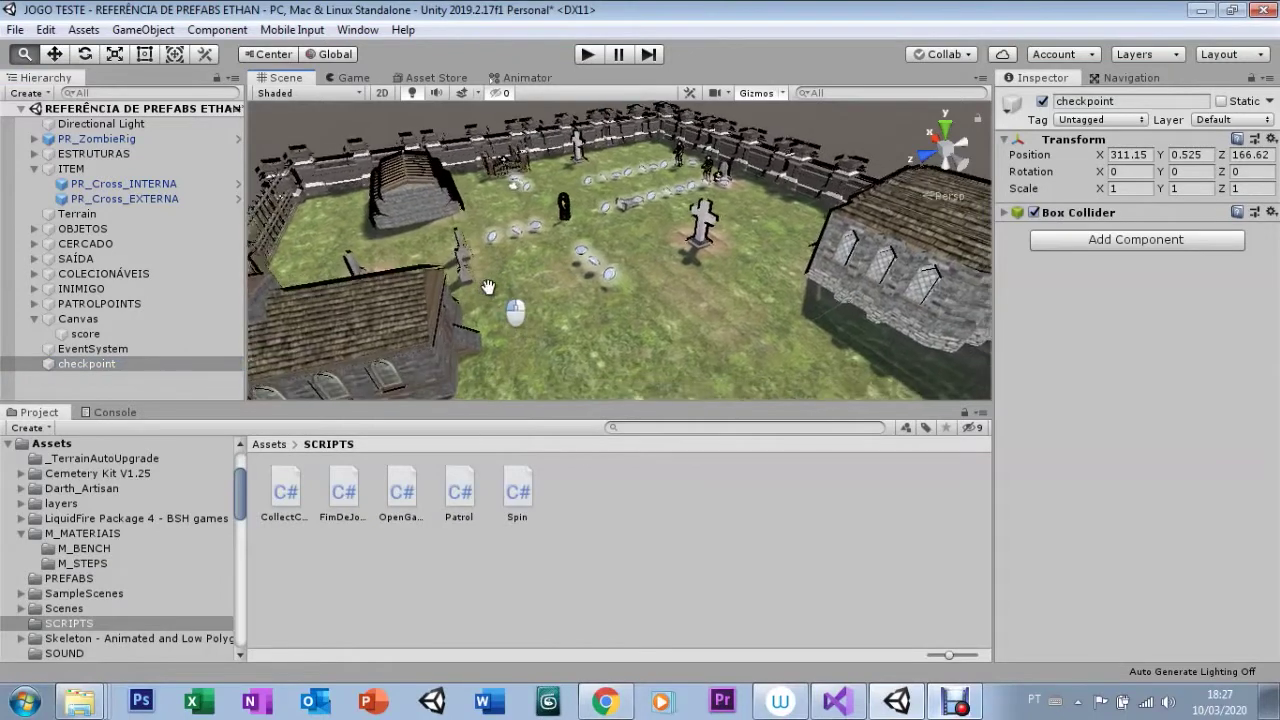
Drag the Scene view to bring the graveyard closer
drag(488, 288, 615, 256)
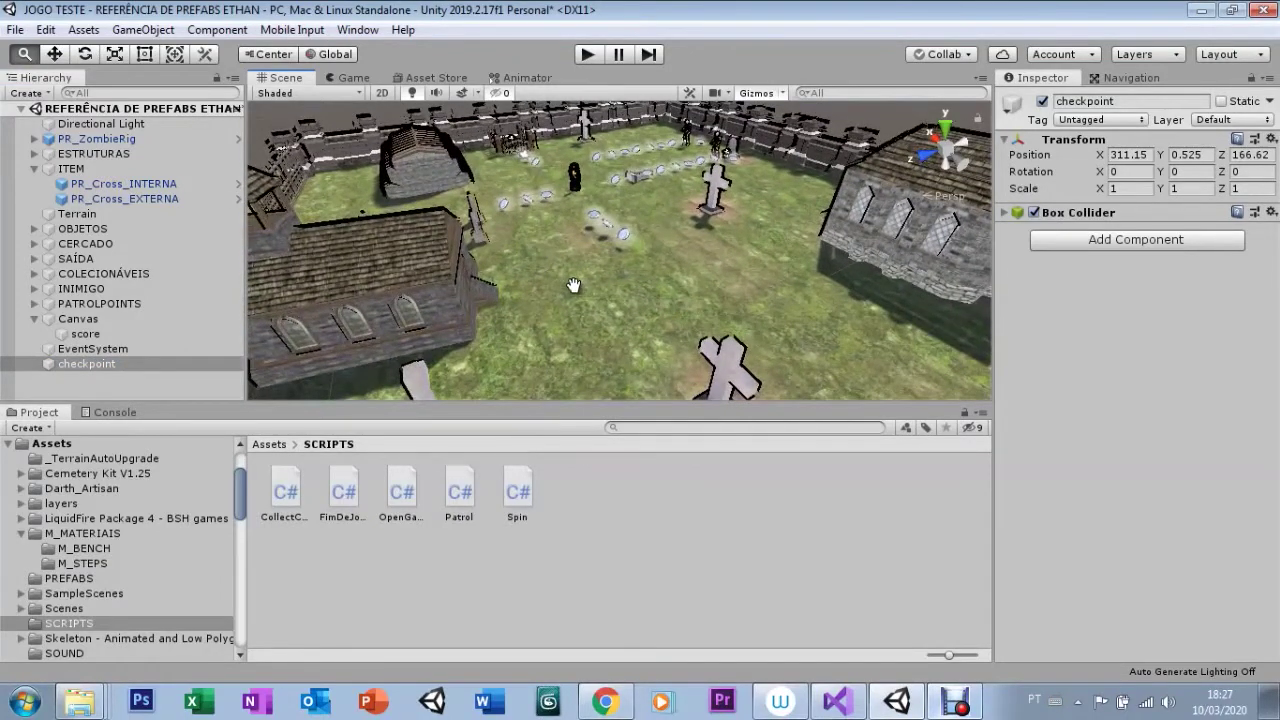
Return the Project panel to the root Assets folder and select the checkpoint object
drag(598, 270, 619, 269)
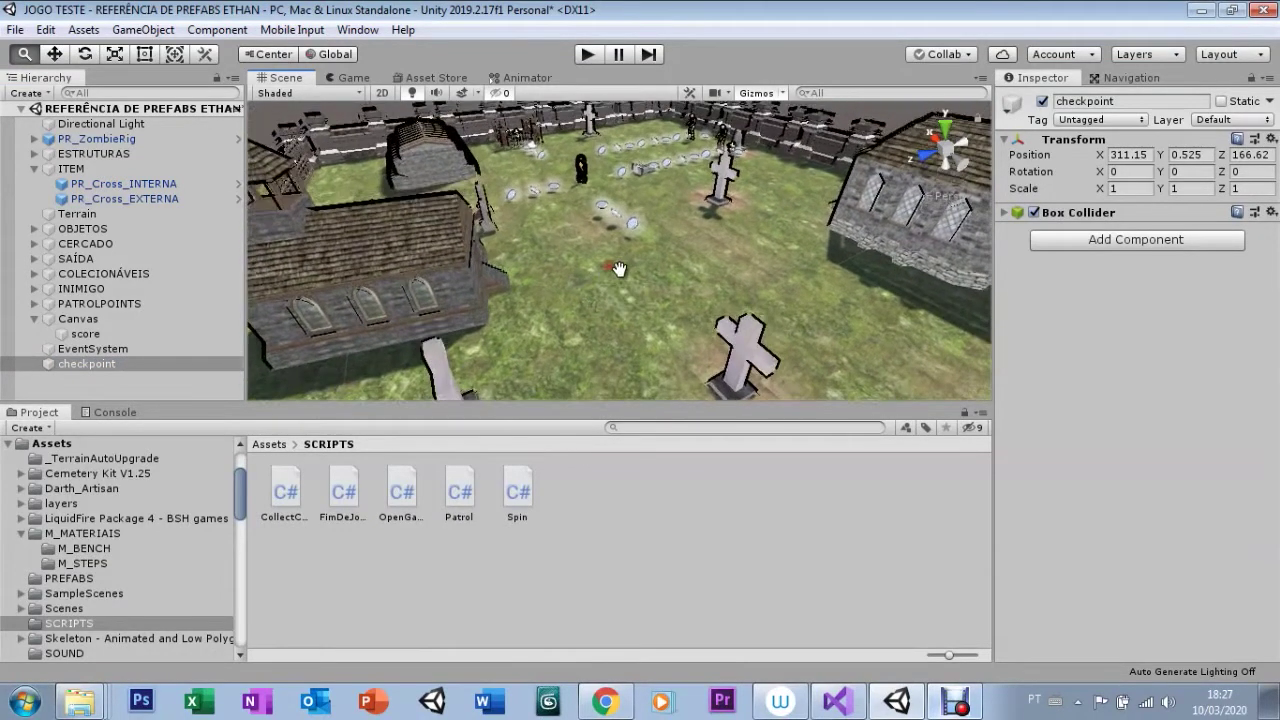
scroll(619, 269, down, 3)
scroll(590, 295, down, 3)
scroll(563, 320, down, 3)
mouse_move(564, 320)
alt+mouse_down()
mouse_move(420, 265)
mouse_move(524, 198)
alt+mouse_up()
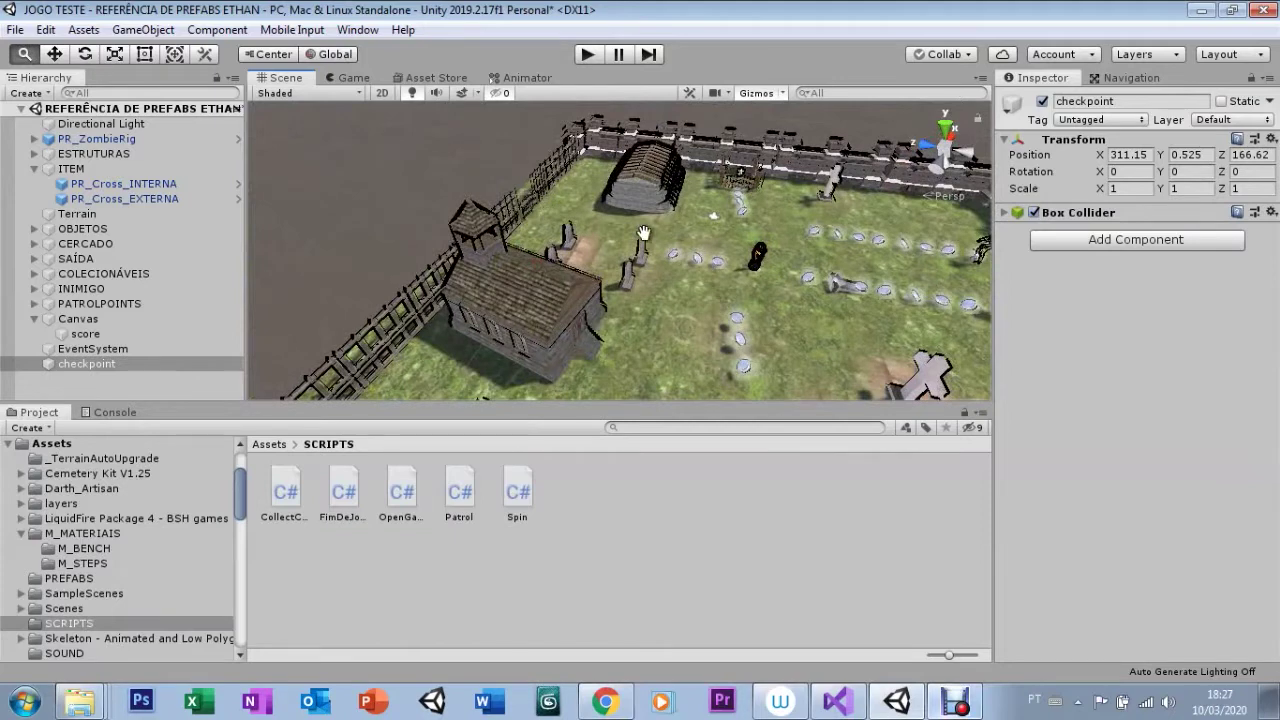
click(268, 445)
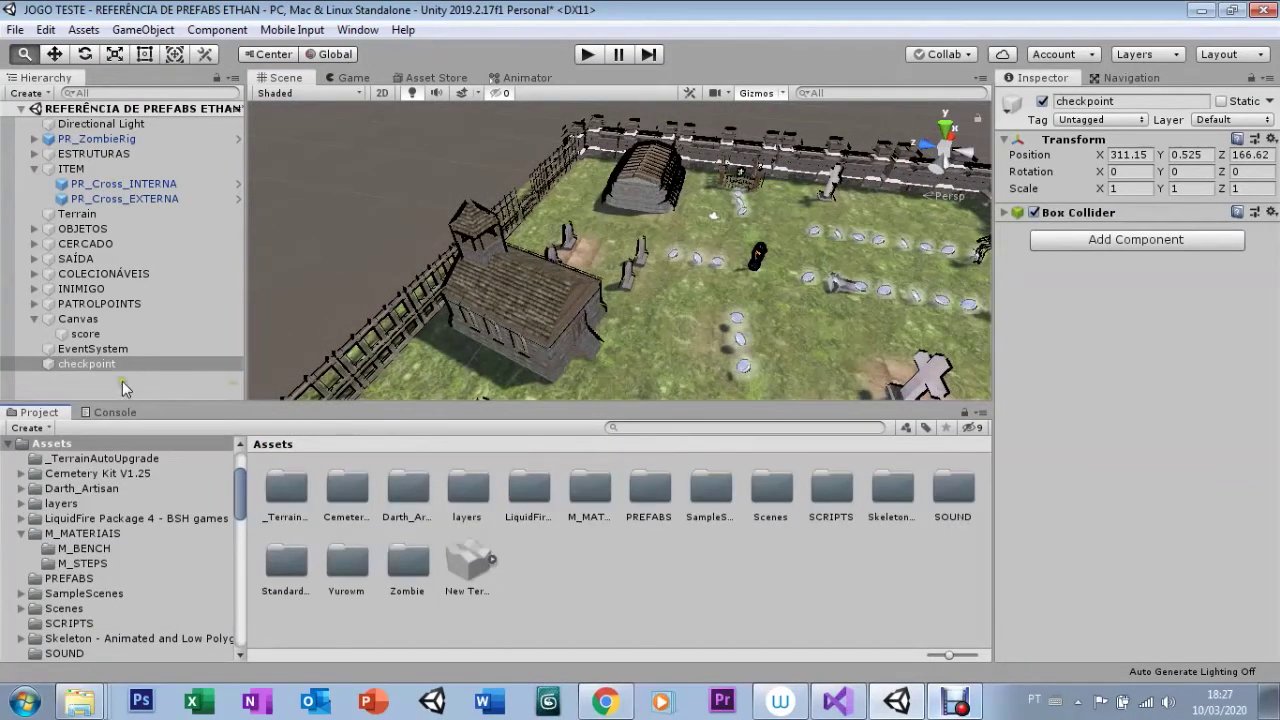
click(51, 369)
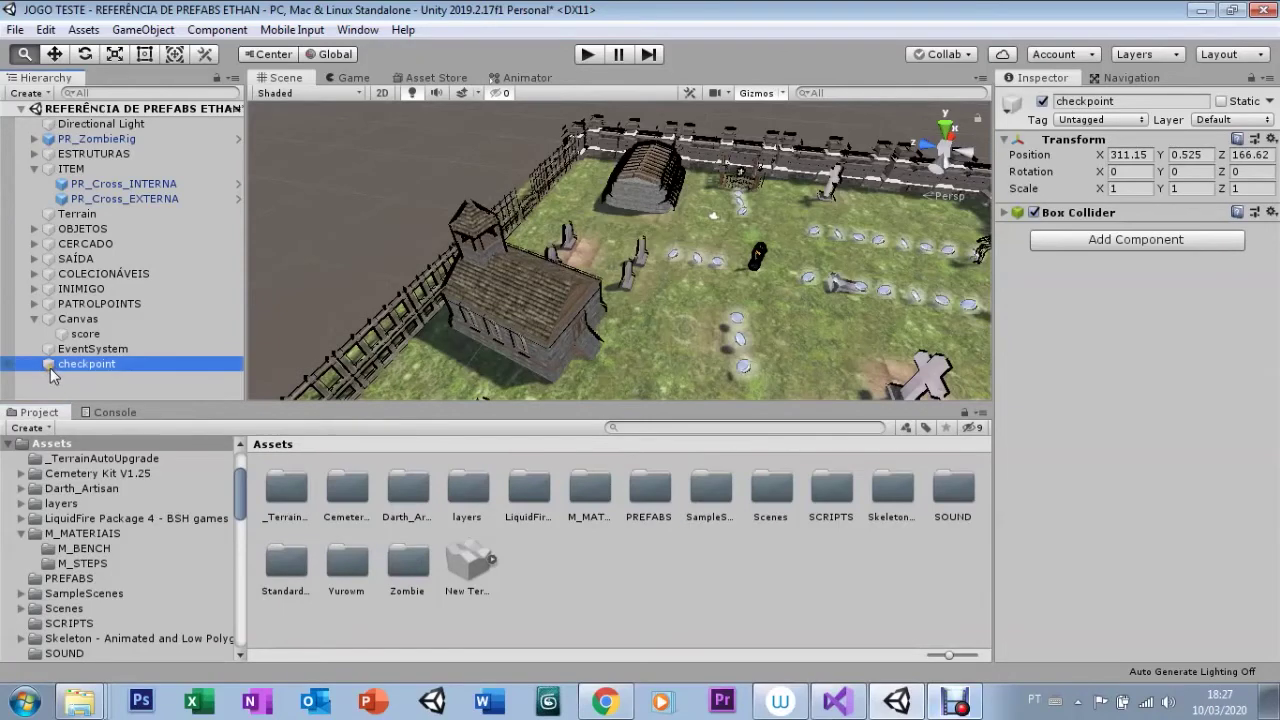
right_click(72, 379)
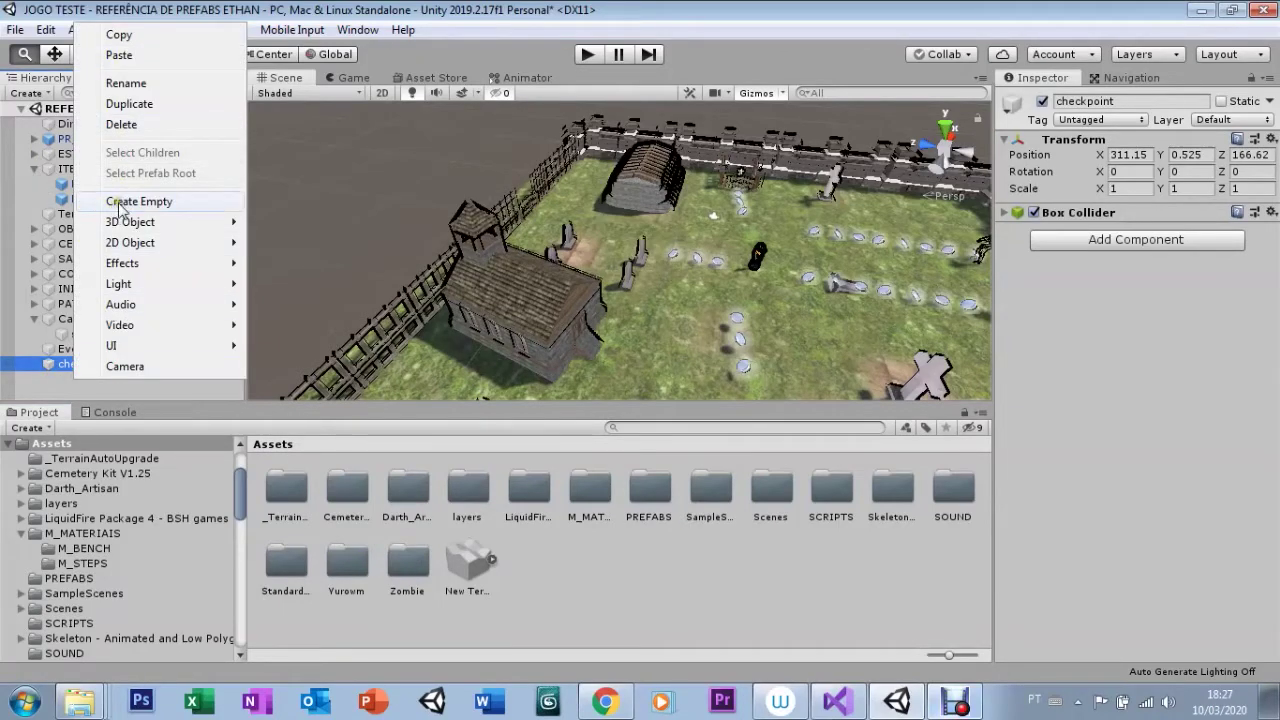
click(50, 368)
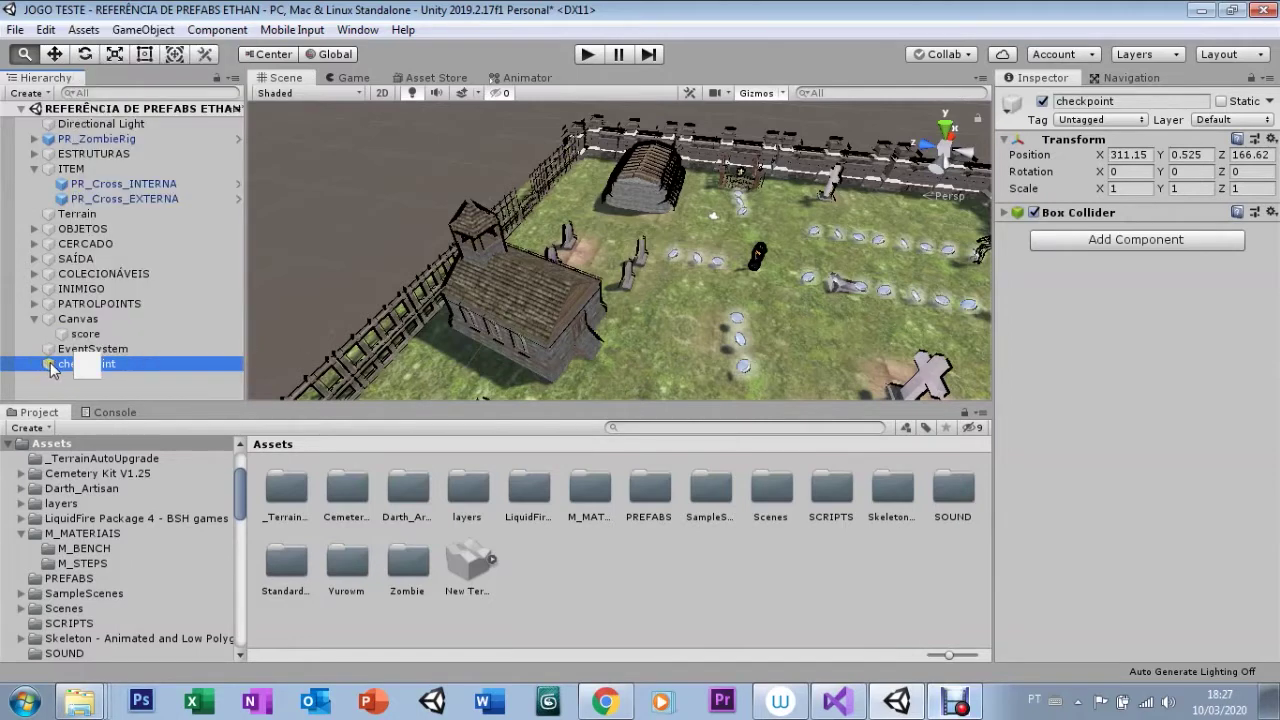
double_click(51, 367)
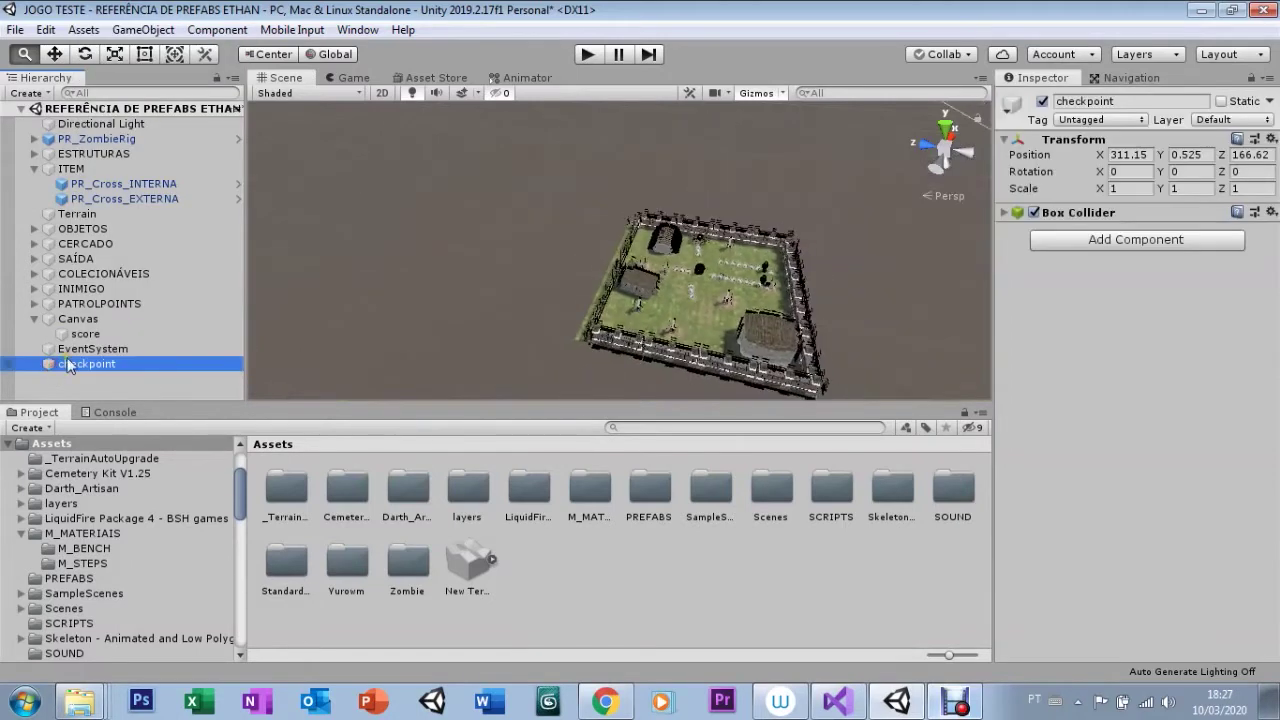
scroll(678, 247, up, 5)
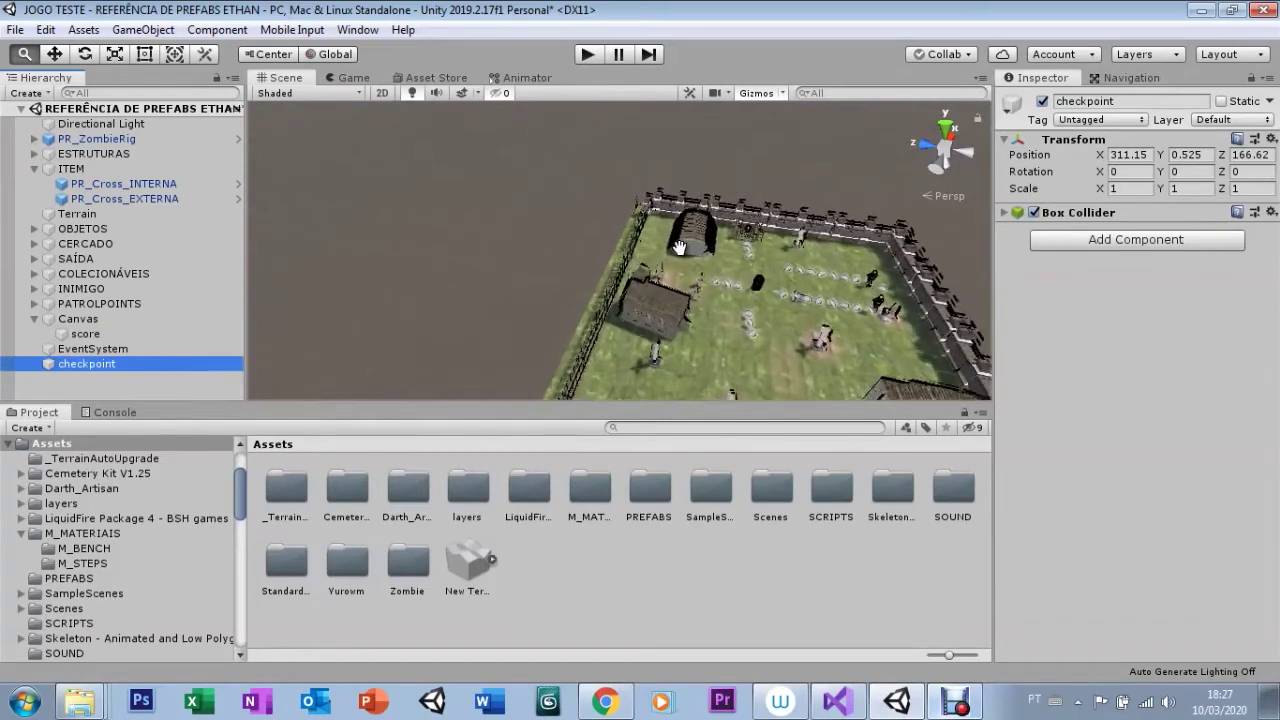
middle_drag(680, 380, 800, 360)
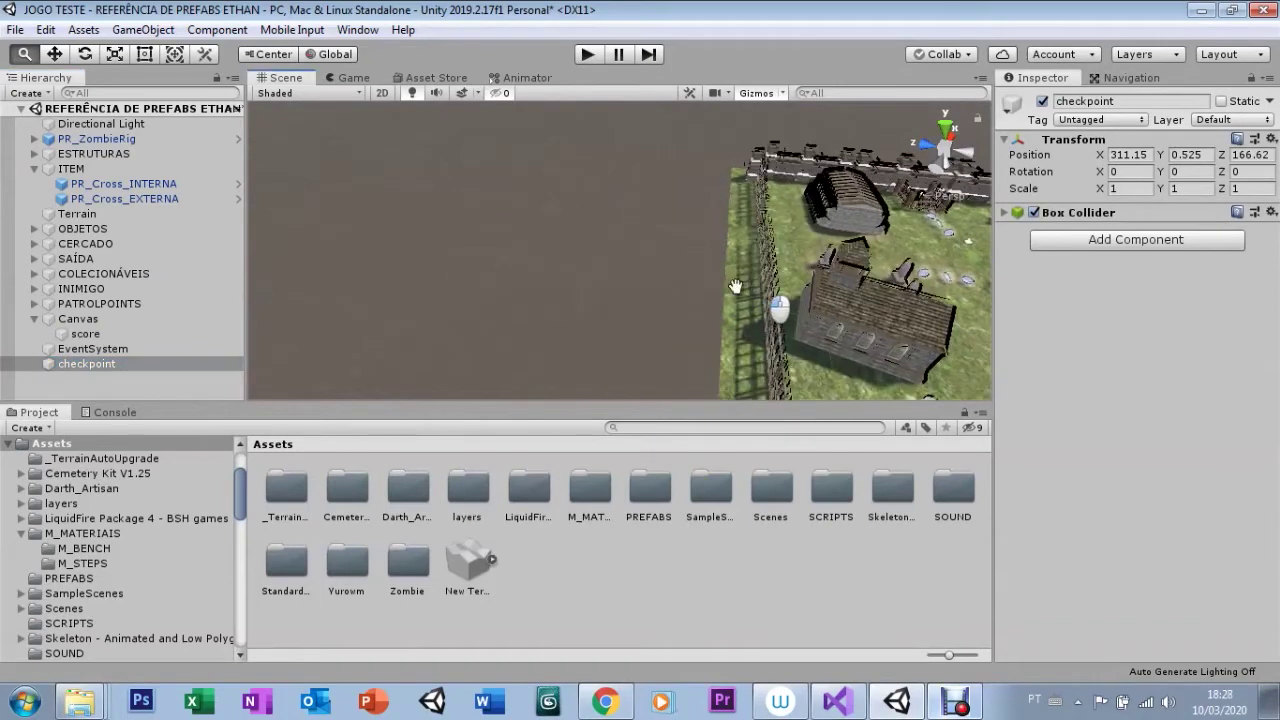
click(1098, 242)
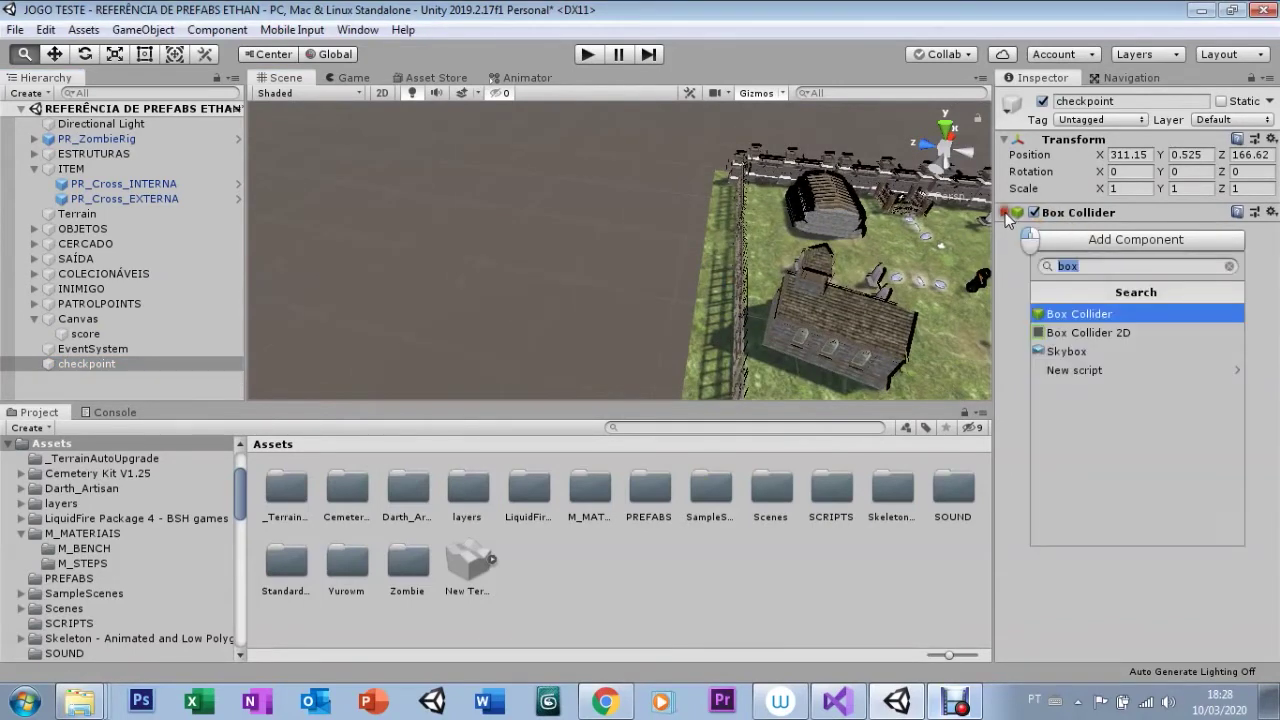
click(1005, 212)
click(1136, 236)
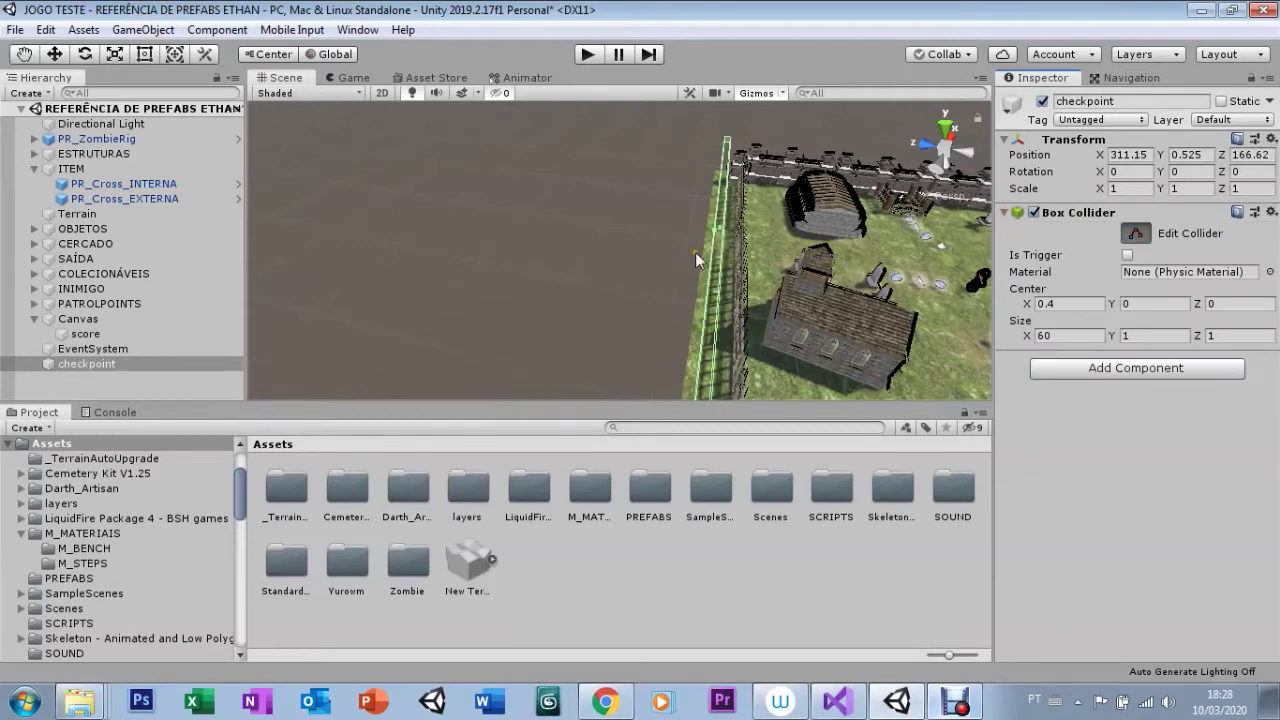
click(1005, 212)
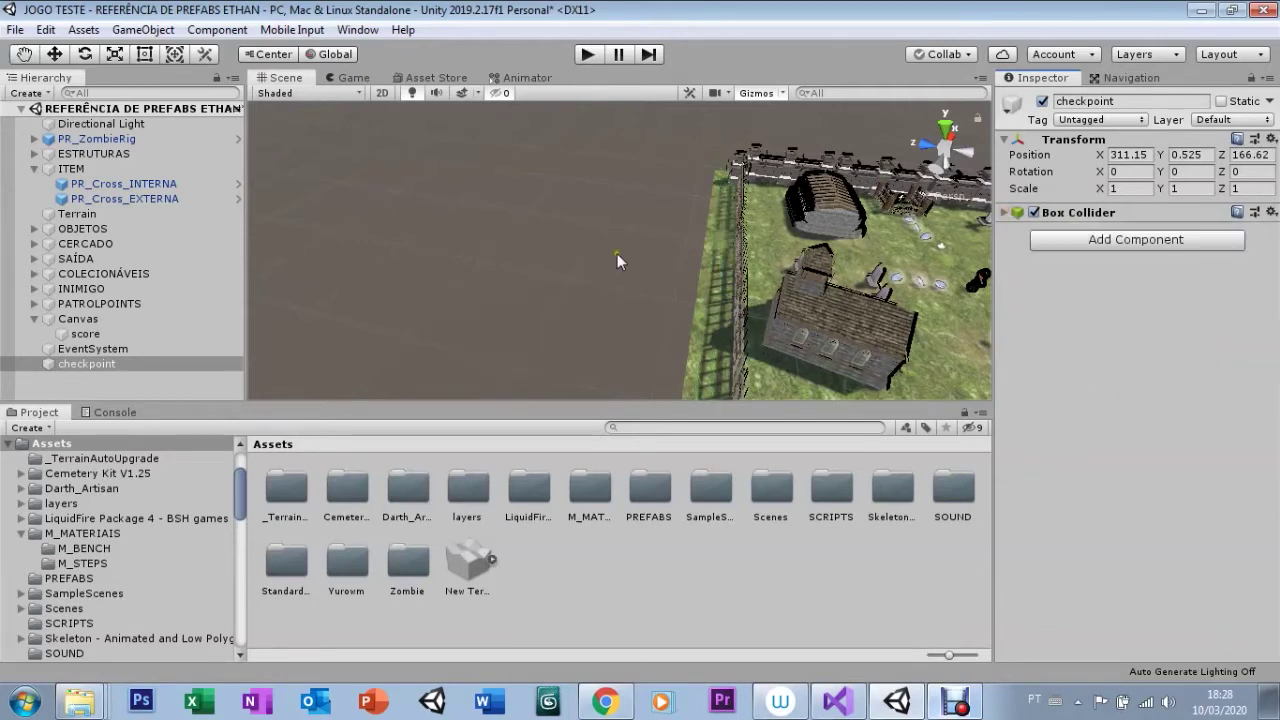
right_click(105, 386)
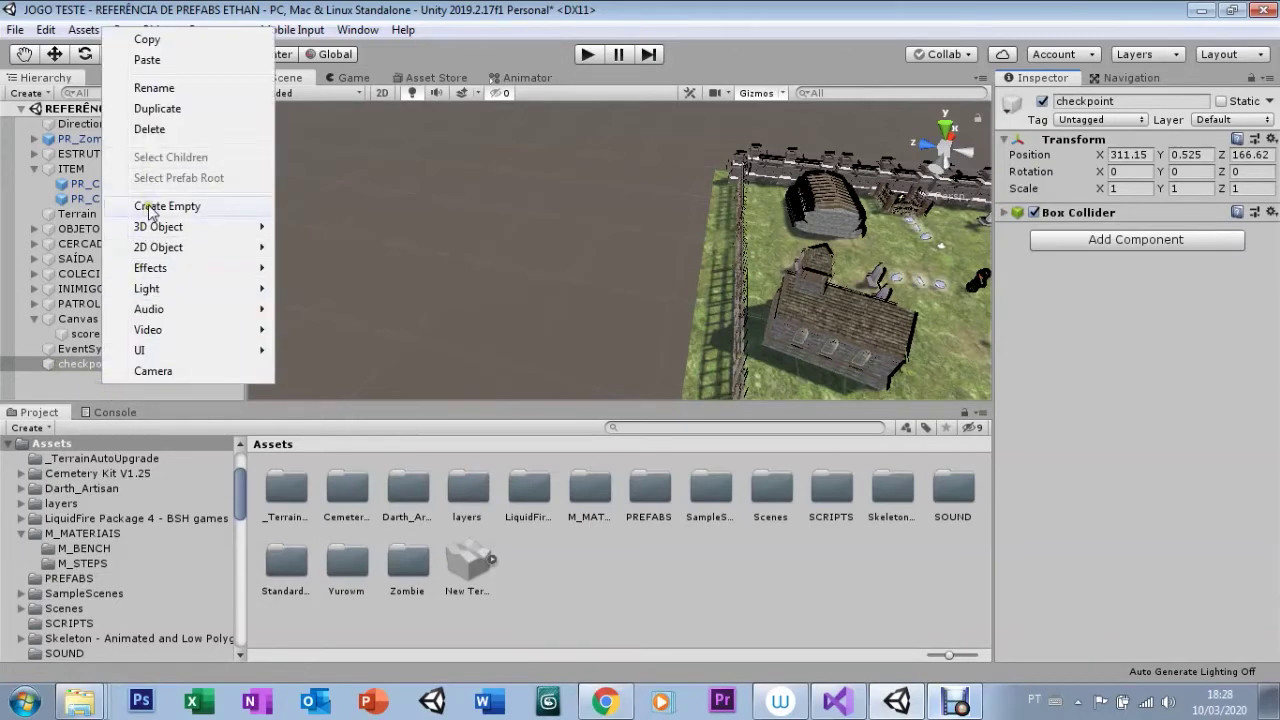
click(52, 375)
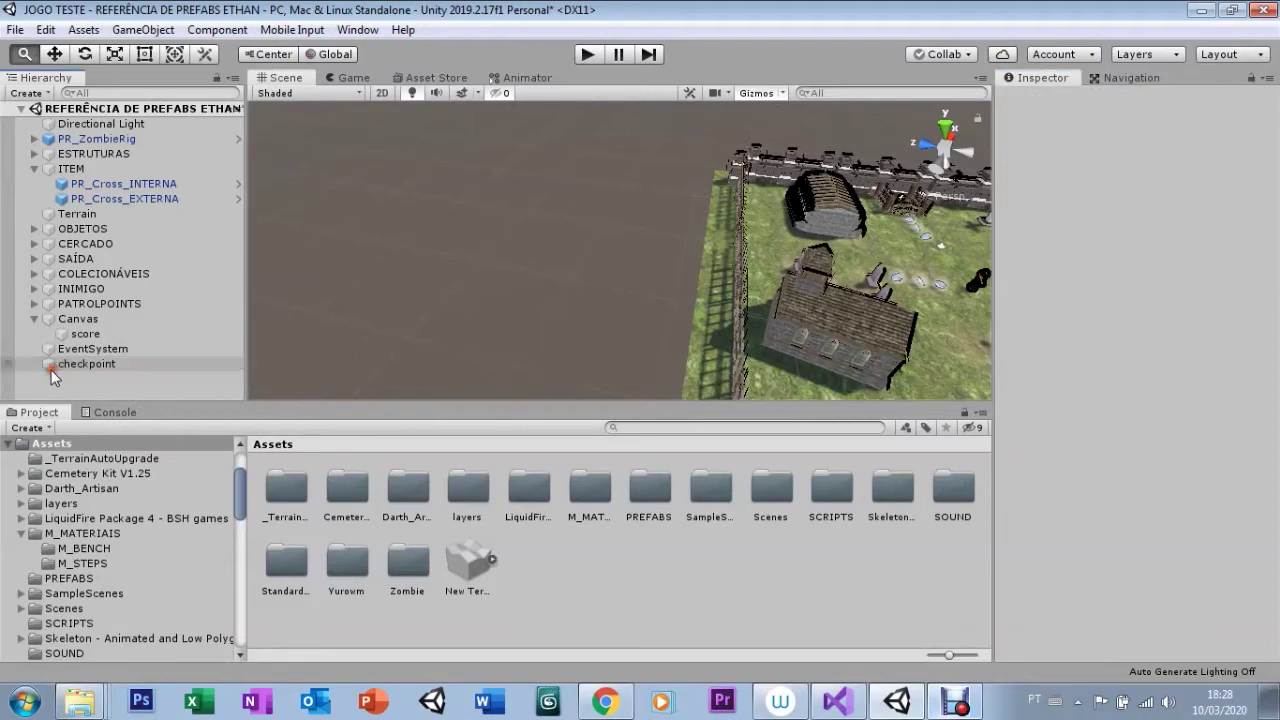
click(60, 364)
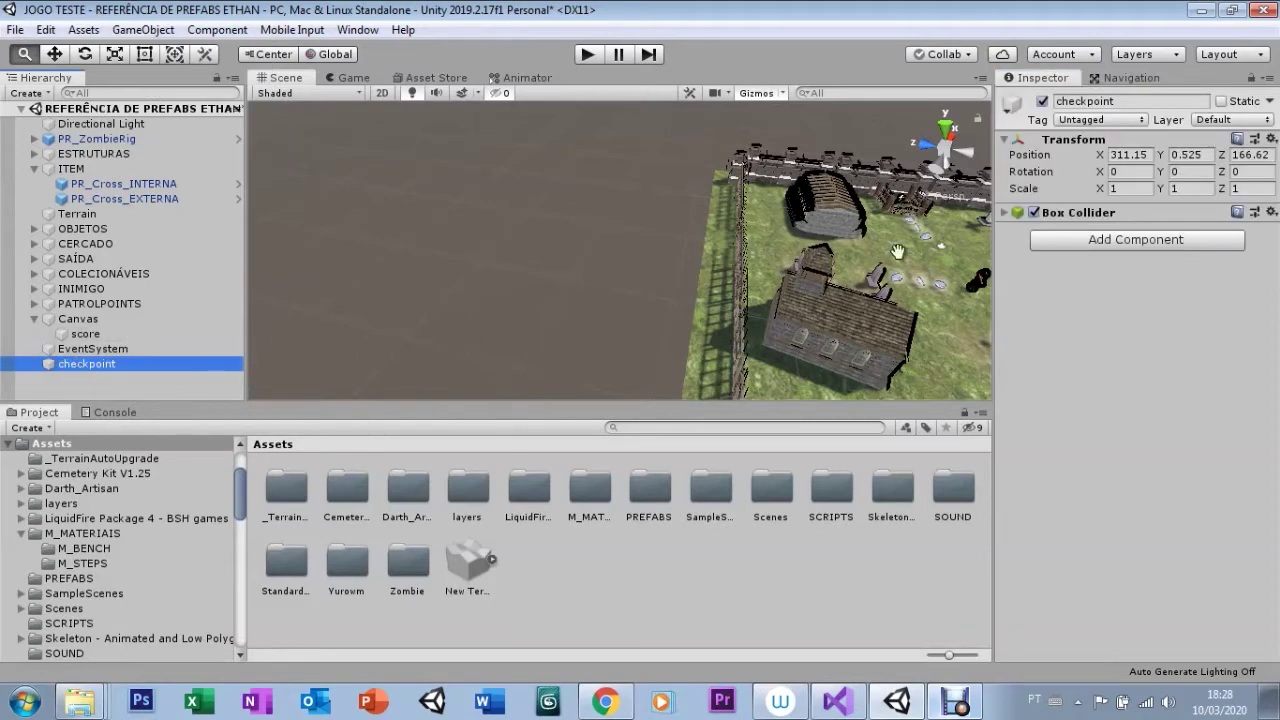
click(1019, 217)
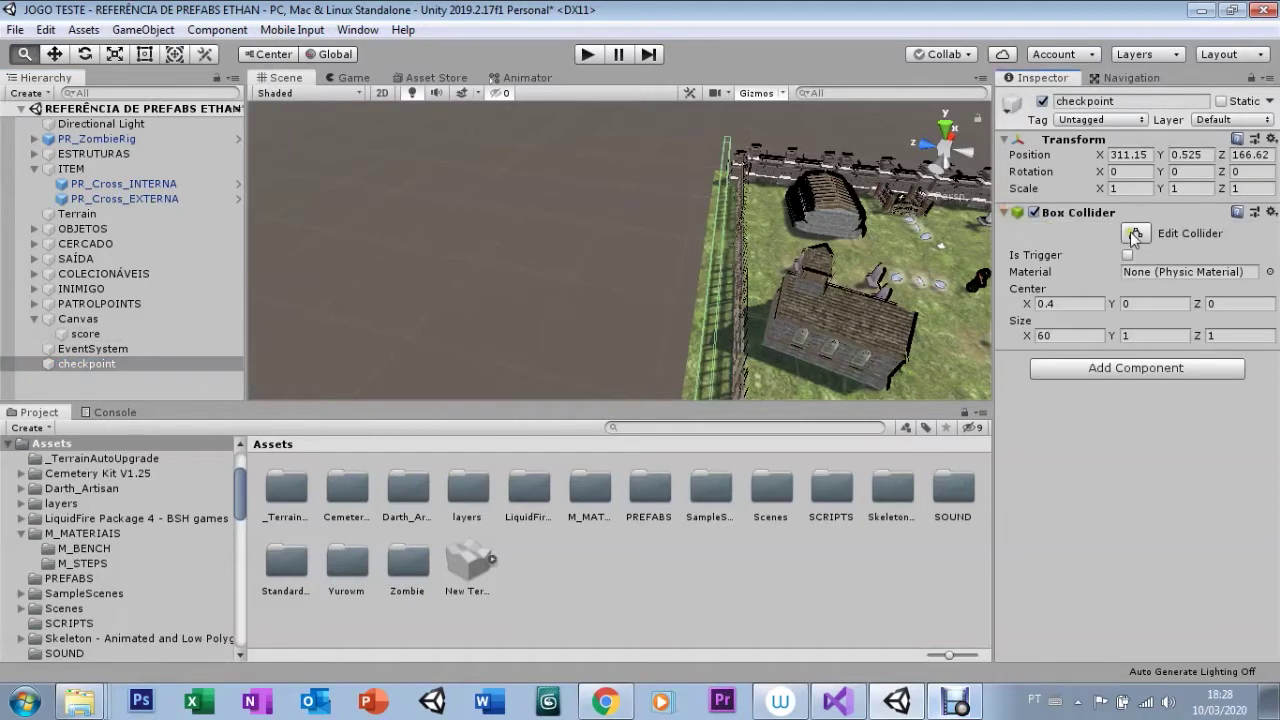
click(1005, 213)
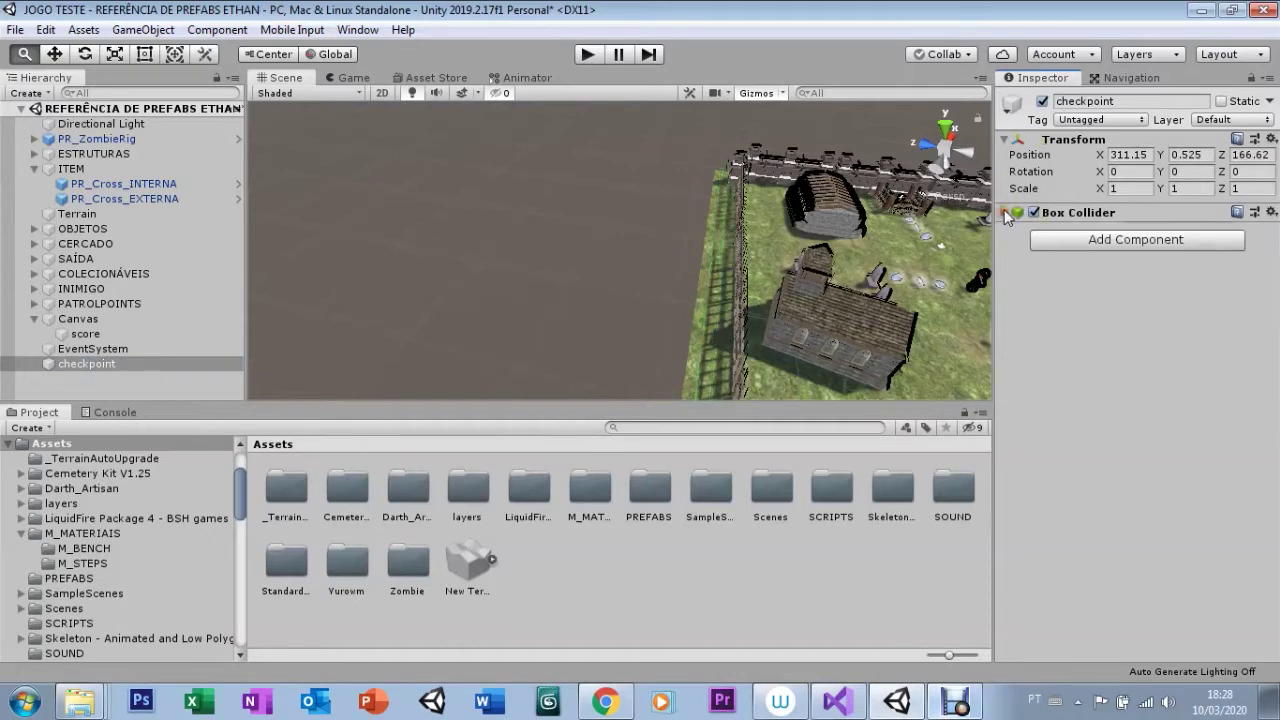
click(142, 385)
Add a UI Text object named 'win' under Canvas and view it in the Game view
right_click(143, 382)
mouse_move(183, 352)
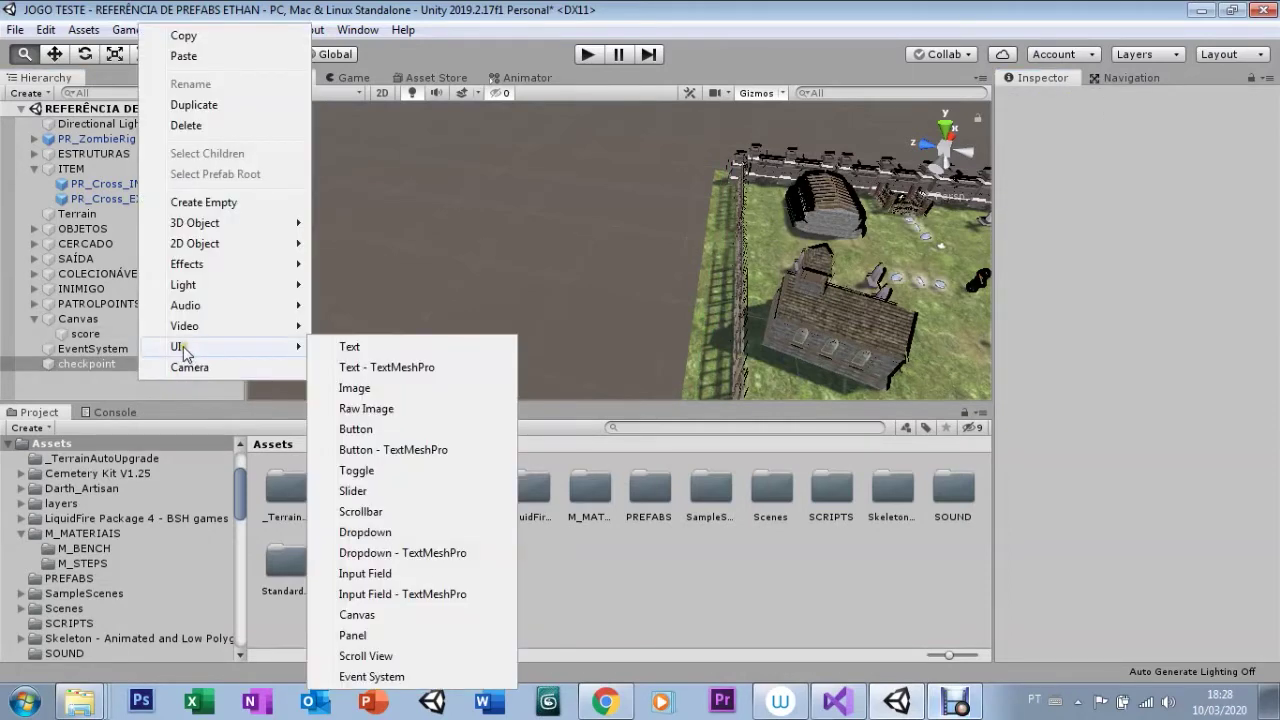
click(345, 348)
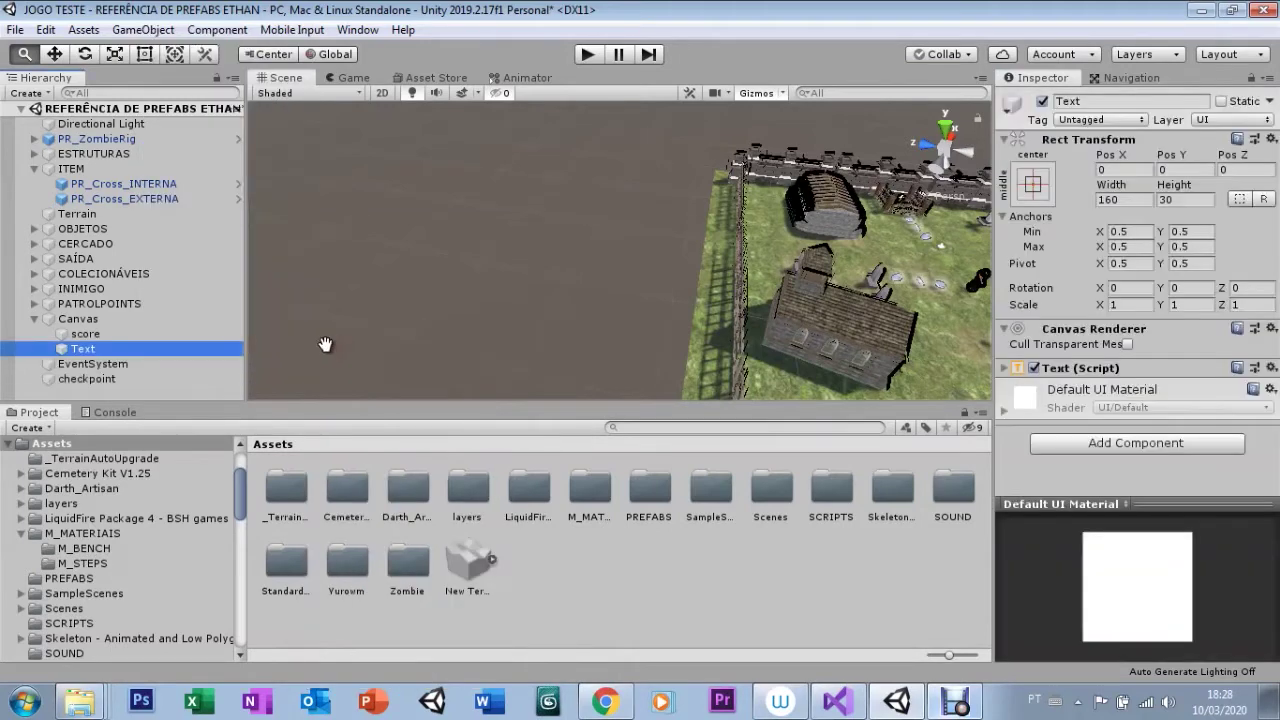
click(85, 352)
text(win)
key(Return)
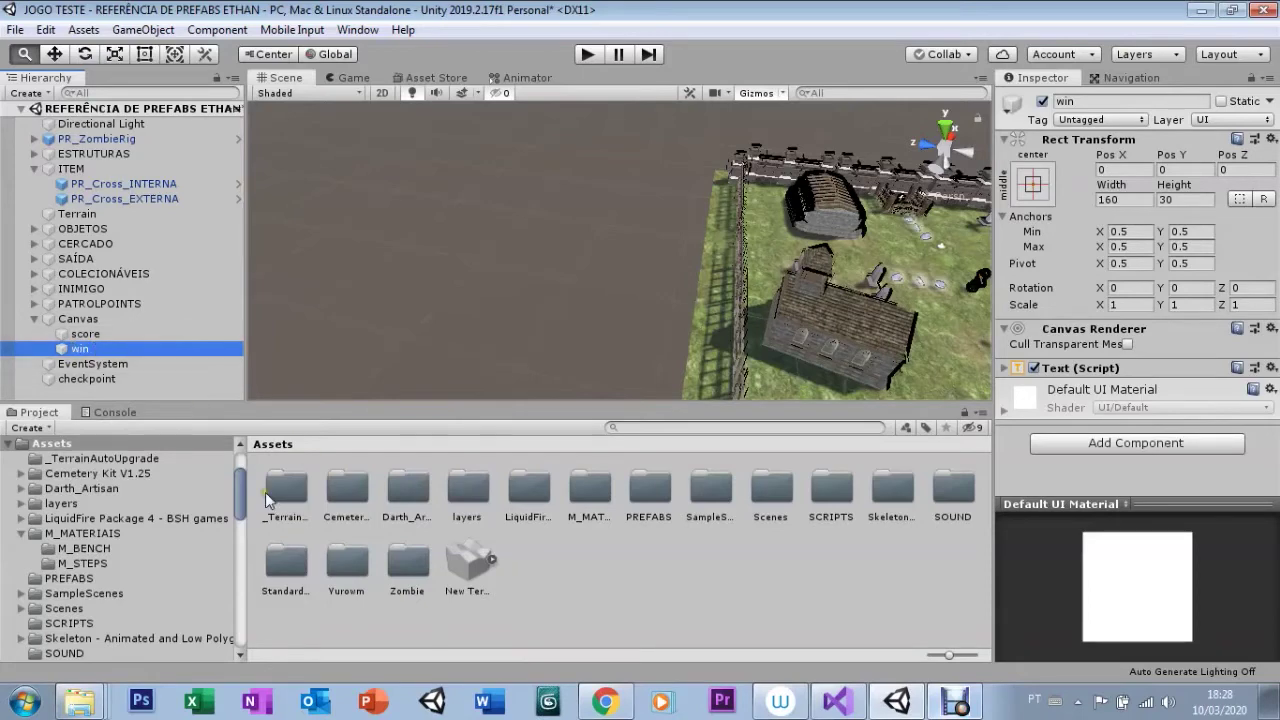
click(340, 78)
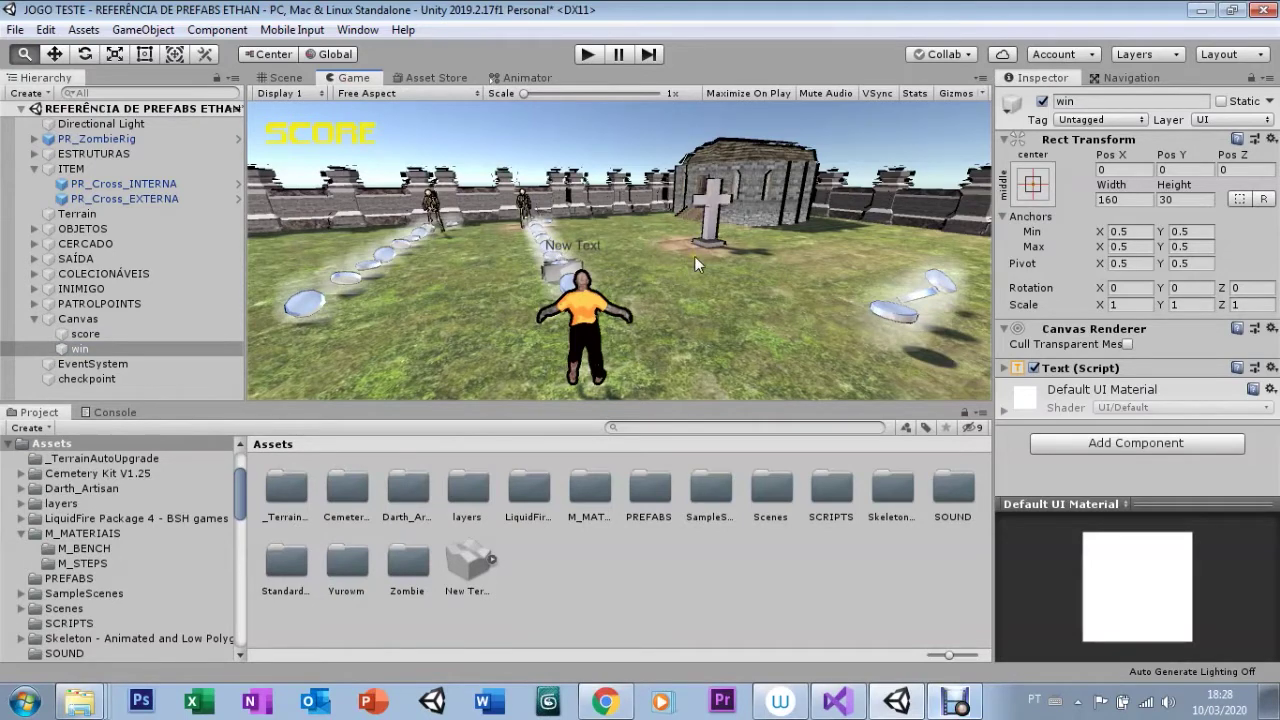
Inspect the win text's anchor presets with Shift+Alt, leaving them unchanged
click(1034, 186)
key(shift+alt)
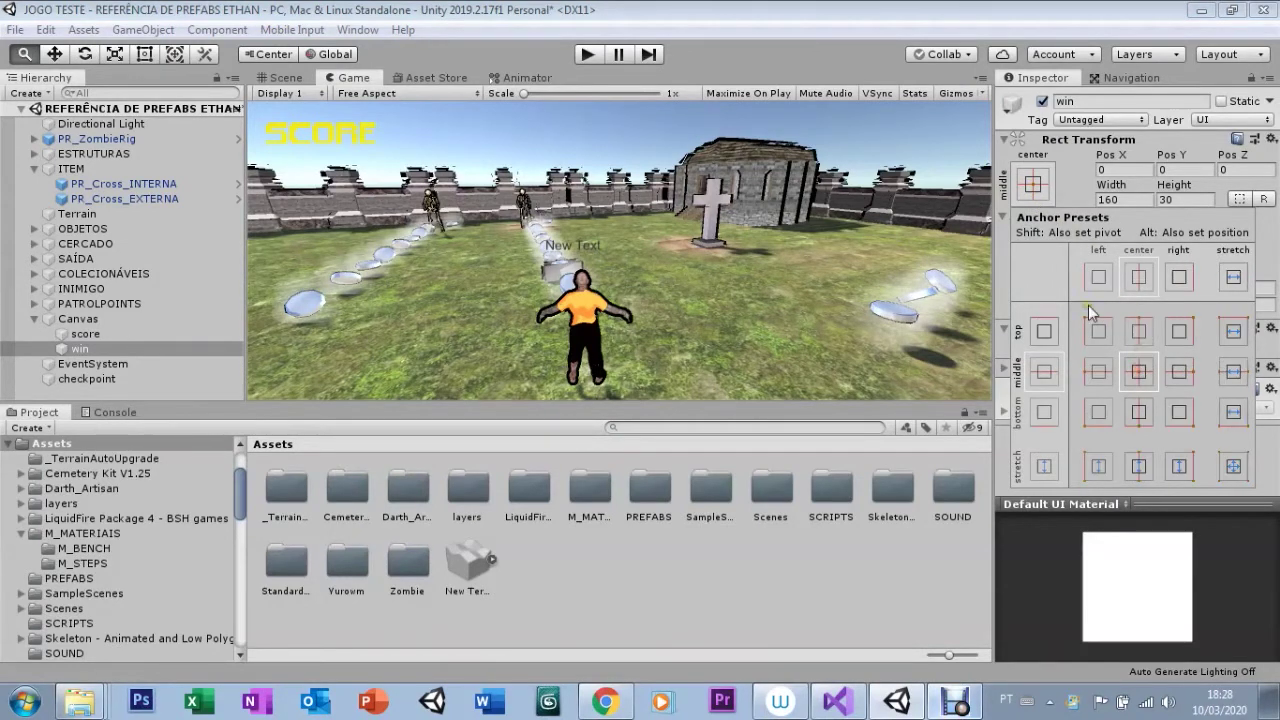
click(1005, 142)
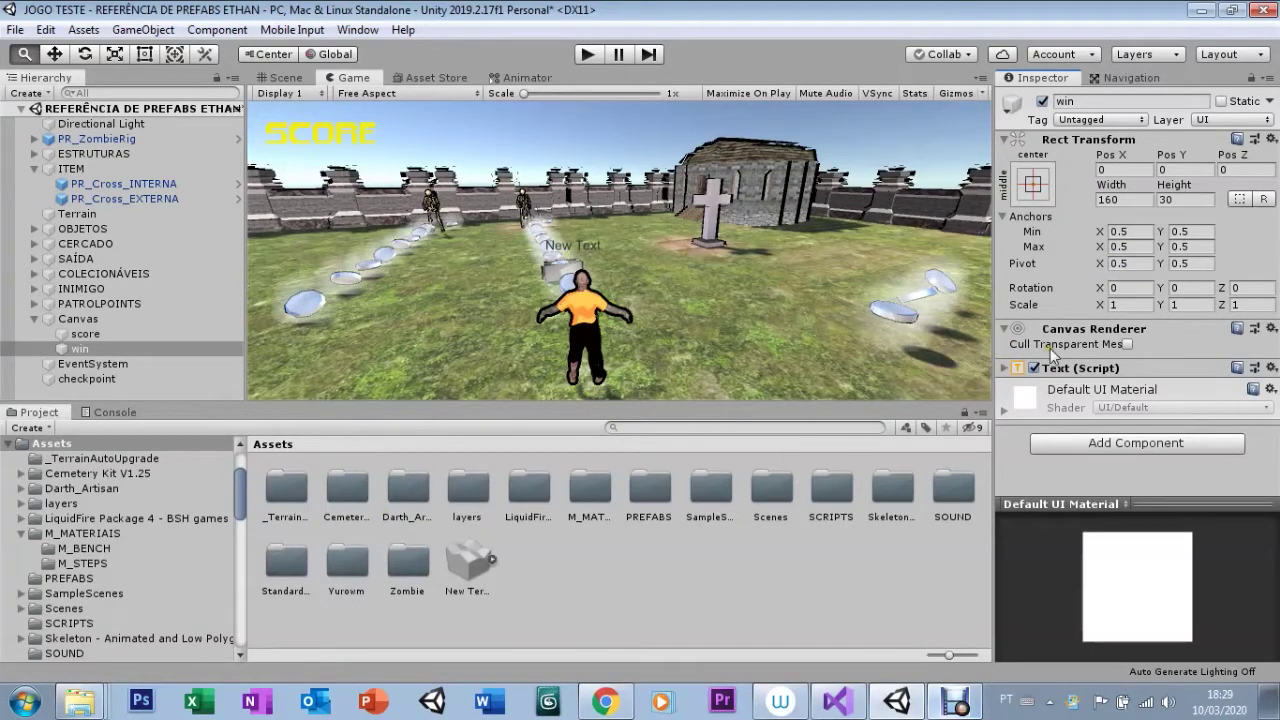
Replace the 'New Text' wording with 'VOCÊ VENCEU!' in the Text component
click(1010, 139)
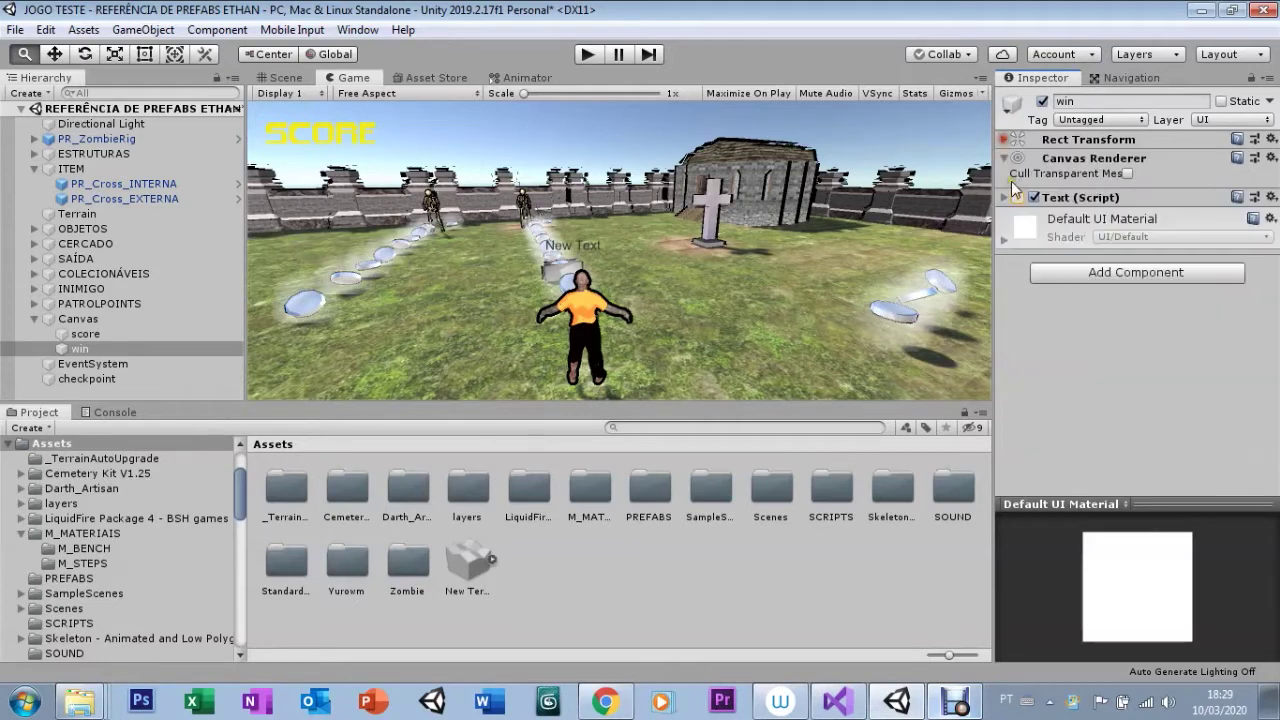
click(1004, 197)
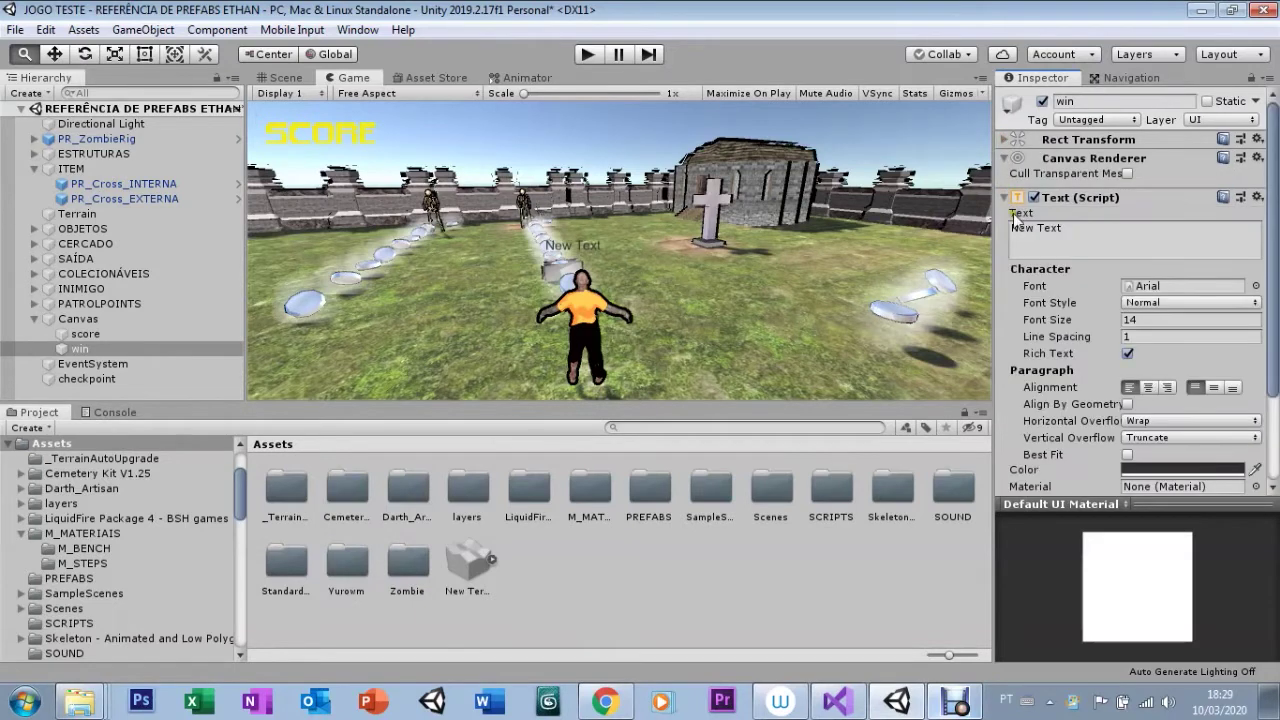
drag(1050, 228, 1122, 174)
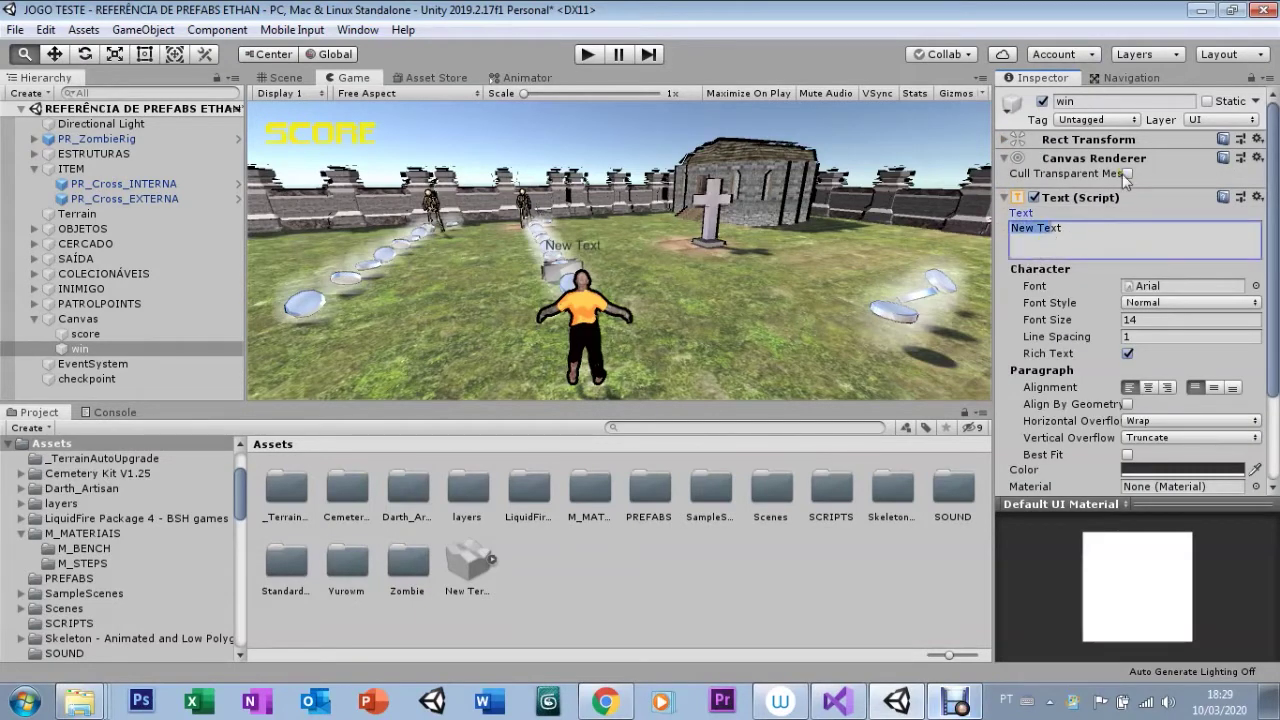
text(você)
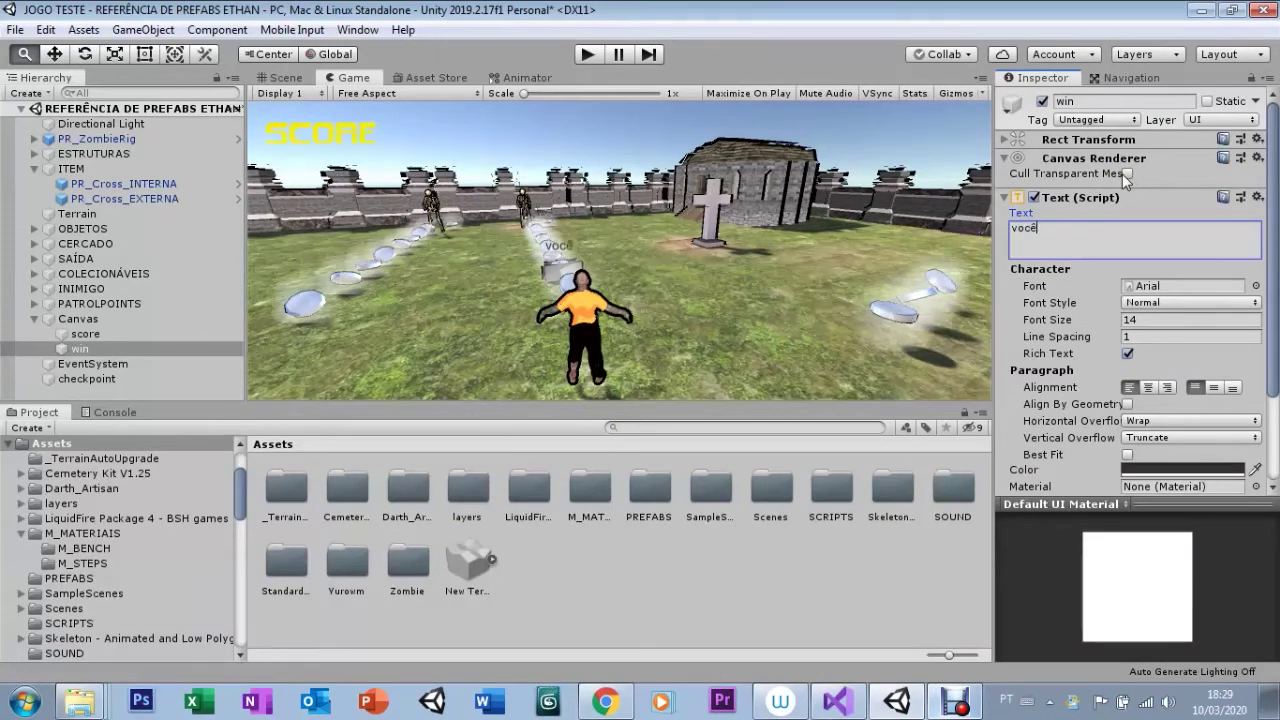
key(ctrl+a)
text(VOC)
text(Ê VENCEU!)
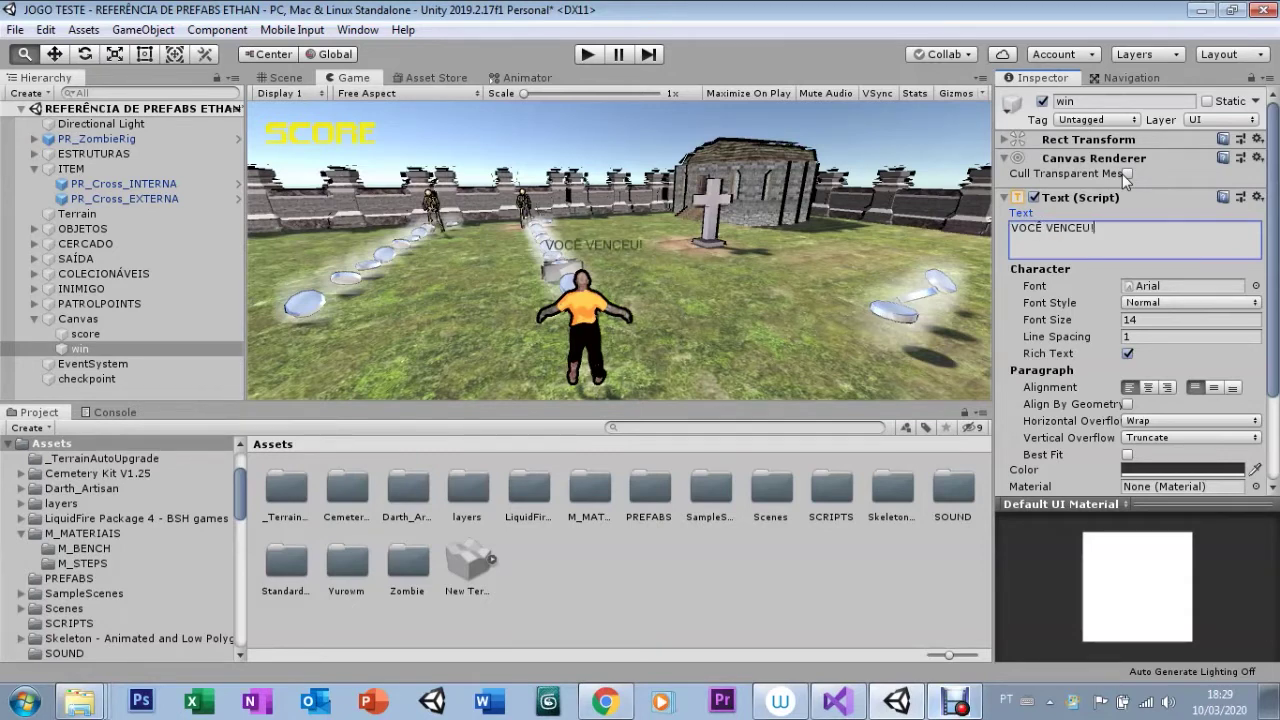
click(1138, 318)
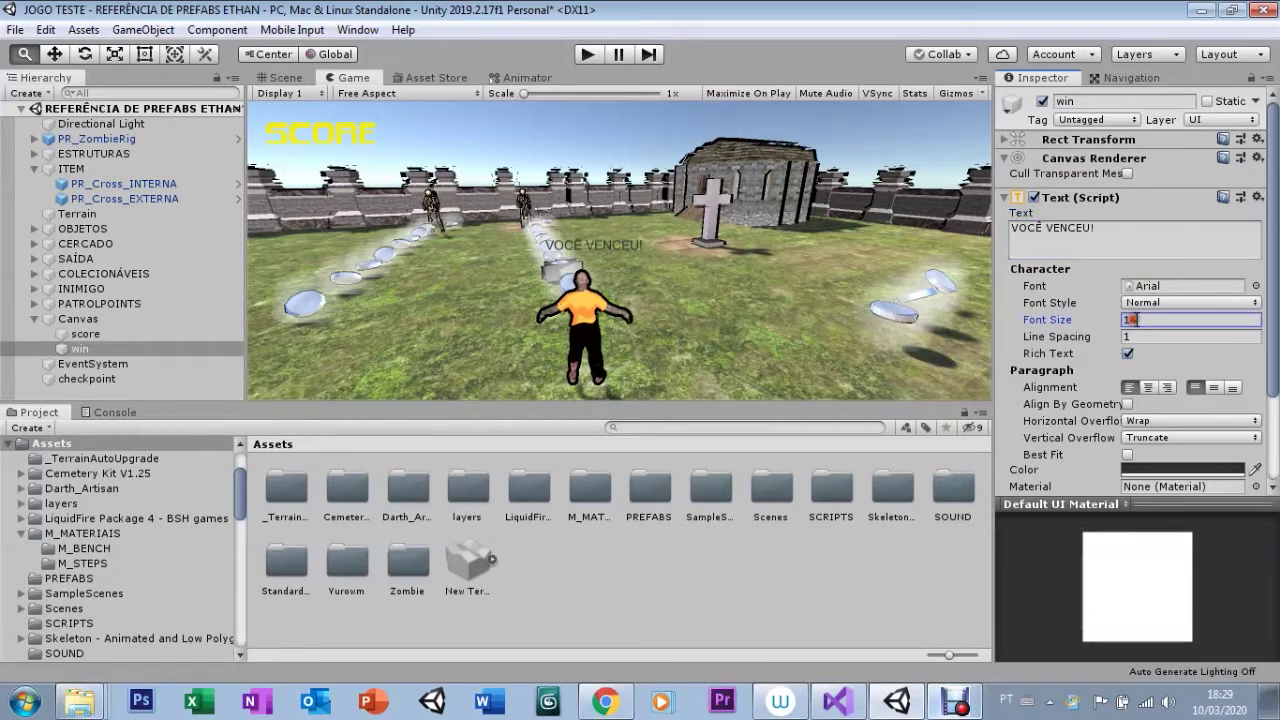
Set the win text's font size to 45
text(1)
key(BackSpace)
text(45)
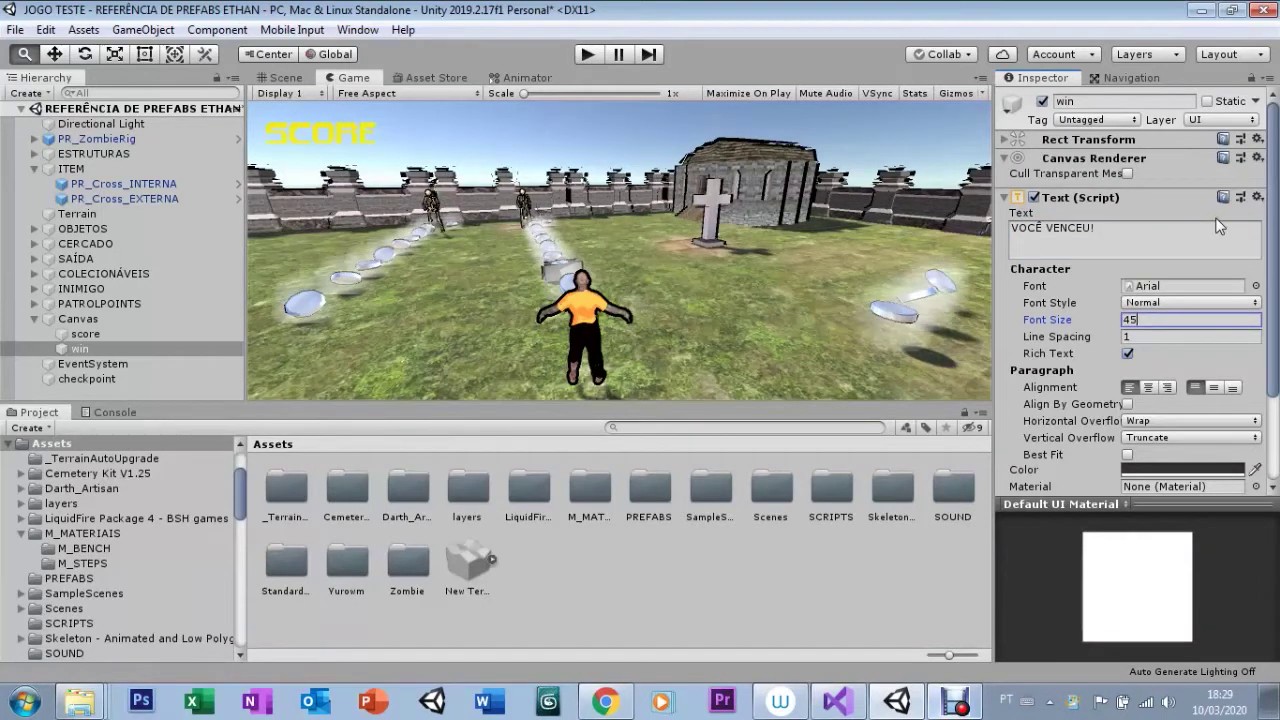
key(Return)
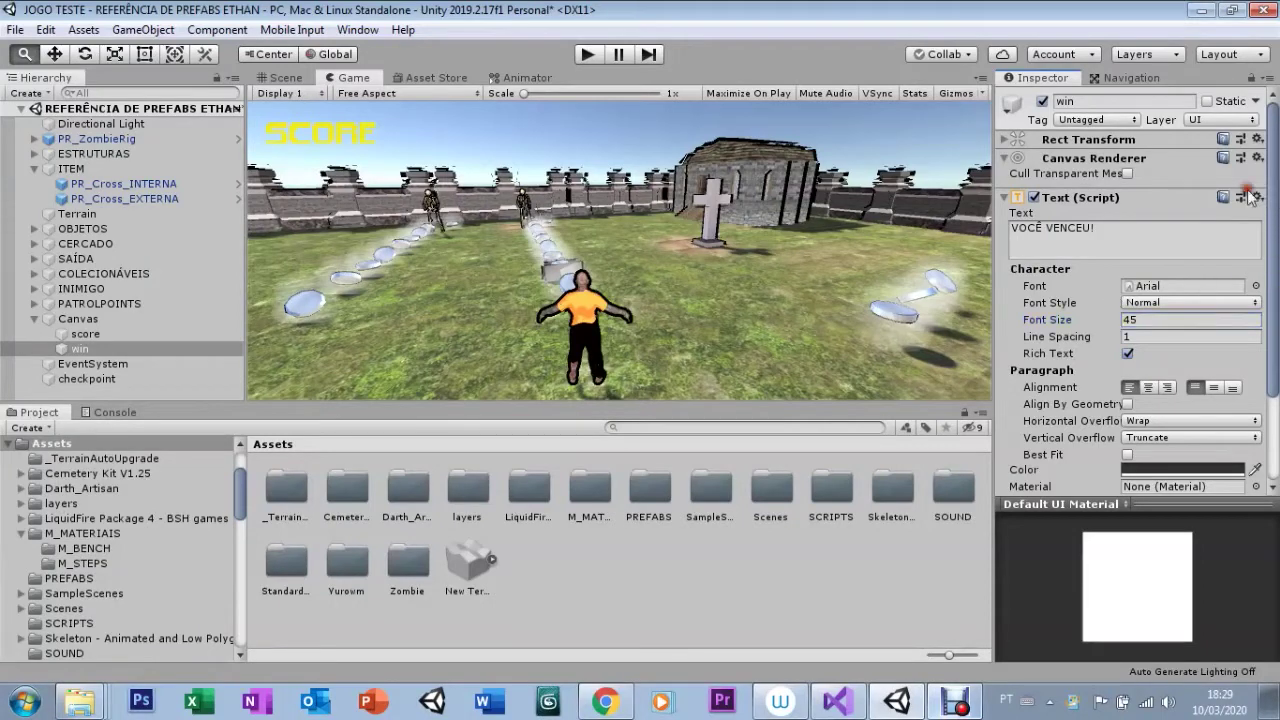
Resize the text box to height 200 and width 350
click(1004, 141)
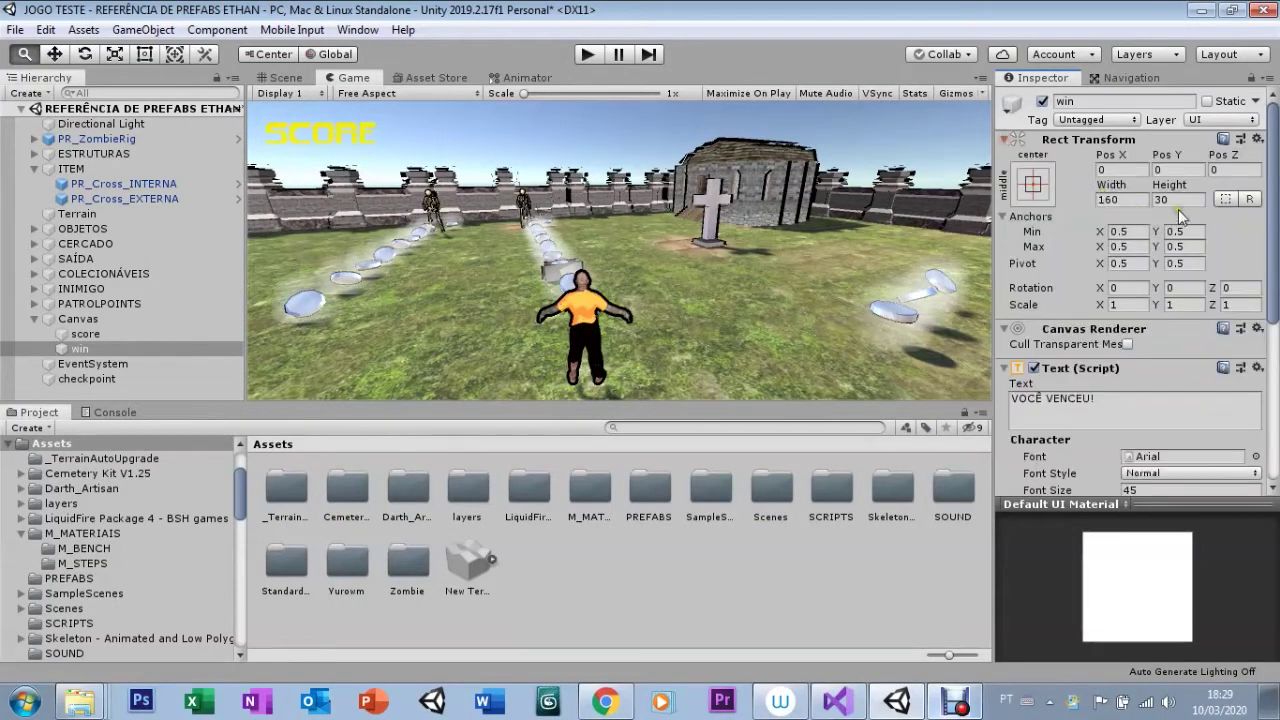
text(33)
key(BackSpace)
key(BackSpace)
text(1)
key(BackSpace)
text(200)
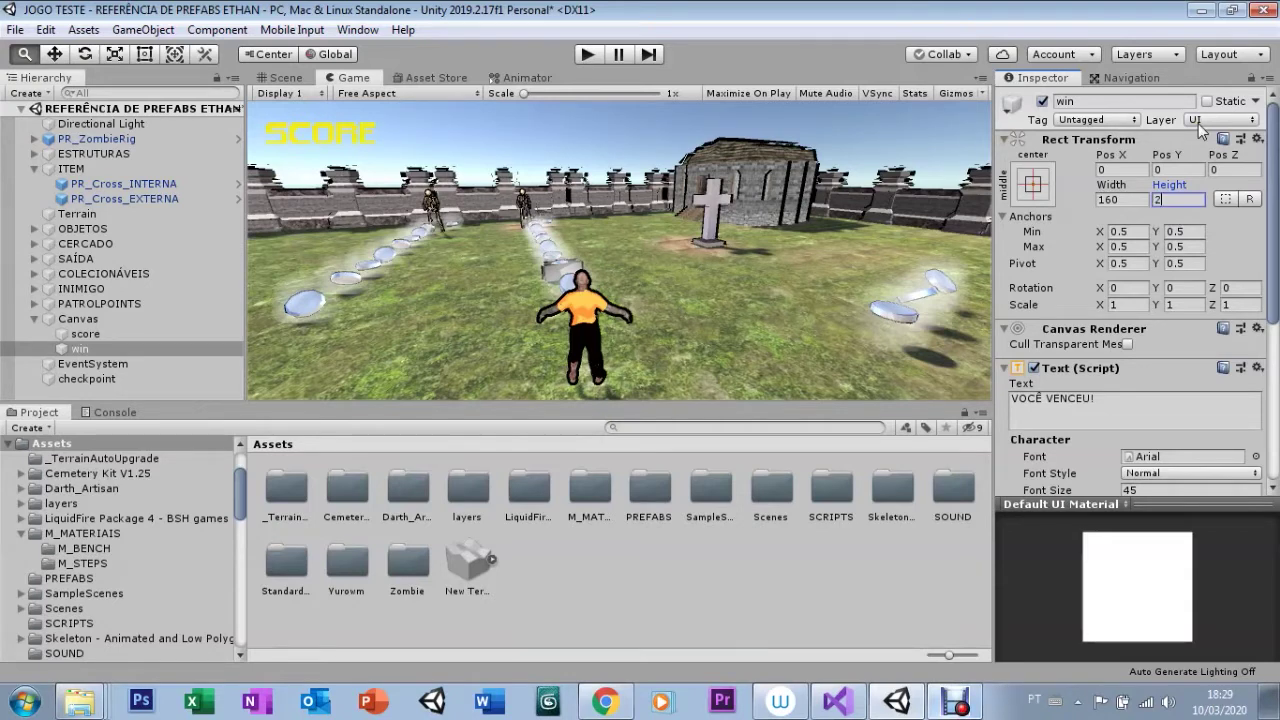
drag(1111, 185, 1108, 185)
click(1140, 199)
key(BackSpace)
key(BackSpace)
key(BackSpace)
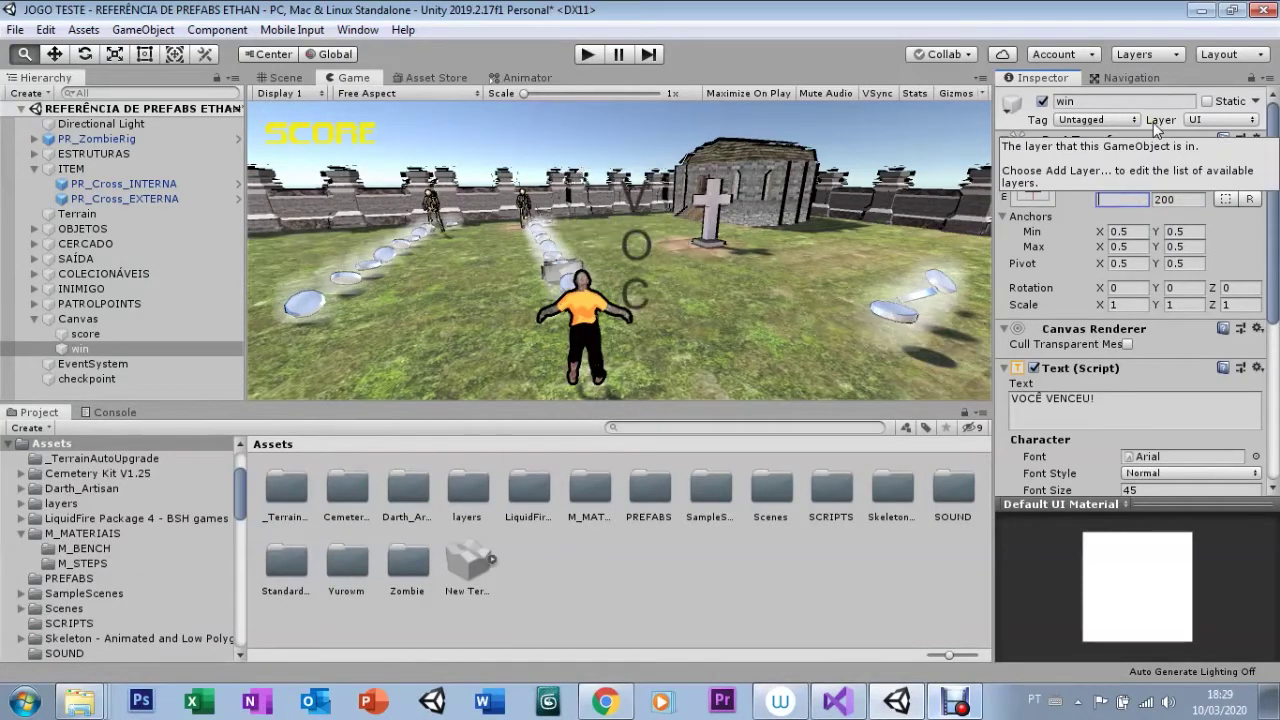
text(310)
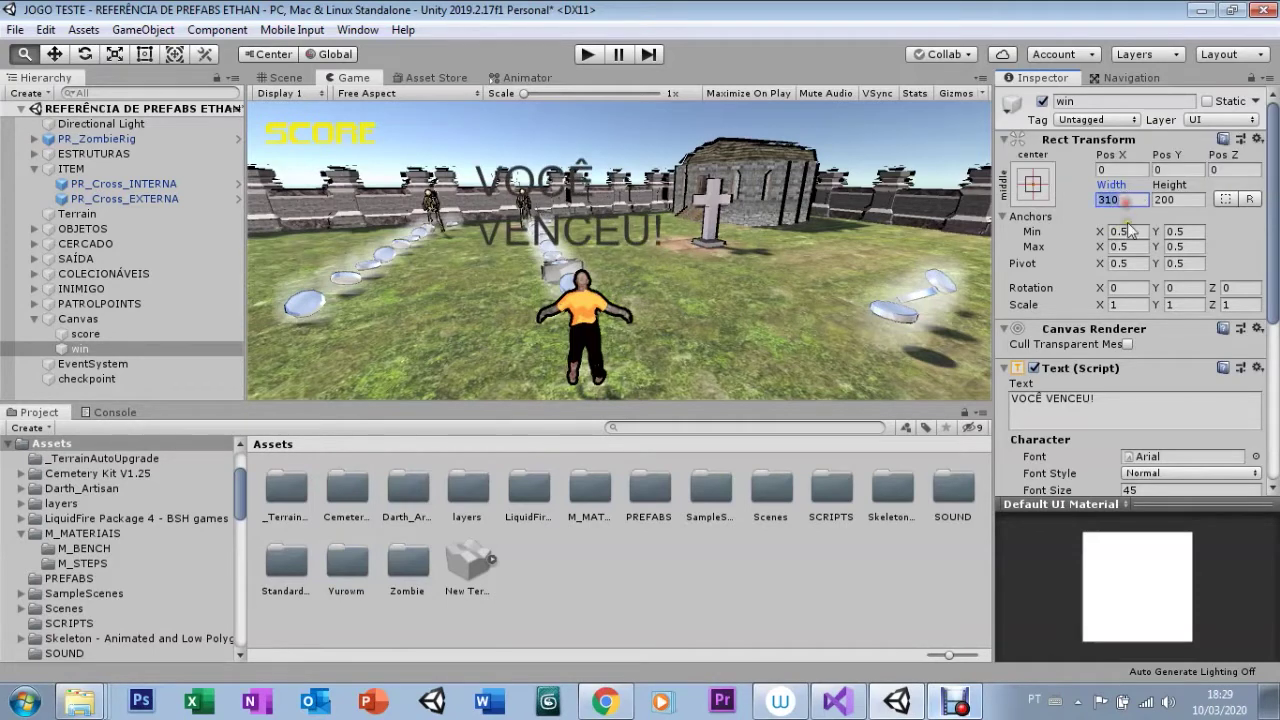
text(35)
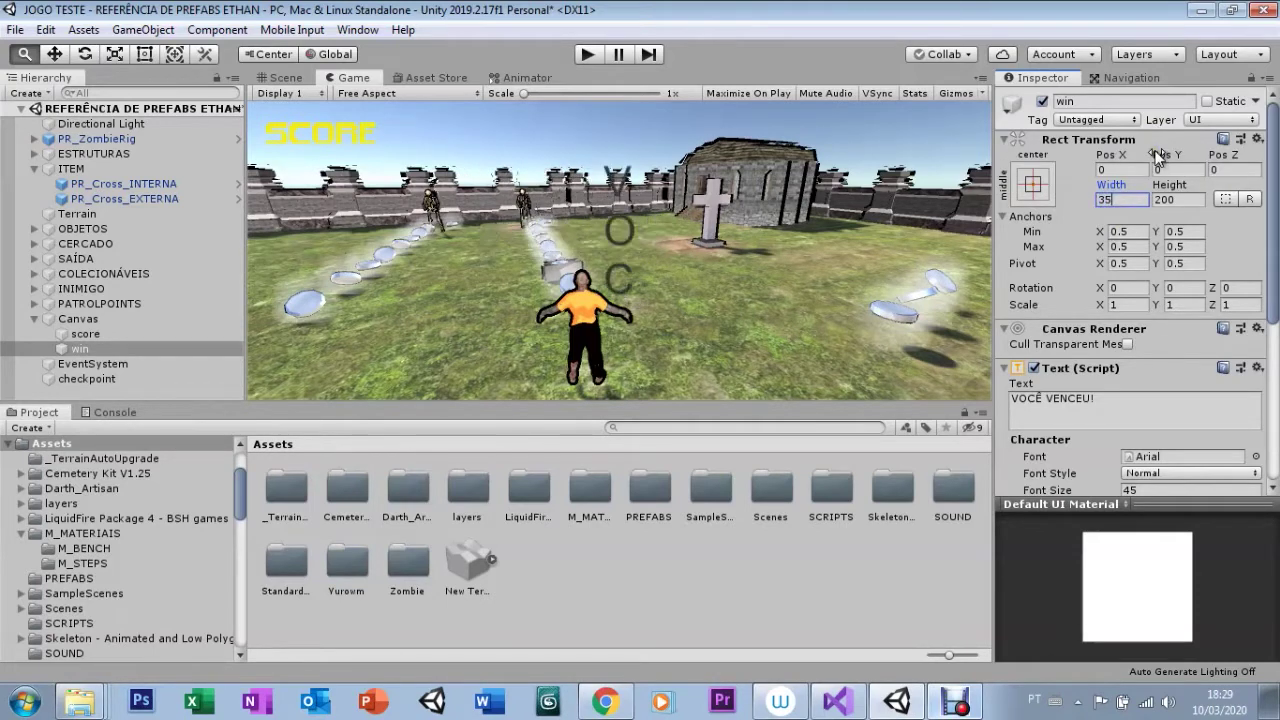
text(0)
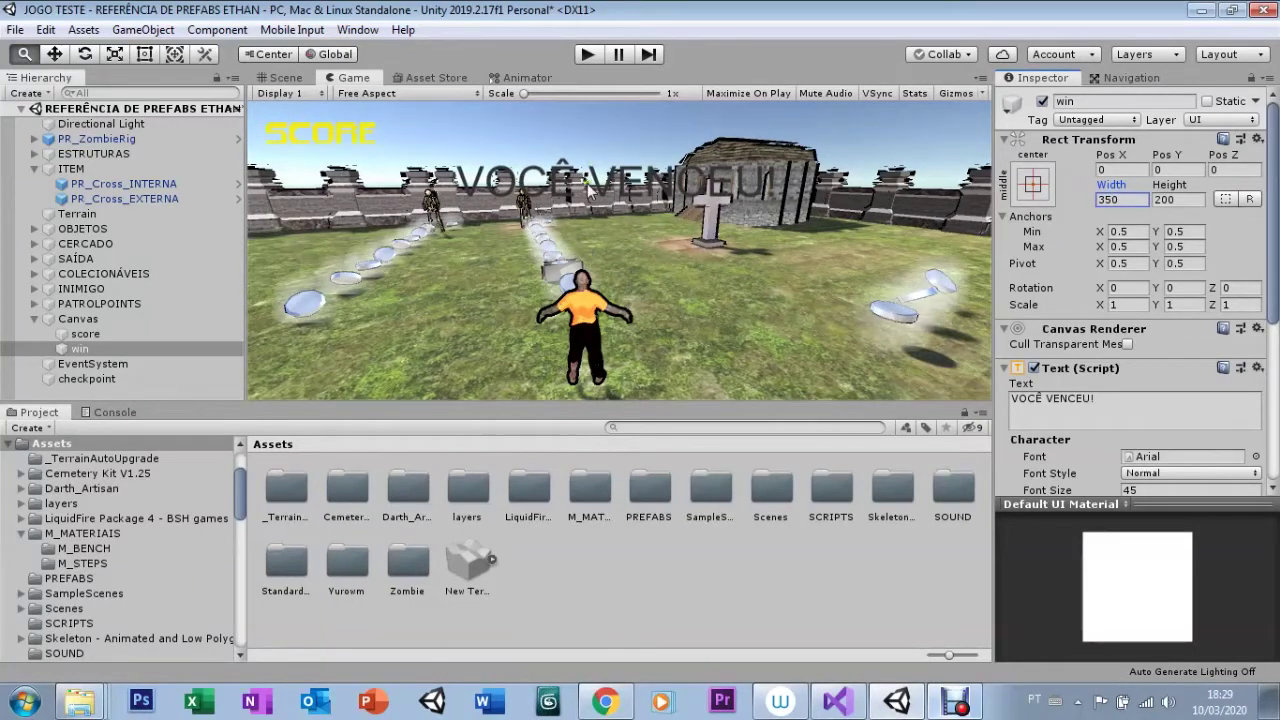
Review the anchor presets with Alt and Shift, keeping centre anchoring
click(1033, 183)
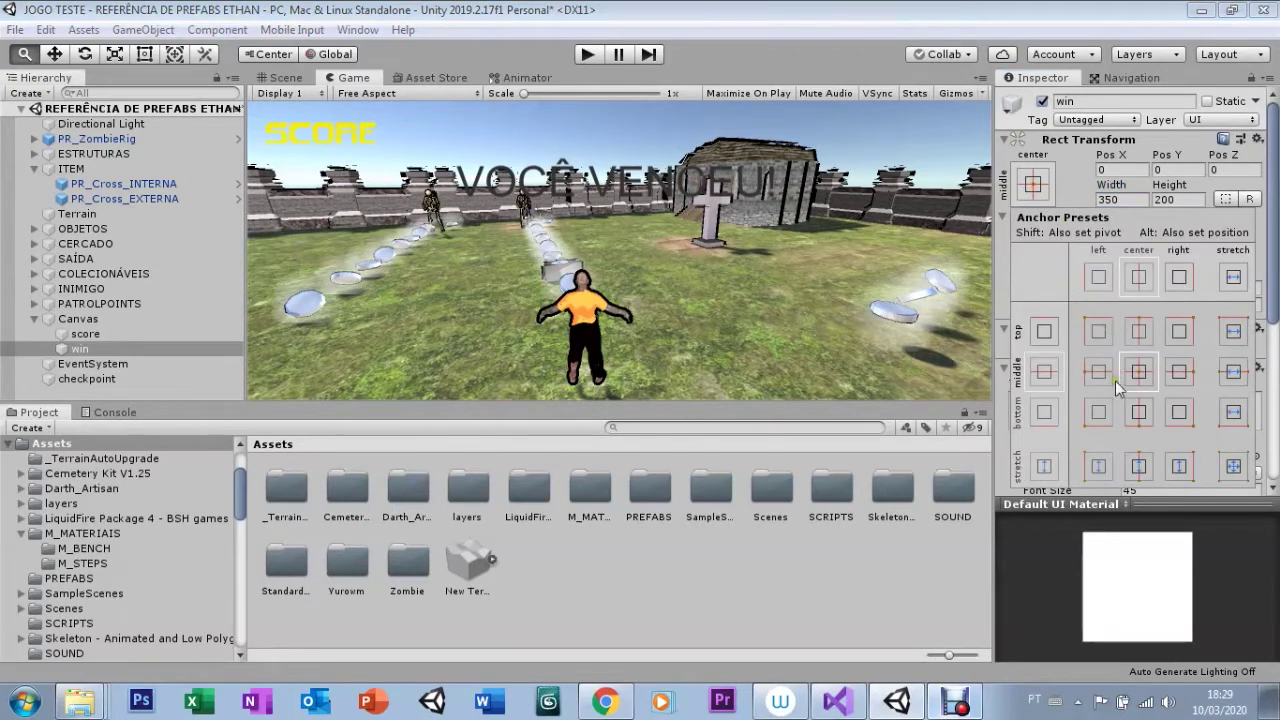
key(alt)
key(shift)
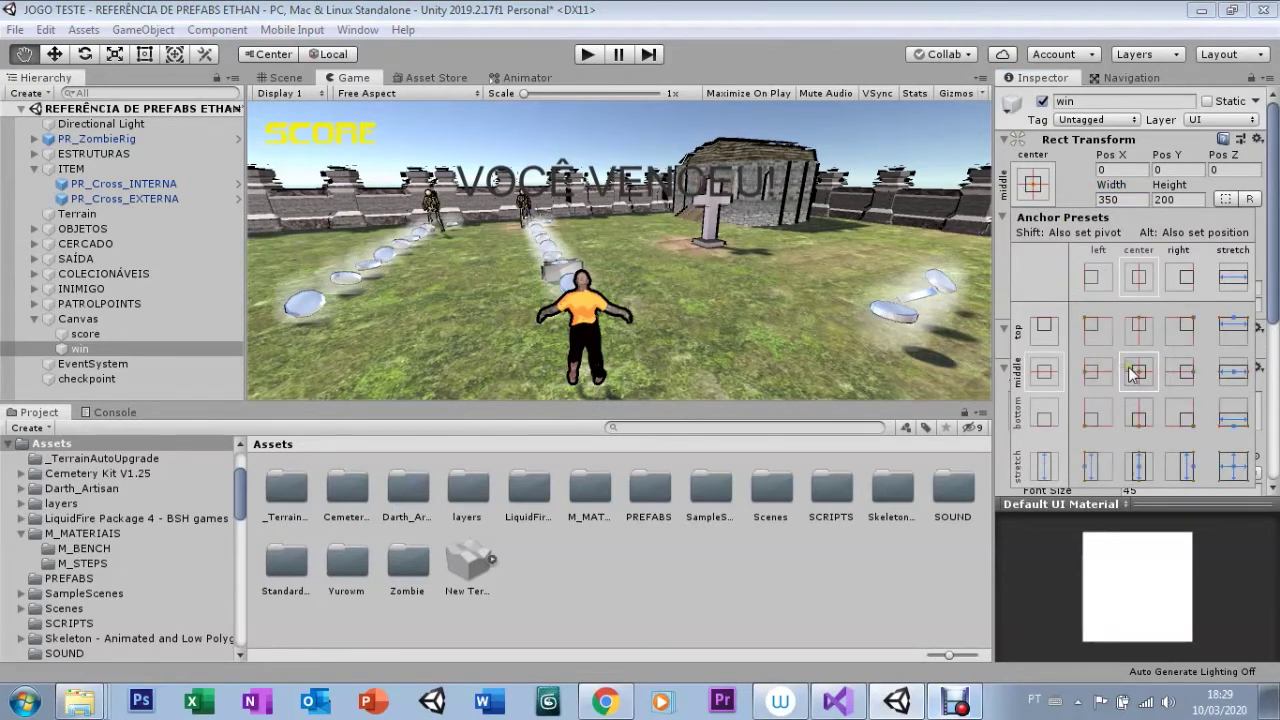
key(alt)
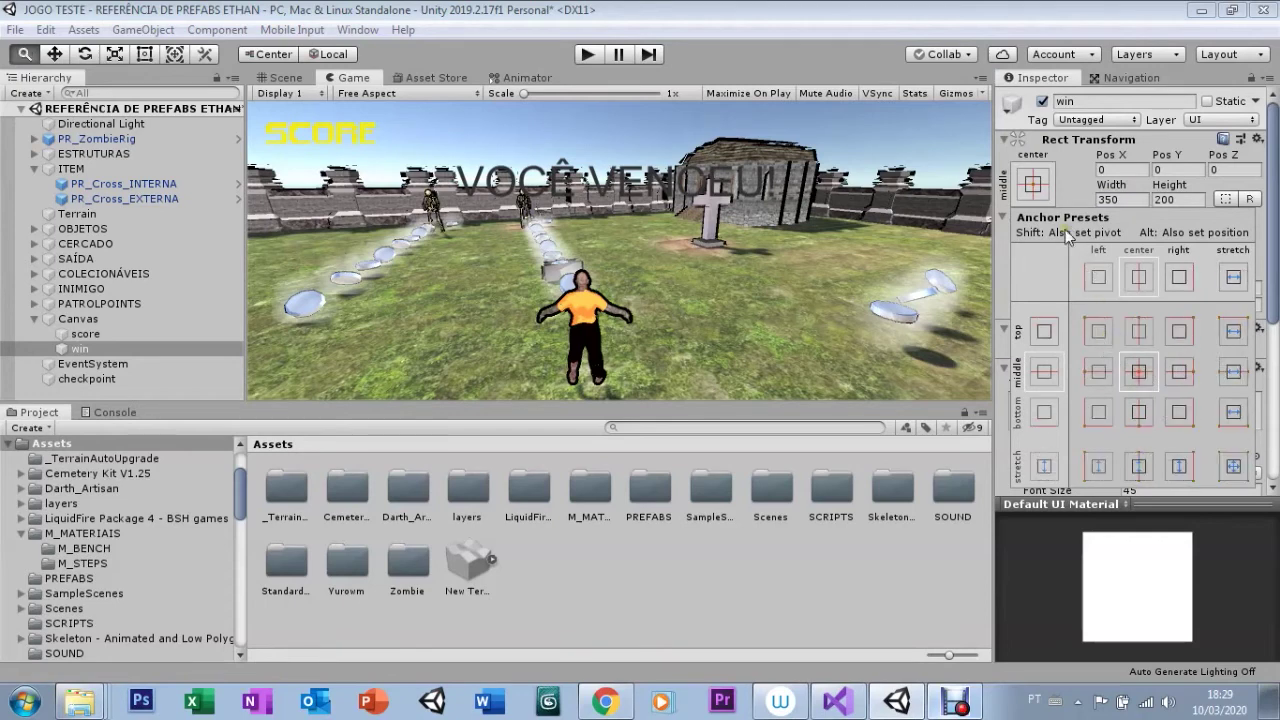
click(1003, 231)
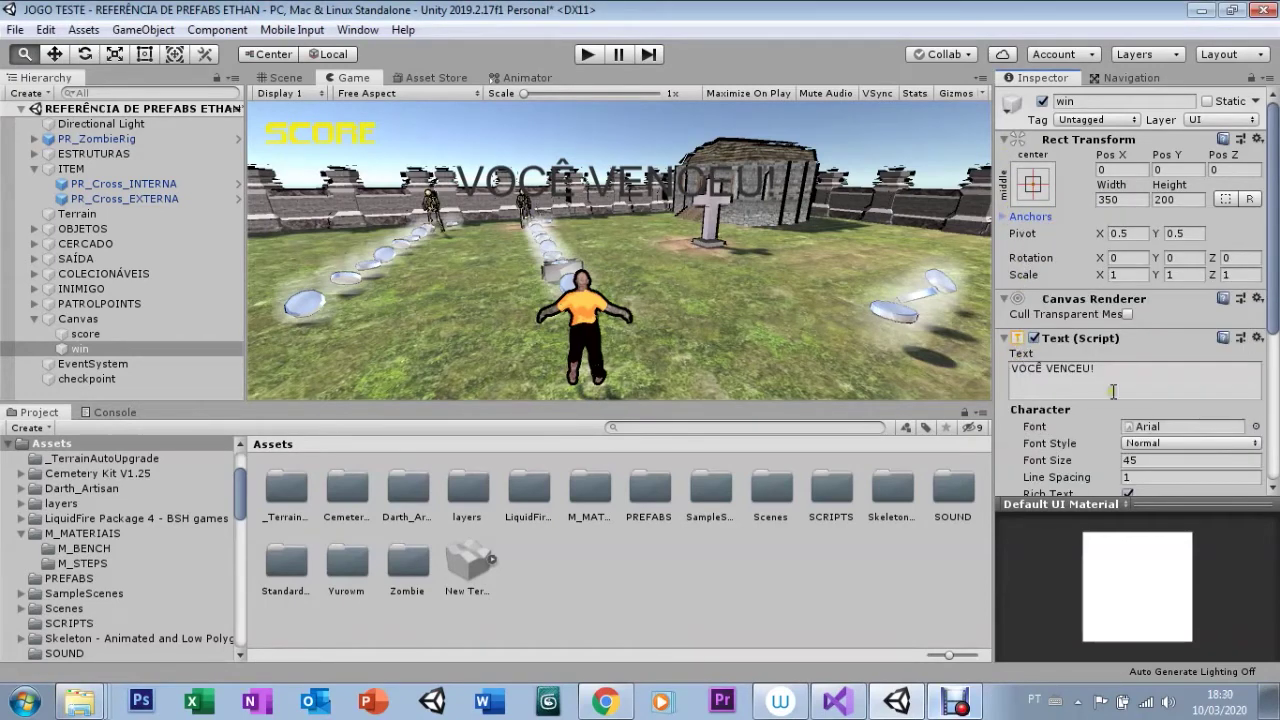
scroll(1113, 391, down, 3)
Colour the win text bright yellow (F6E00B)
scroll(1150, 400, down, 2)
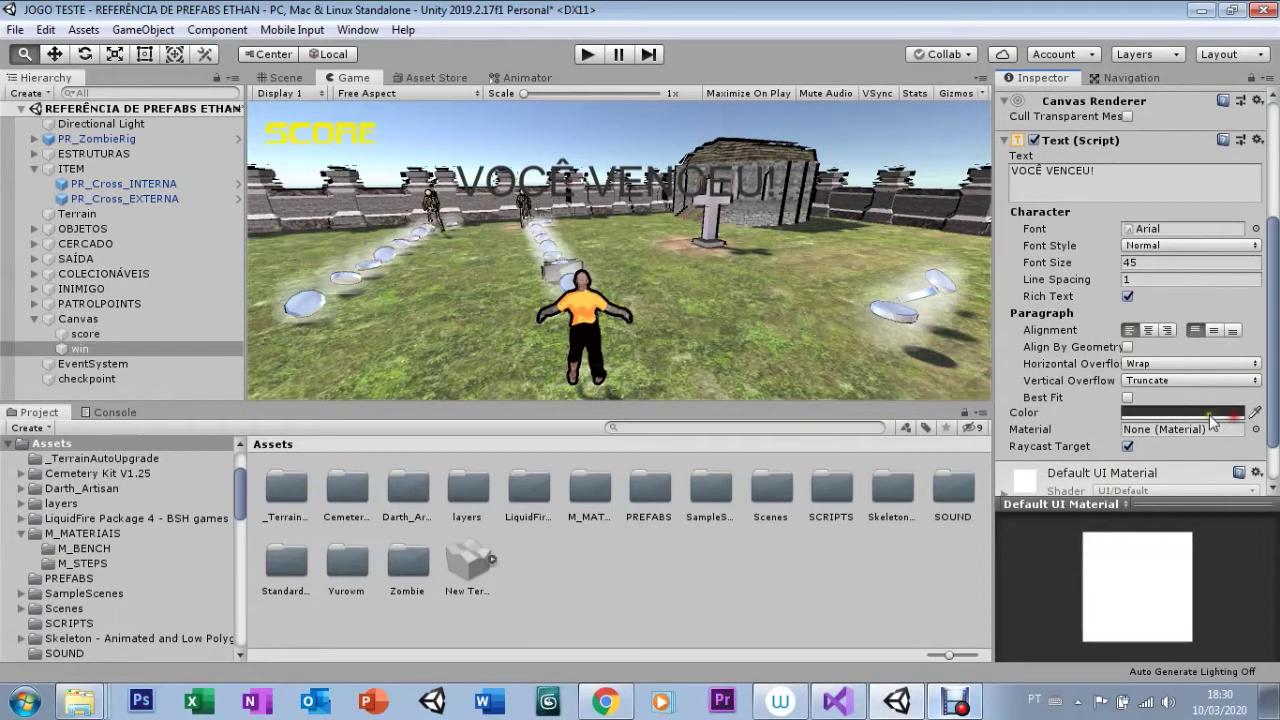
click(1150, 413)
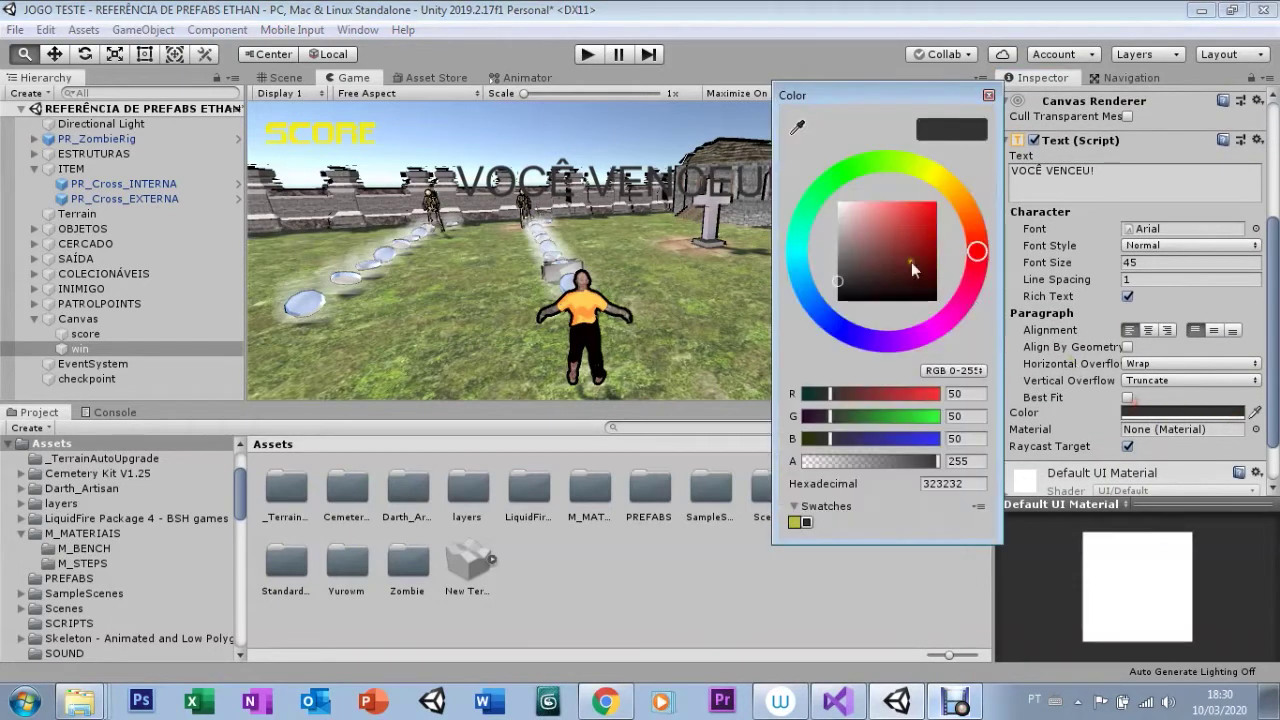
click(937, 181)
click(933, 204)
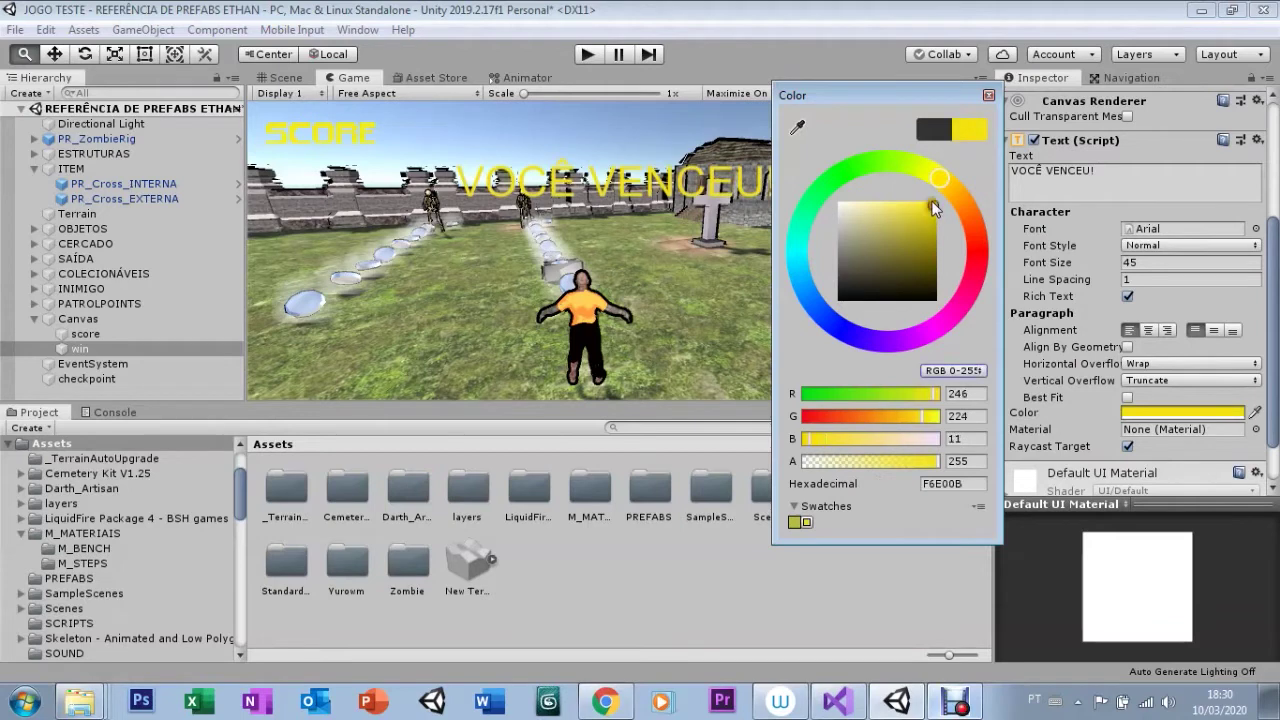
click(988, 95)
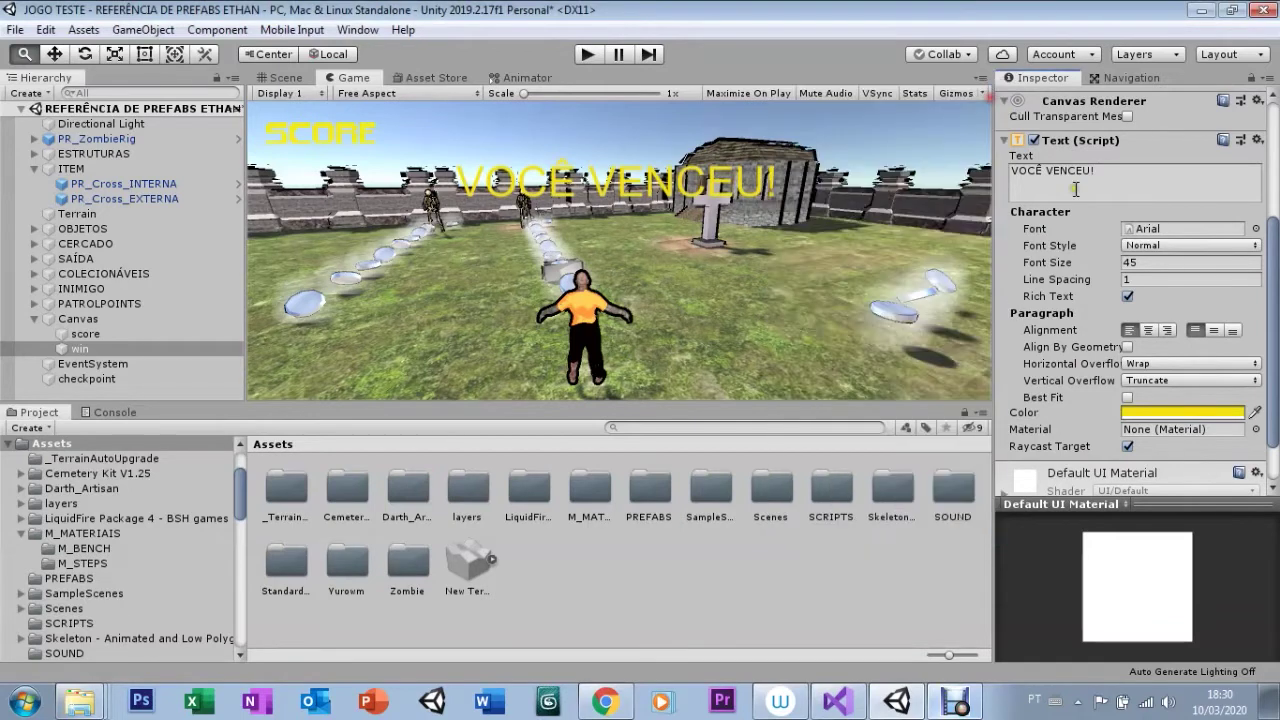
Set the text's font to OpenSansBold and collapse the Text component
click(1178, 228)
click(1256, 228)
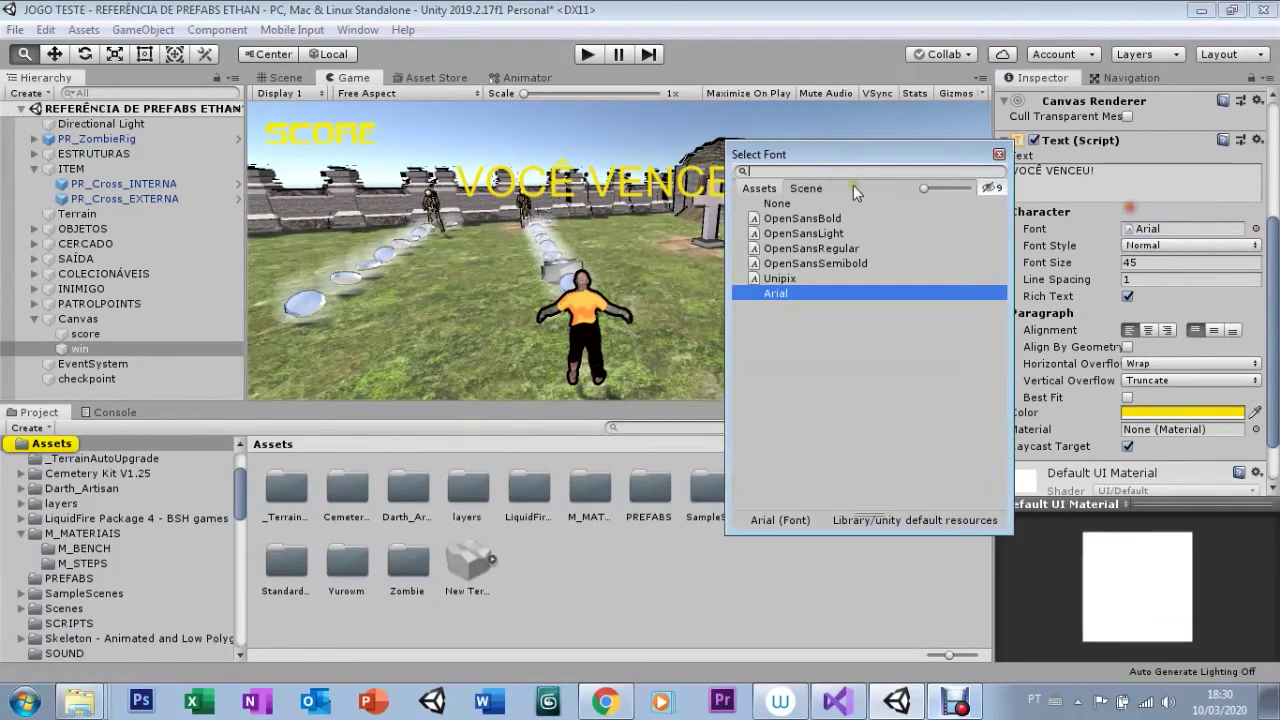
click(812, 220)
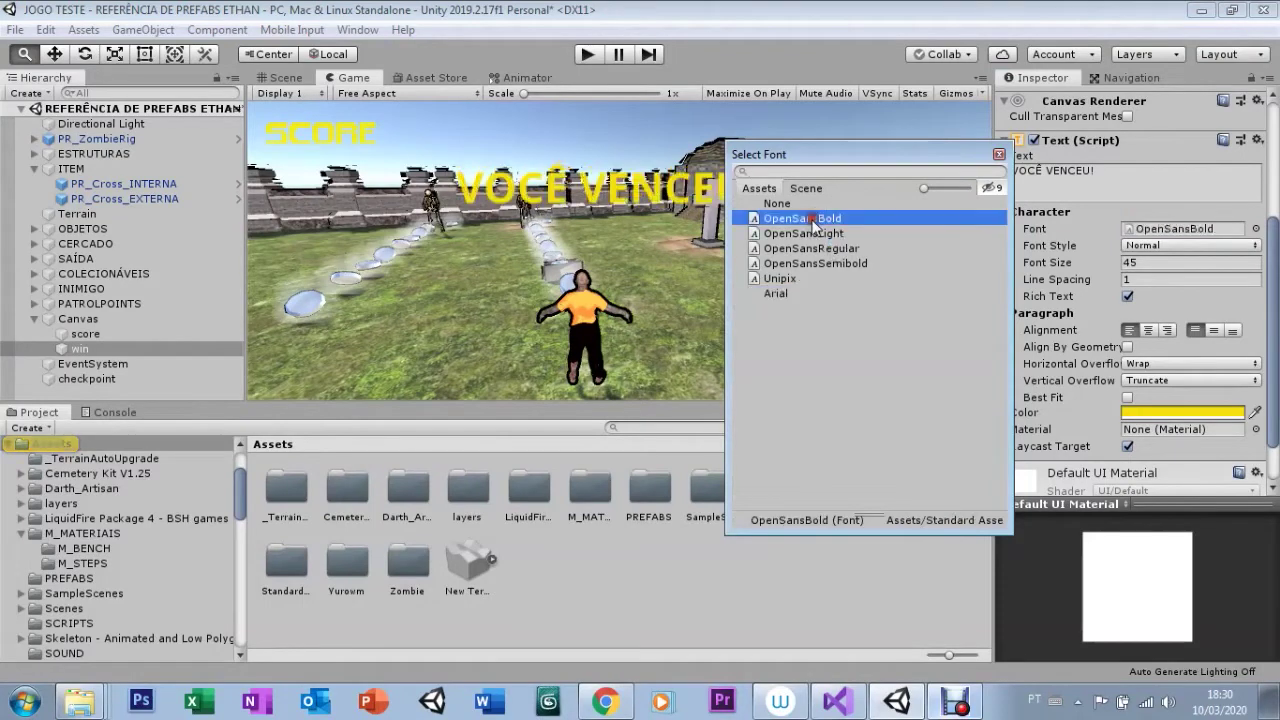
click(999, 155)
drag(1275, 390, 1276, 396)
scroll(1036, 190, up, 1)
click(1002, 152)
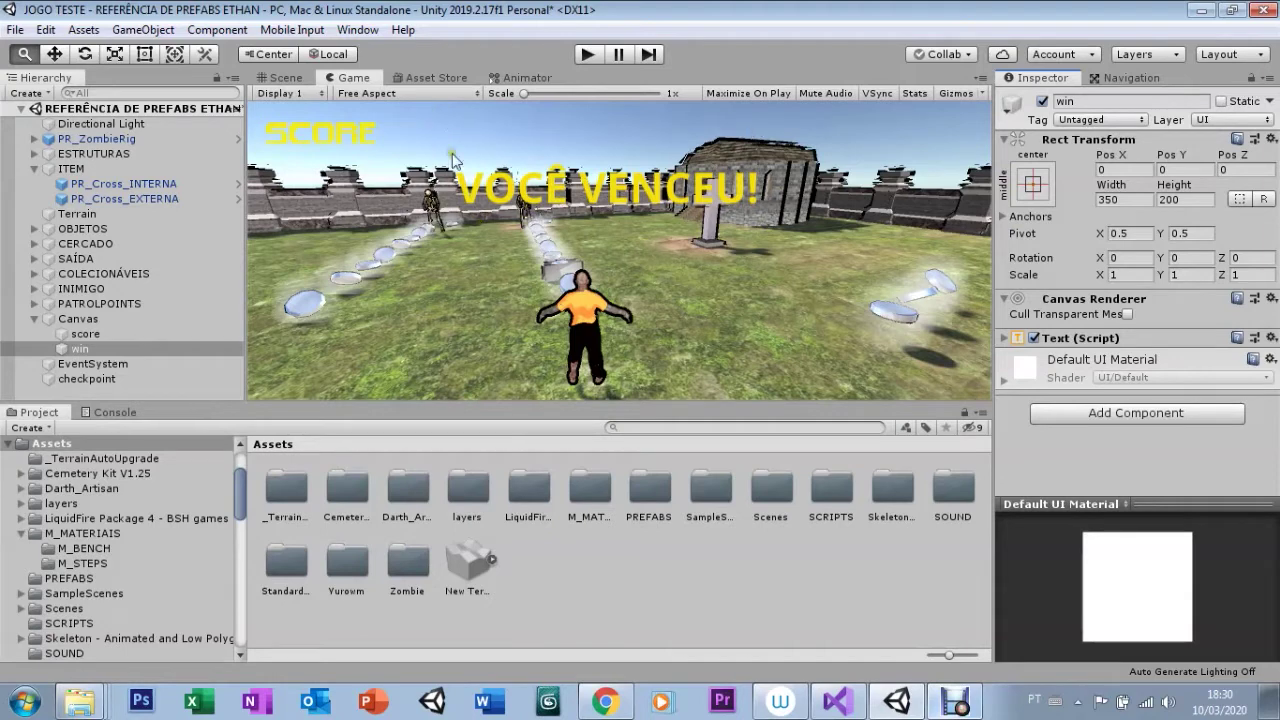
click(1043, 101)
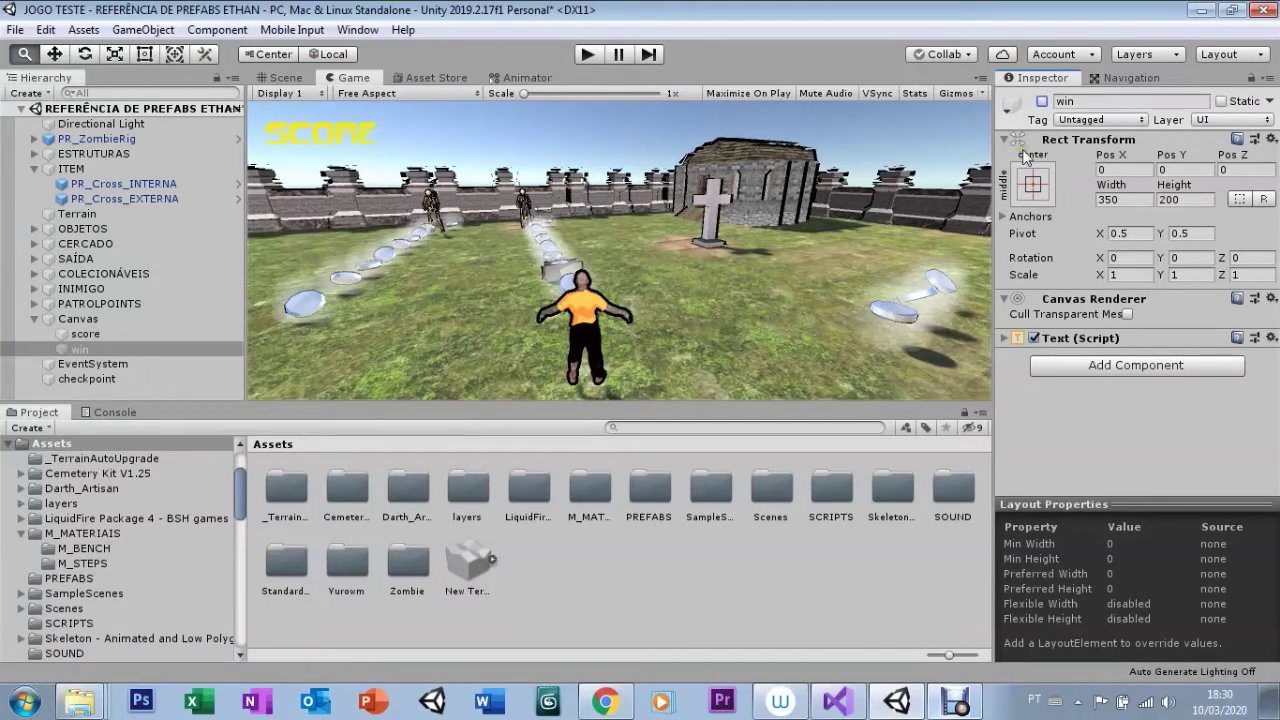
click(1042, 101)
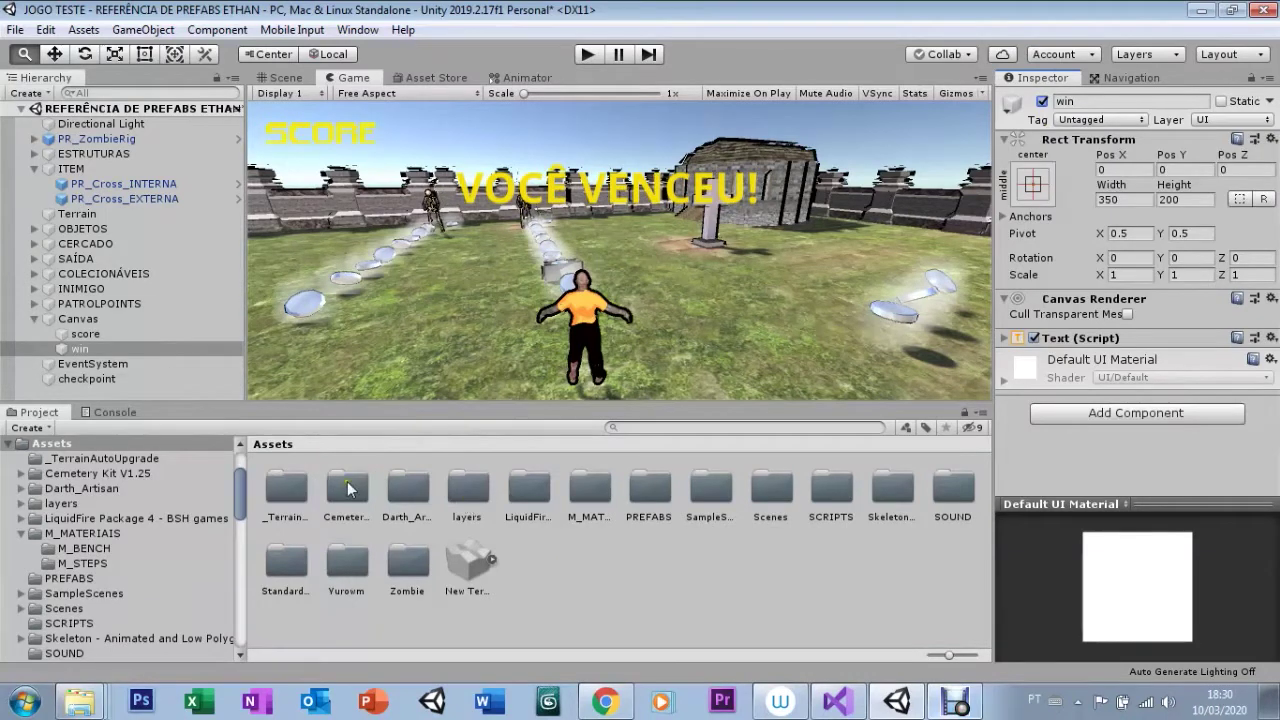
double_click(832, 492)
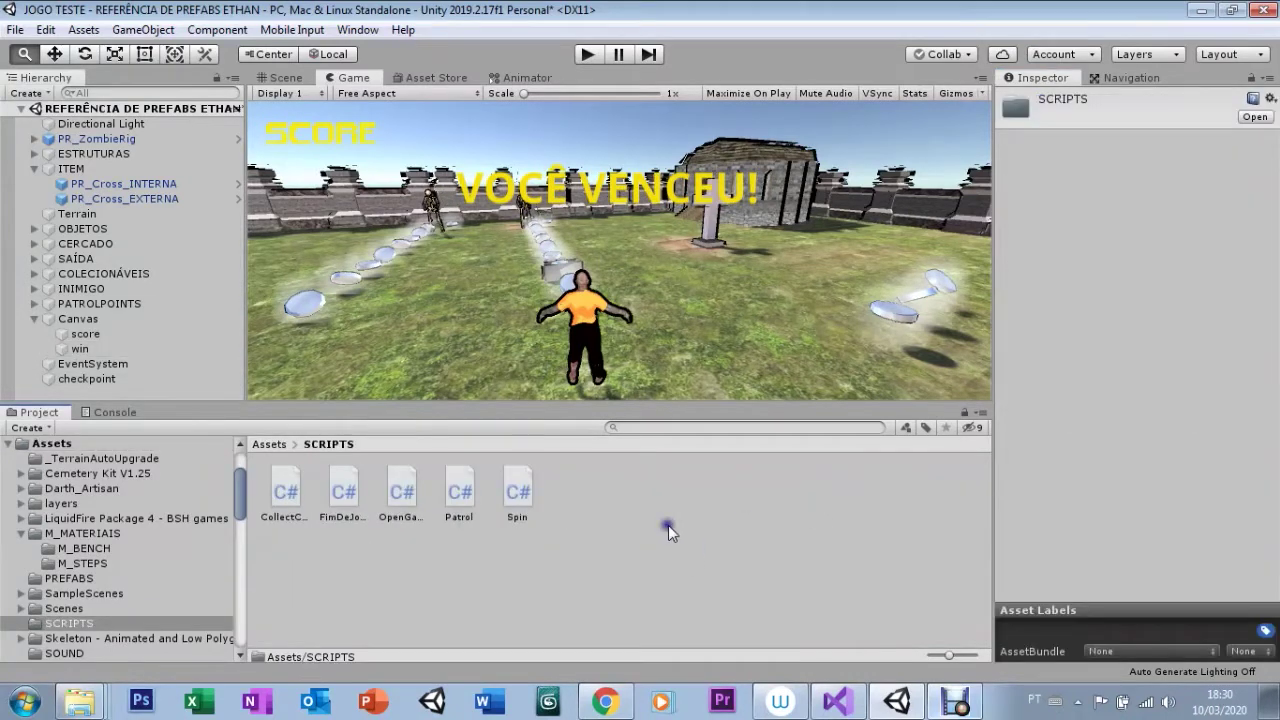
Create a C# script named WinText in the SCRIPTS folder and open it for editing
right_click(666, 525)
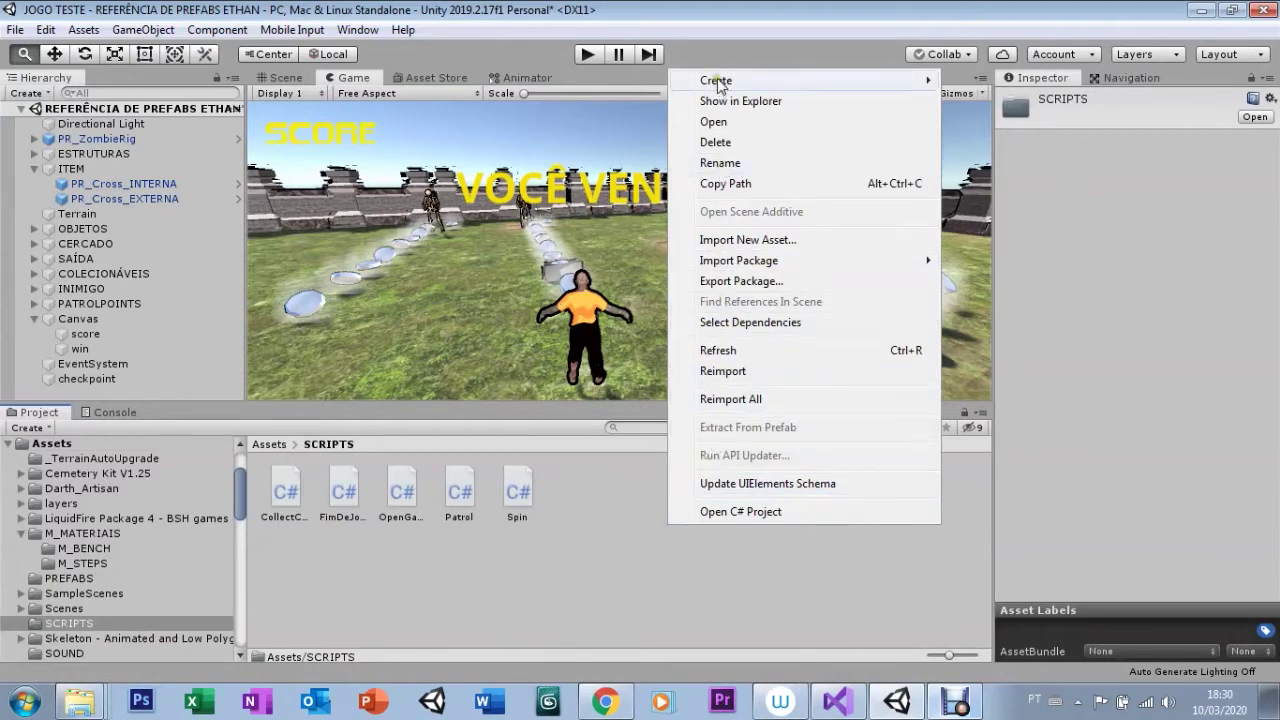
mouse_move(718, 88)
click(505, 60)
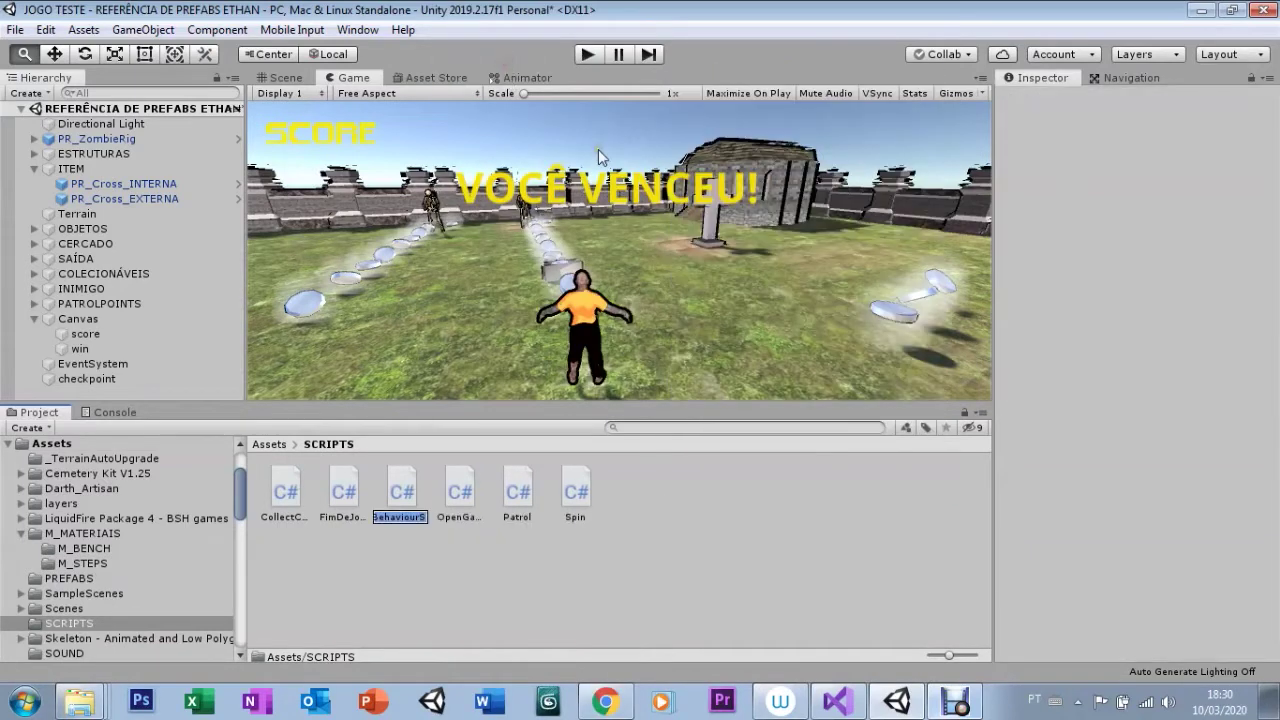
text(w)
text(Text)
key(Return)
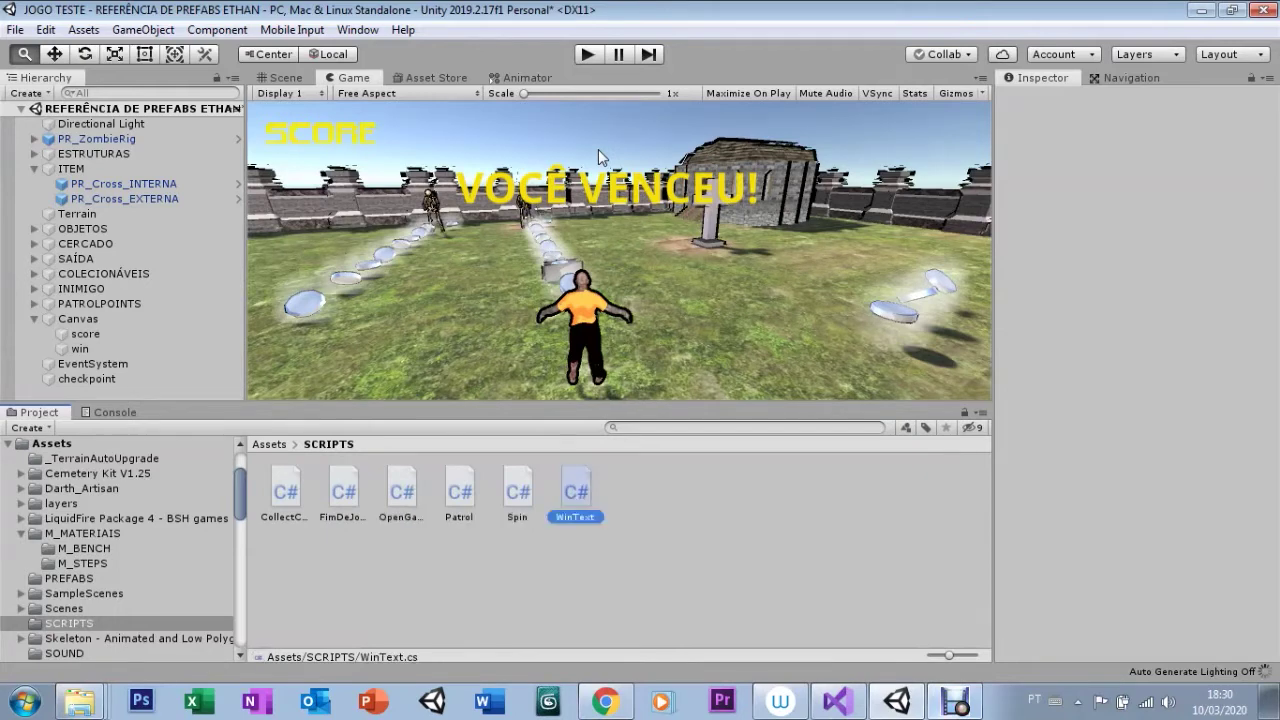
key(Return)
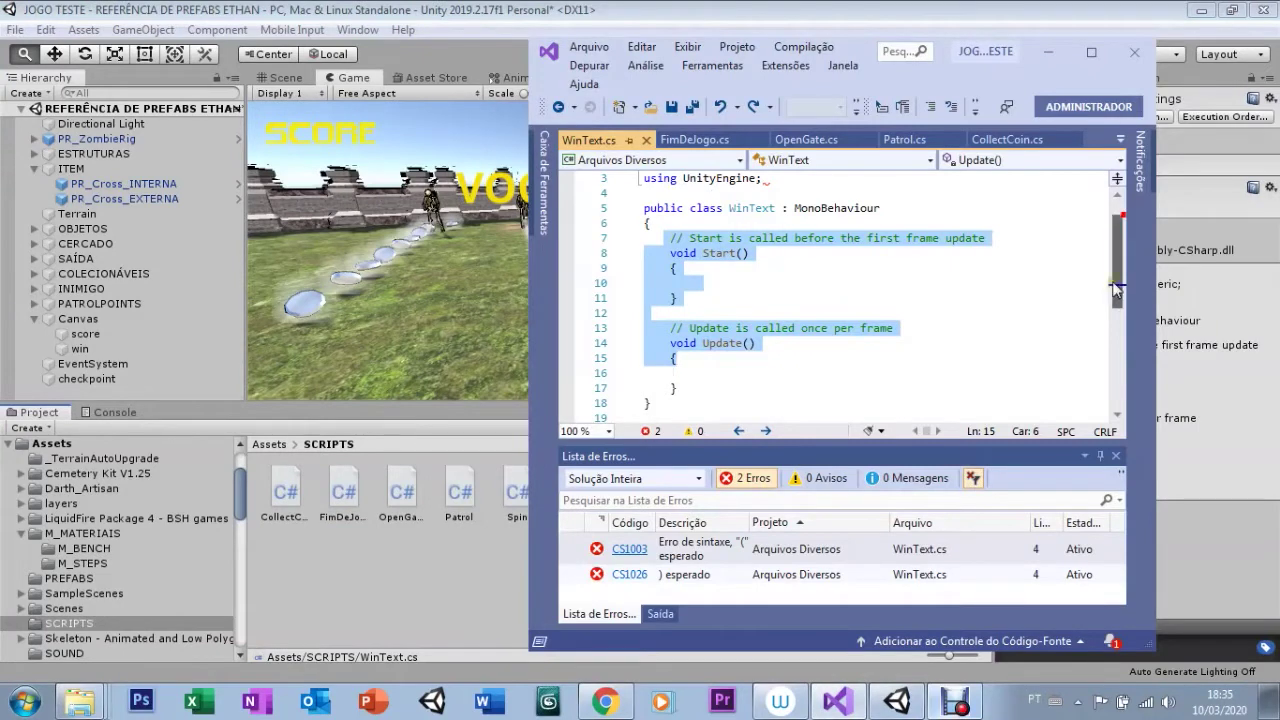
Delete the default Start and Update methods from WinText.cs
drag(1115, 257, 1116, 290)
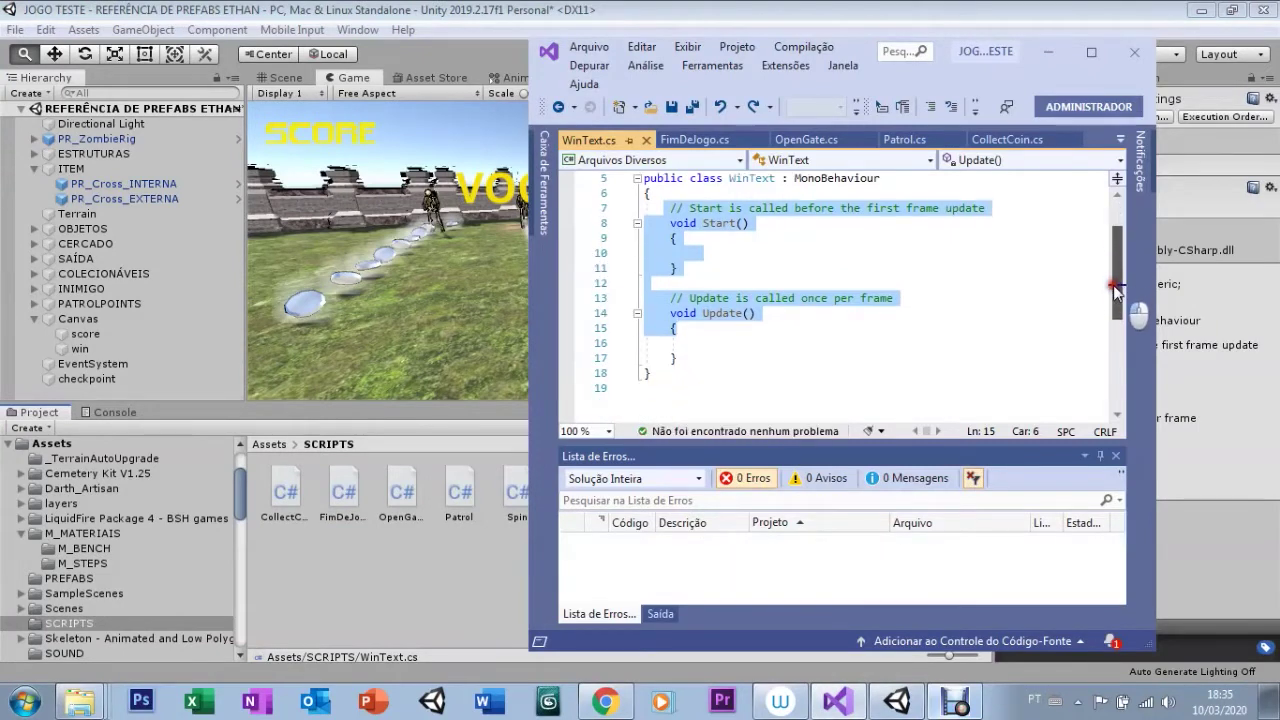
mouse_move(690, 343)
mouse_down()
mouse_move(655, 200)
mouse_move(645, 226)
mouse_up()
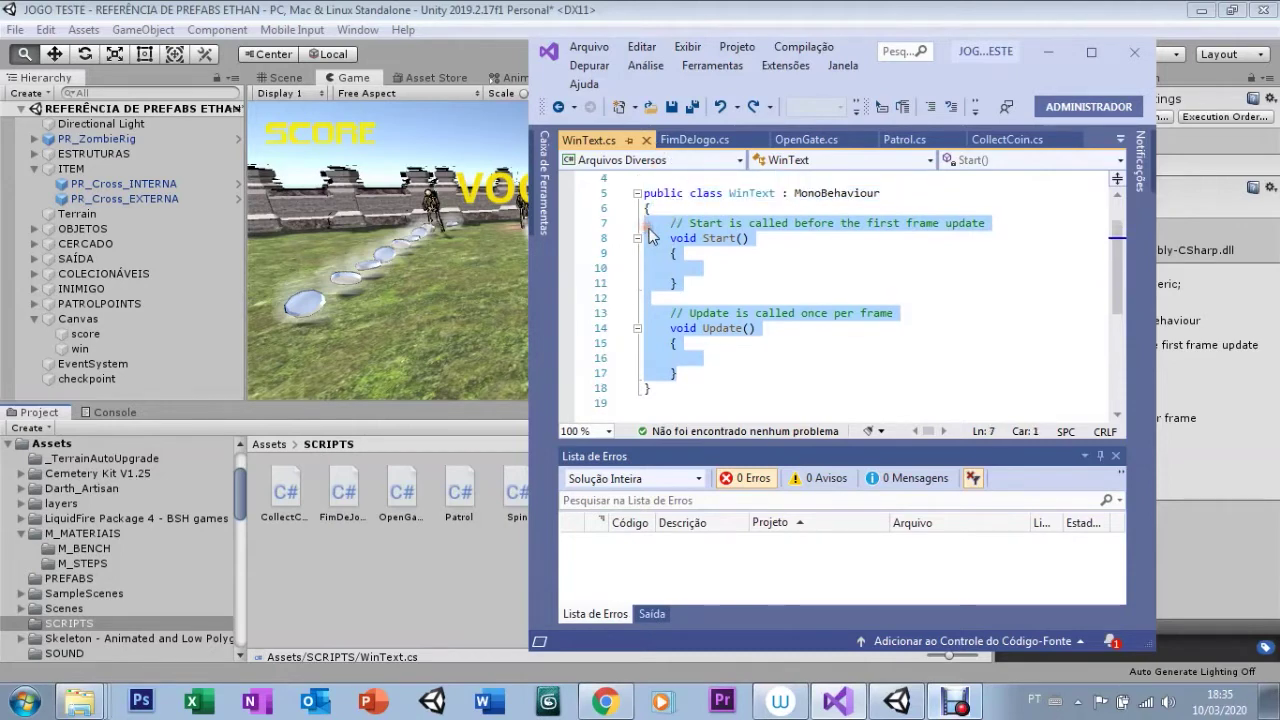
key(Delete)
scroll(1107, 293, up, 1)
key(Tab)
Add a 'using UnityEngine UI;' line below the UnityEngine import and open the class body
click(775, 207)
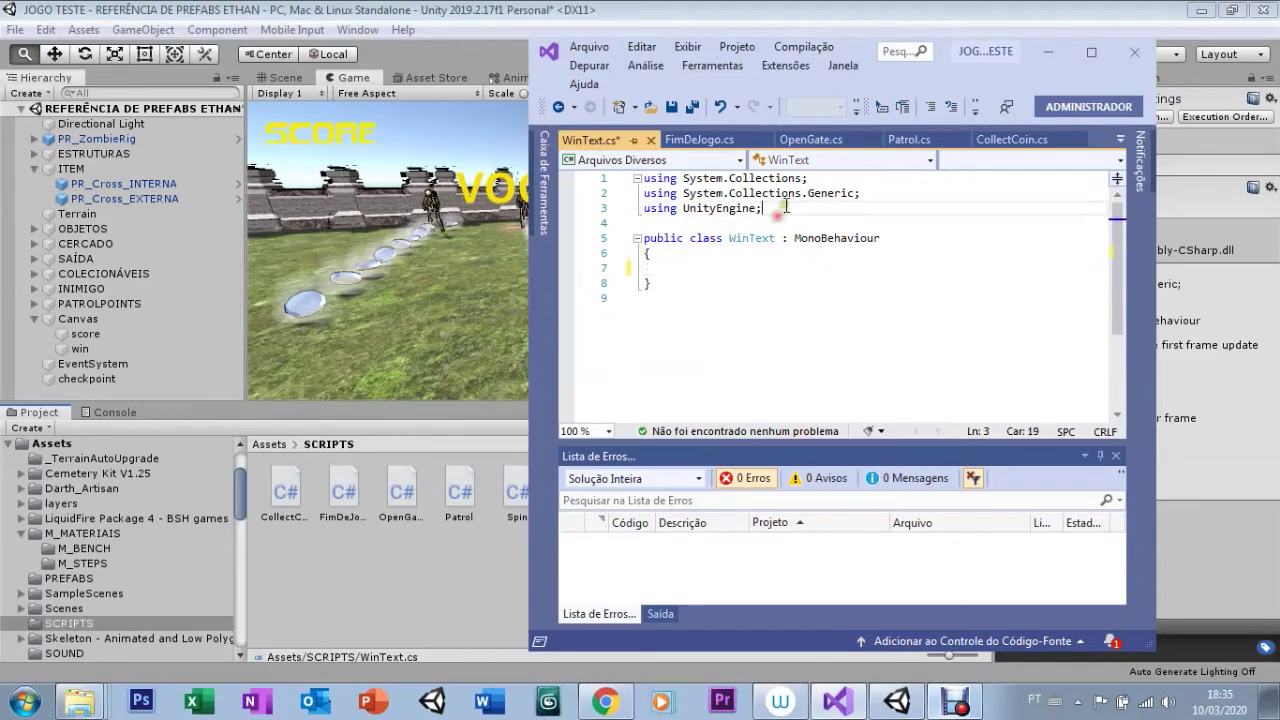
key(Return)
text(using U)
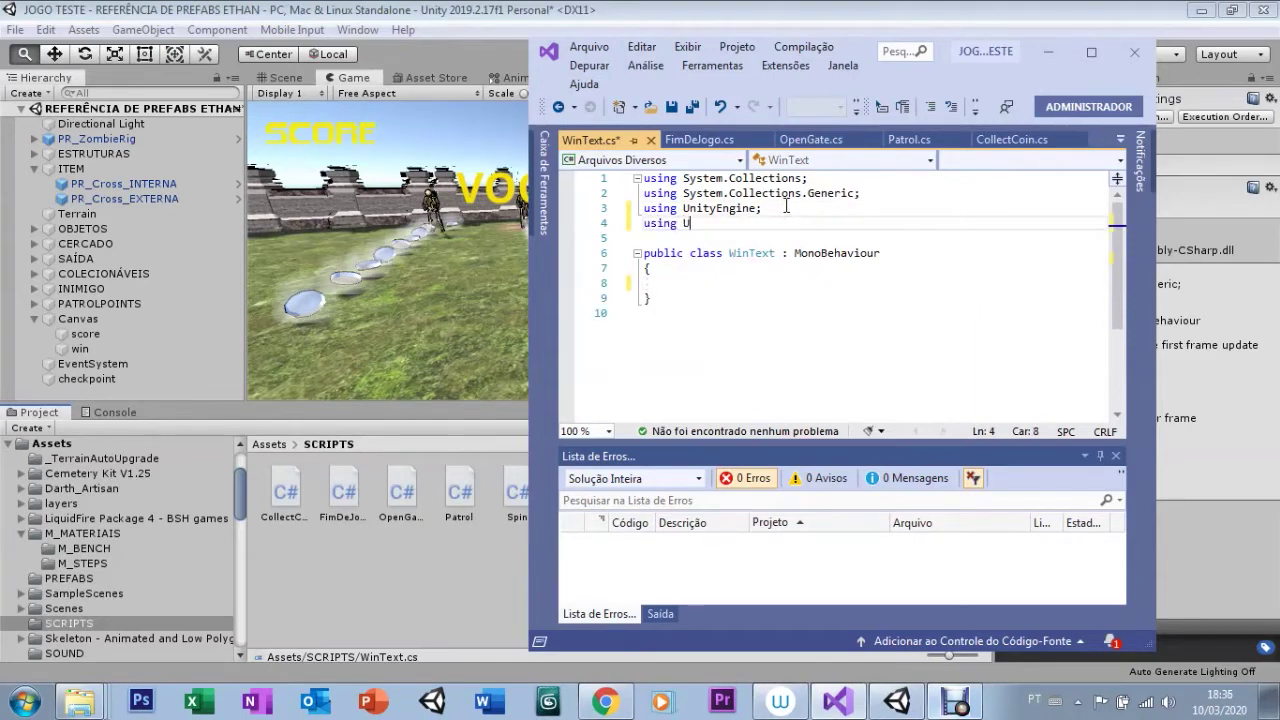
text(nityEngine UI;)
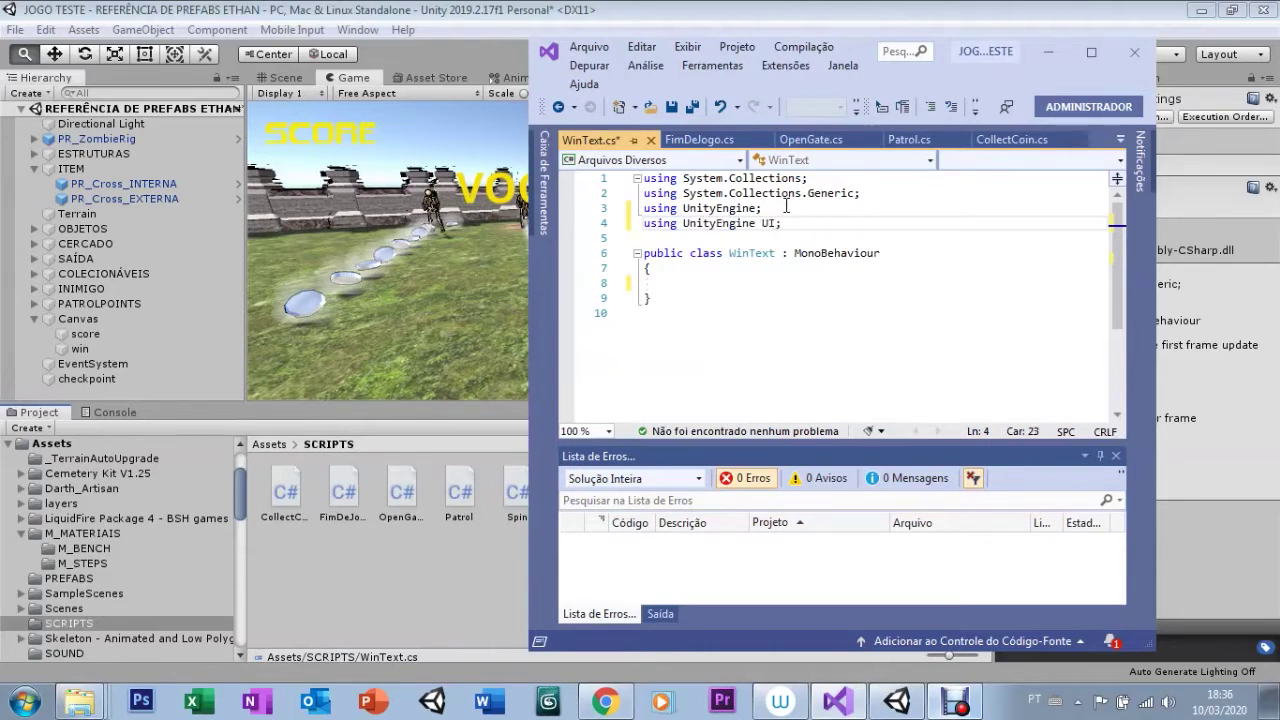
click(690, 268)
key(Return)
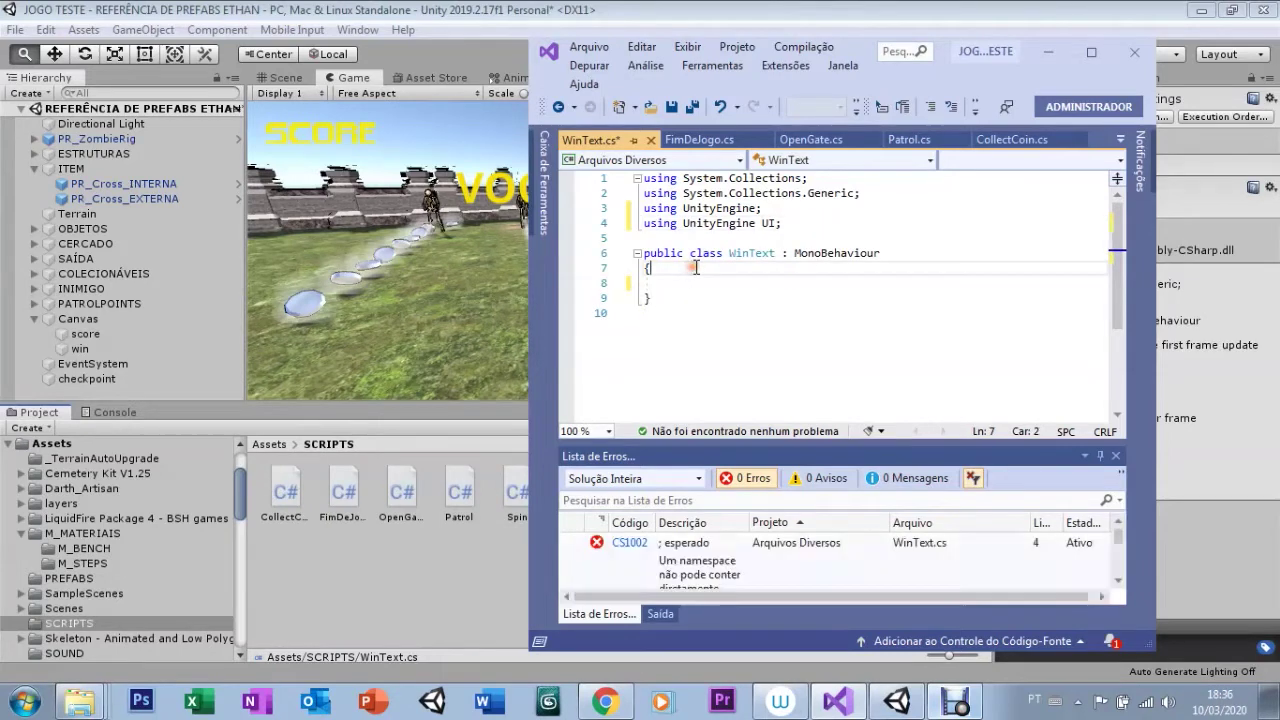
Declare 'public Text winwin;' in the WinText class, undoing the wrong autocomplete and stray semicolon
text(pub)
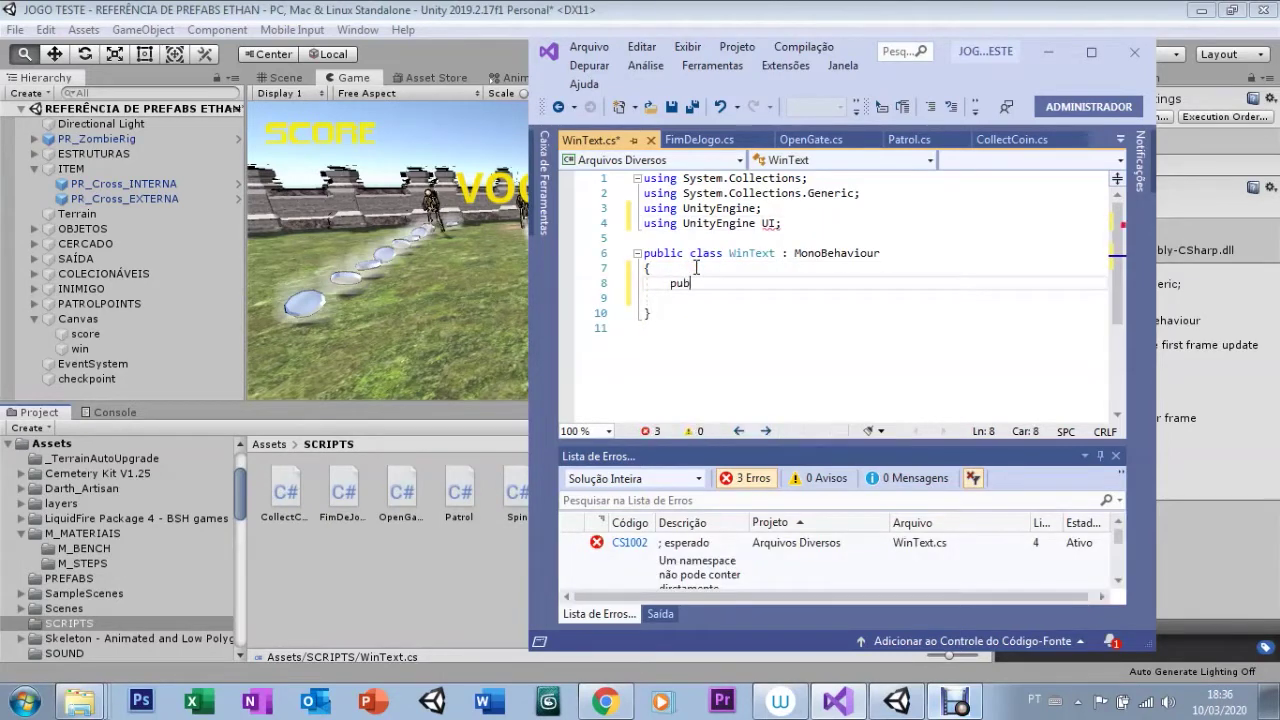
text(lic)
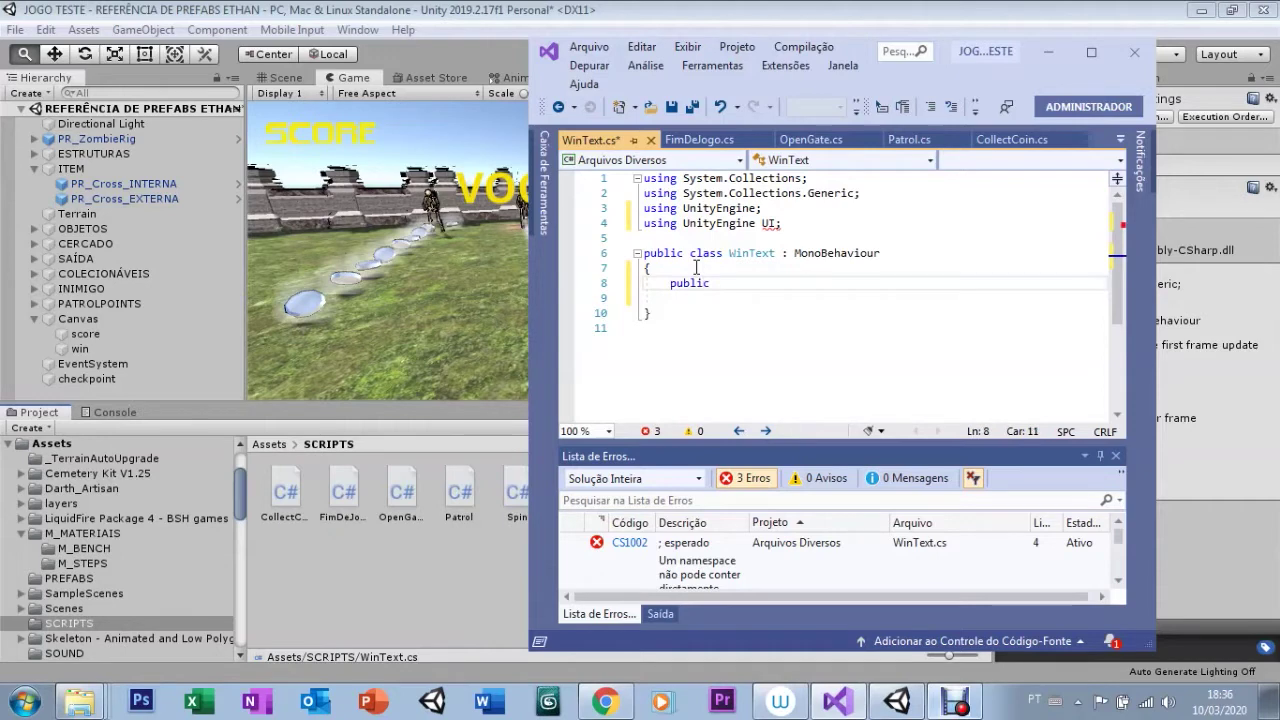
text( Tex)
key(Tab)
key(Left)
key(BackSpace)
key(BackSpace)
key(BackSpace)
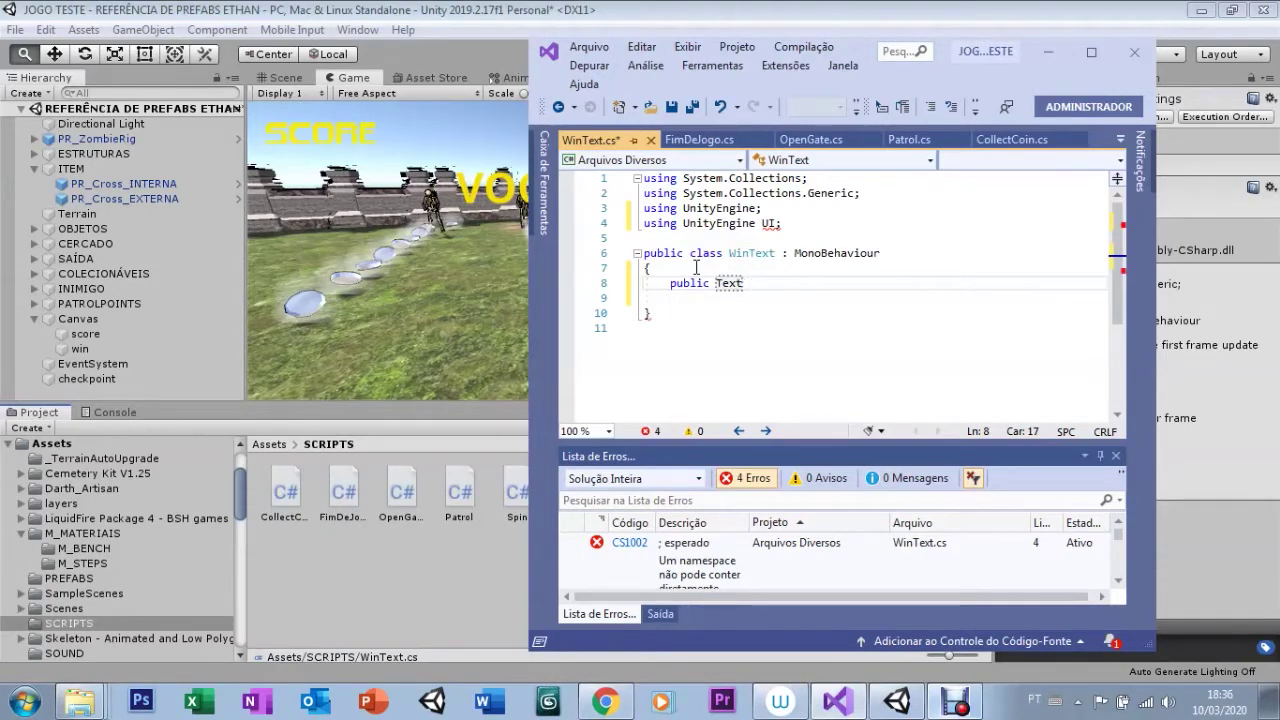
text(winwin)
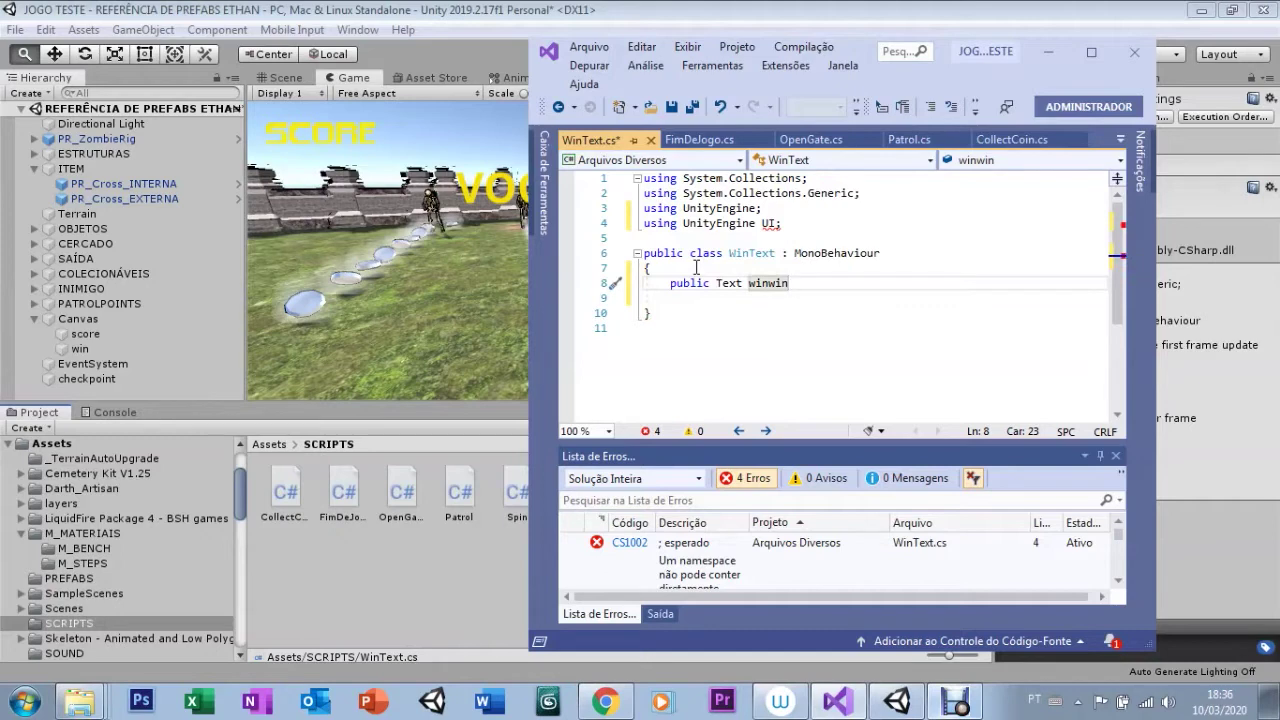
key(Return)
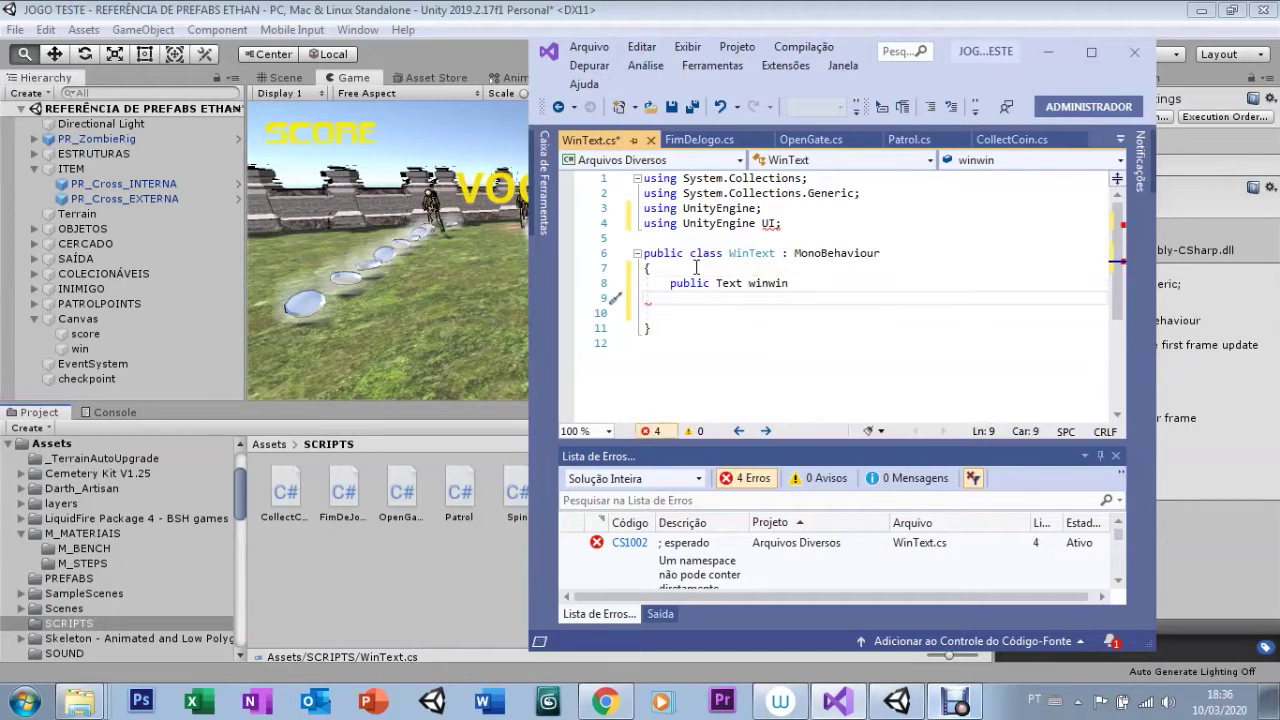
key(BackSpace)
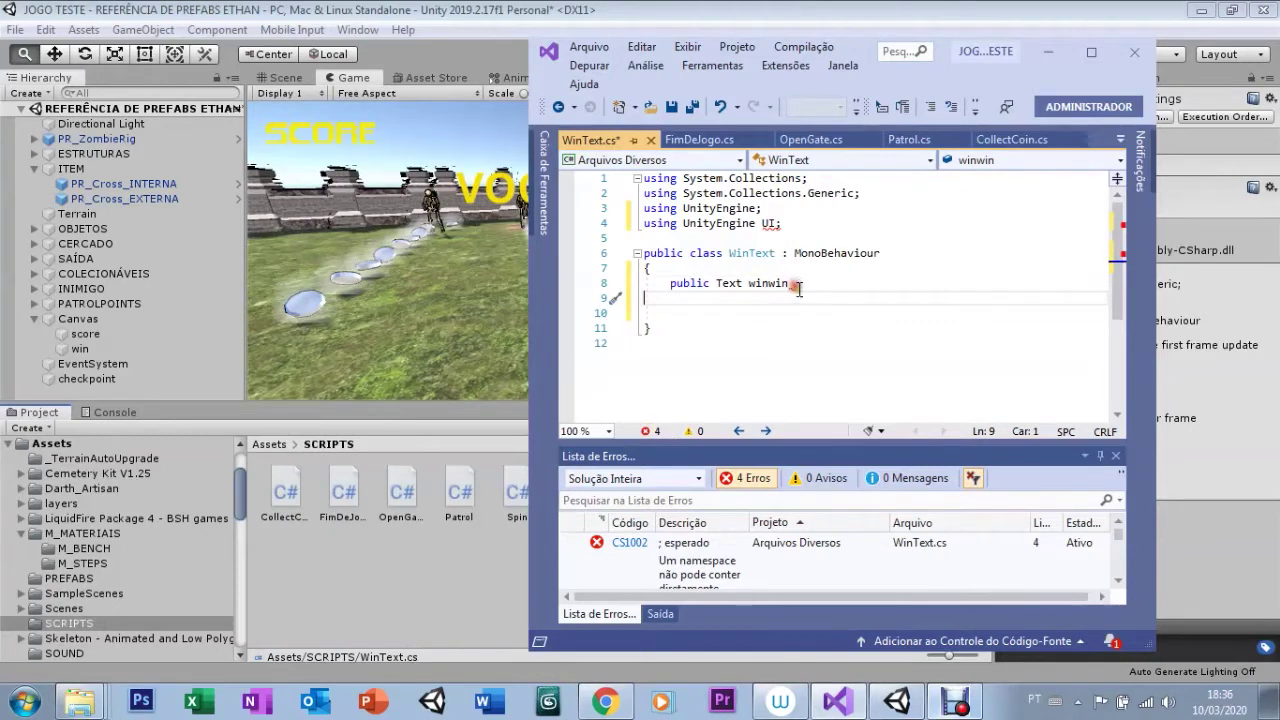
text(;)
click(796, 284)
text(;)
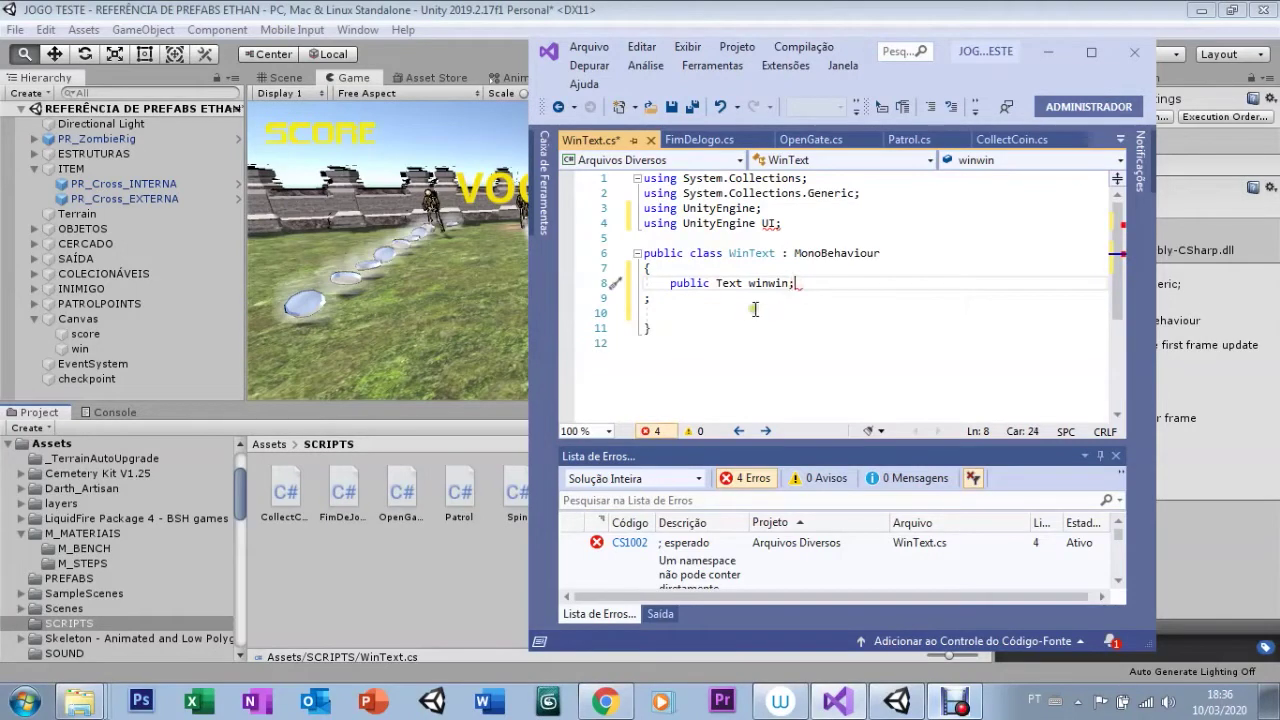
click(660, 299)
key(BackSpace)
key(Tab)
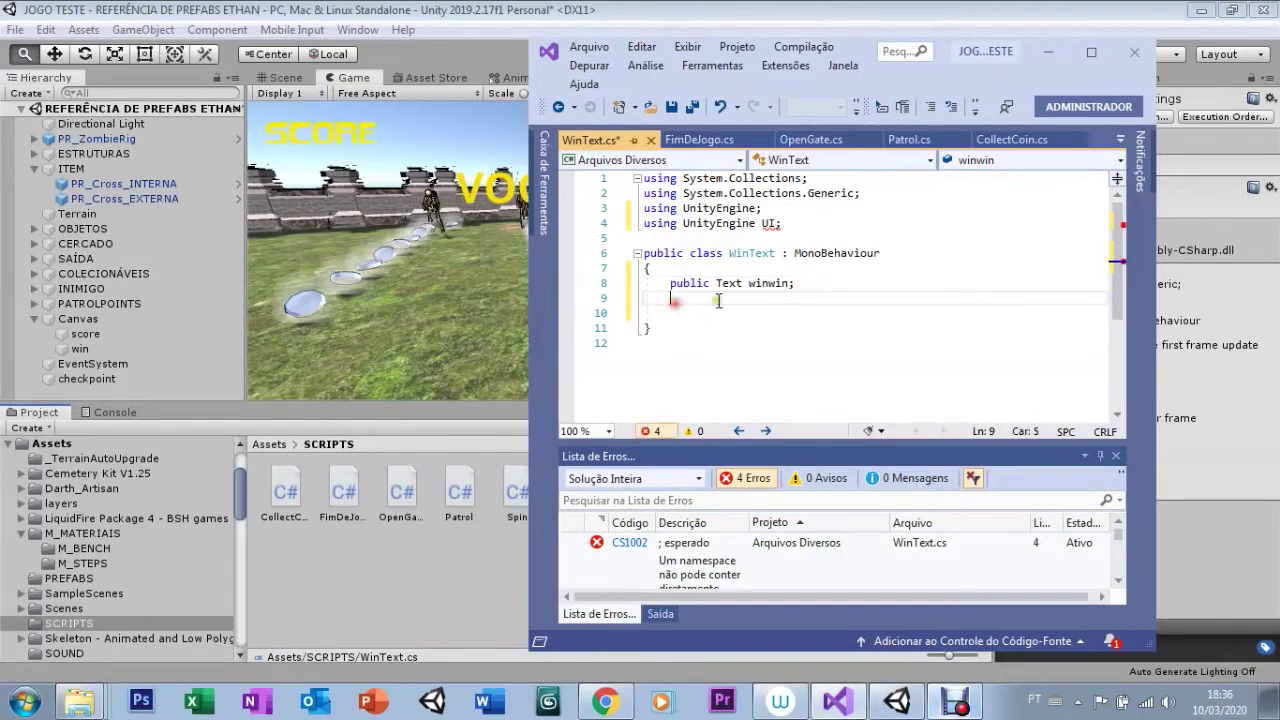
Write OnCollisionEnter(Collision jogador) calling winwin.gameObject.SetActive(true) when the collider is tagged Player
text(private void)
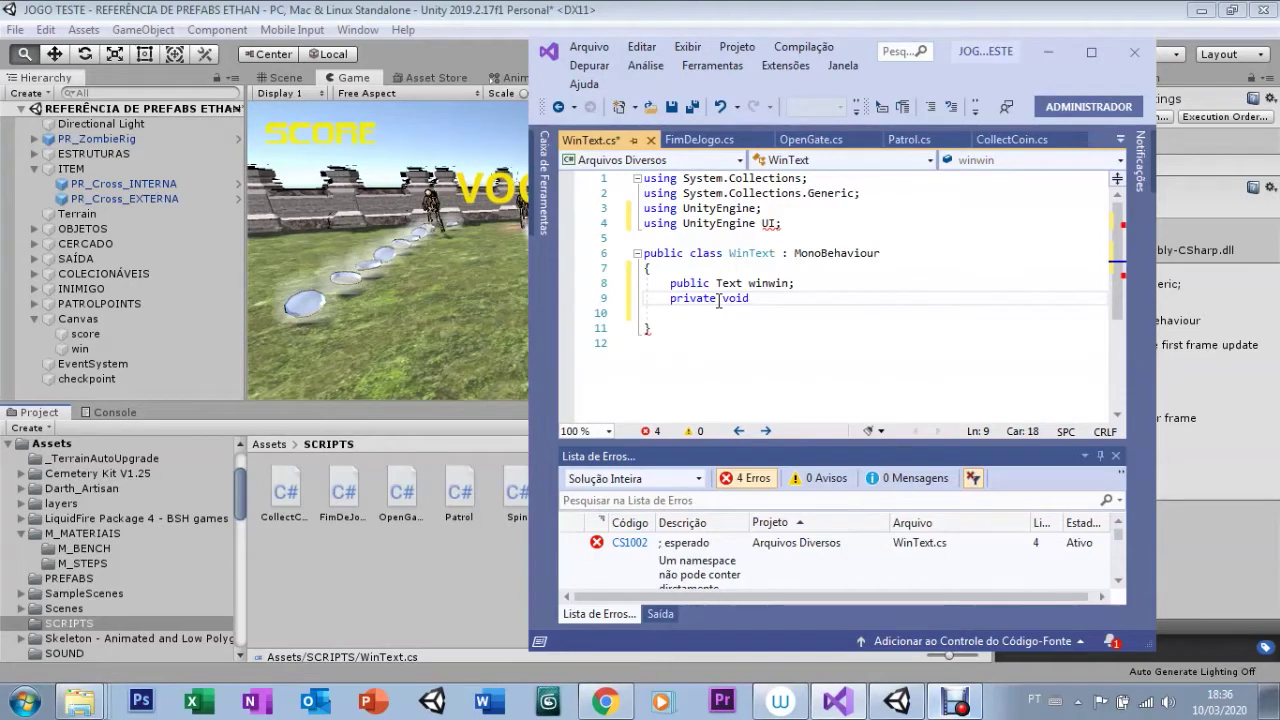
text( OnColl)
text(ision)
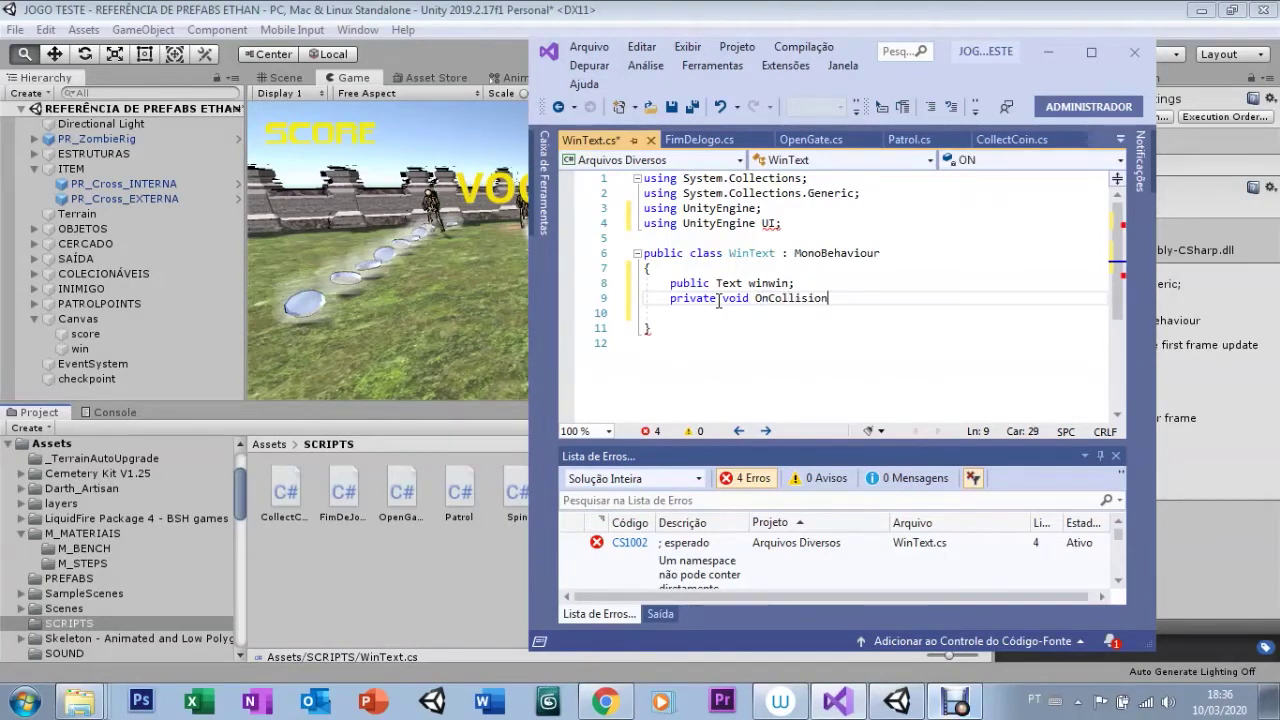
text(Enter(Collision jo)
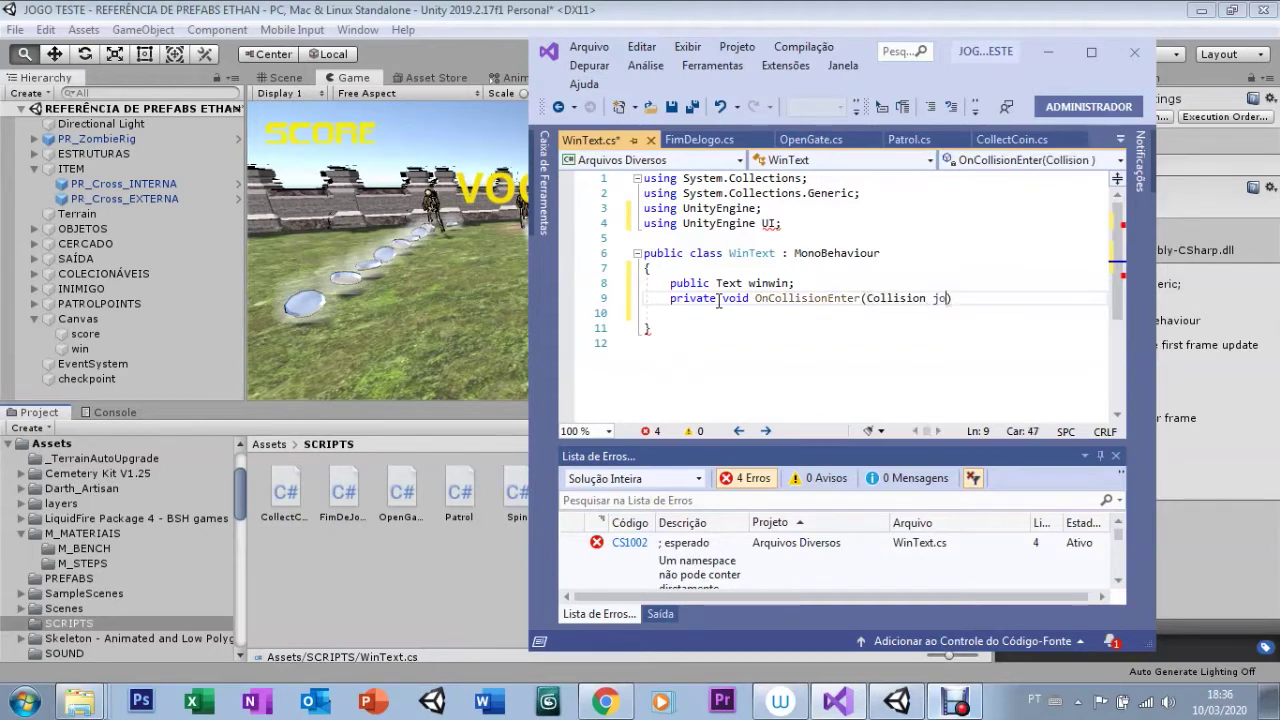
text(gador))
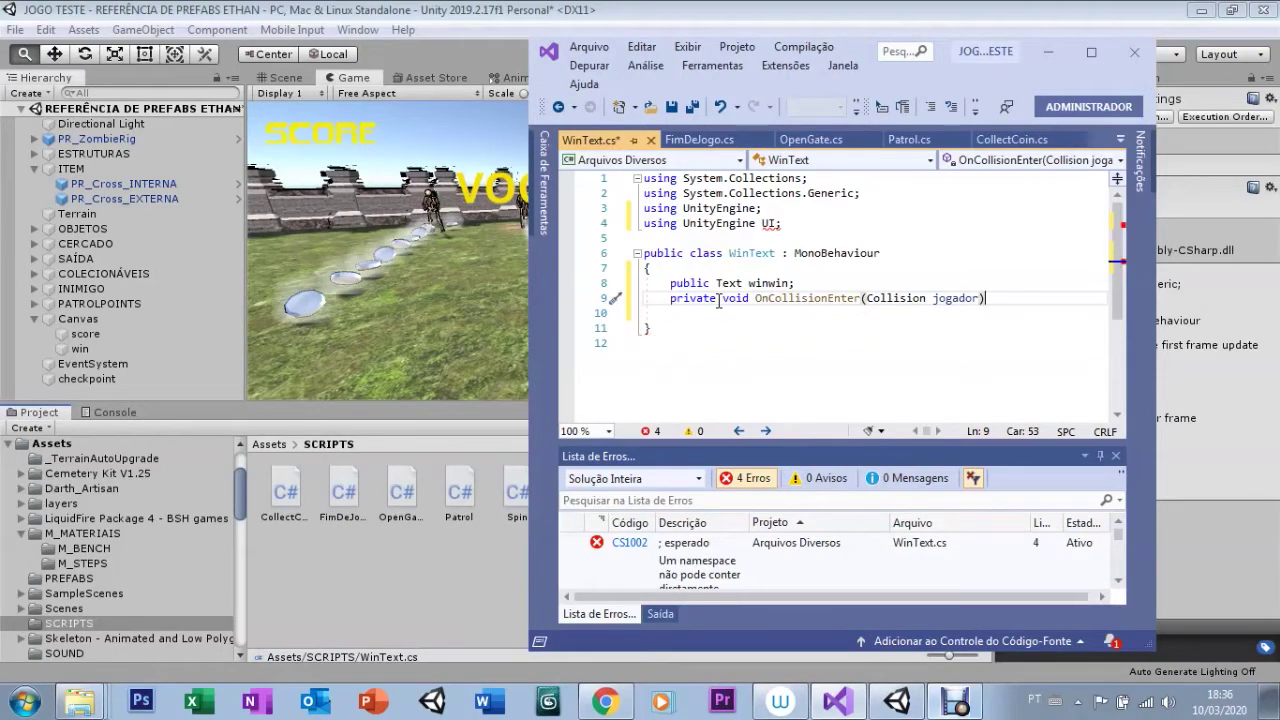
text( {)
key(Return)
text(if(jogador.gameObject)
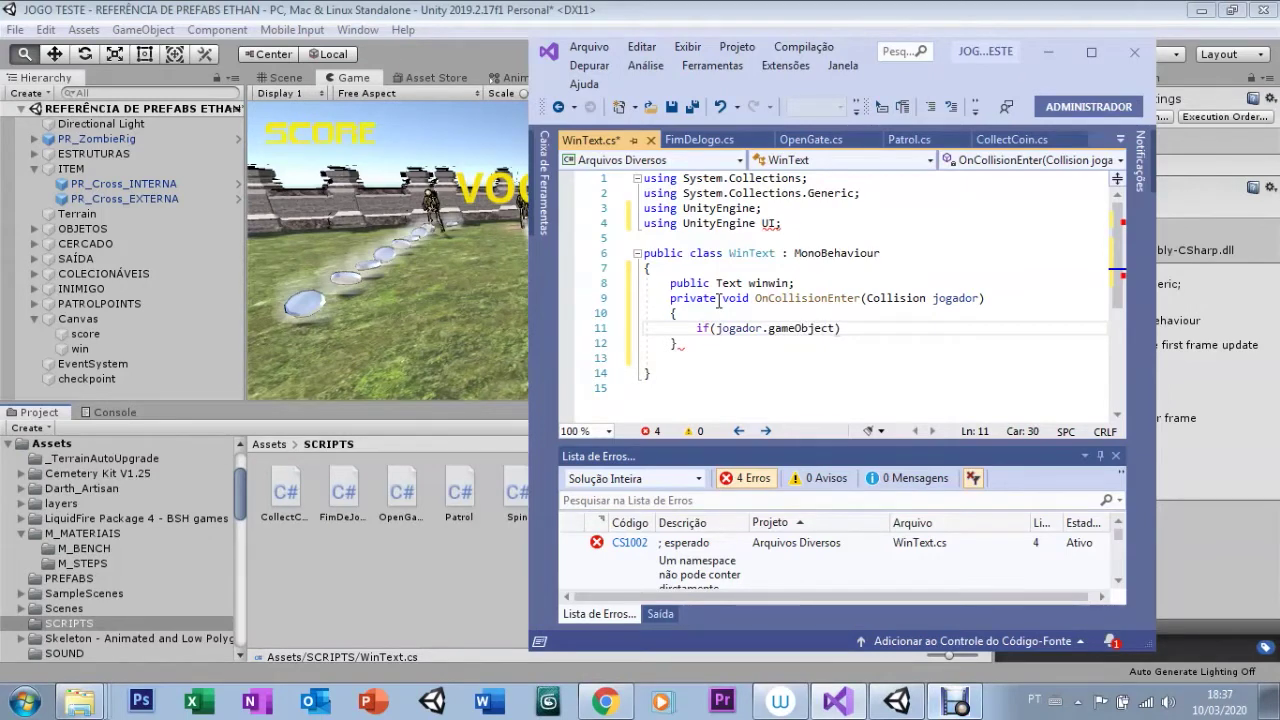
text(.CompareTag("Player)
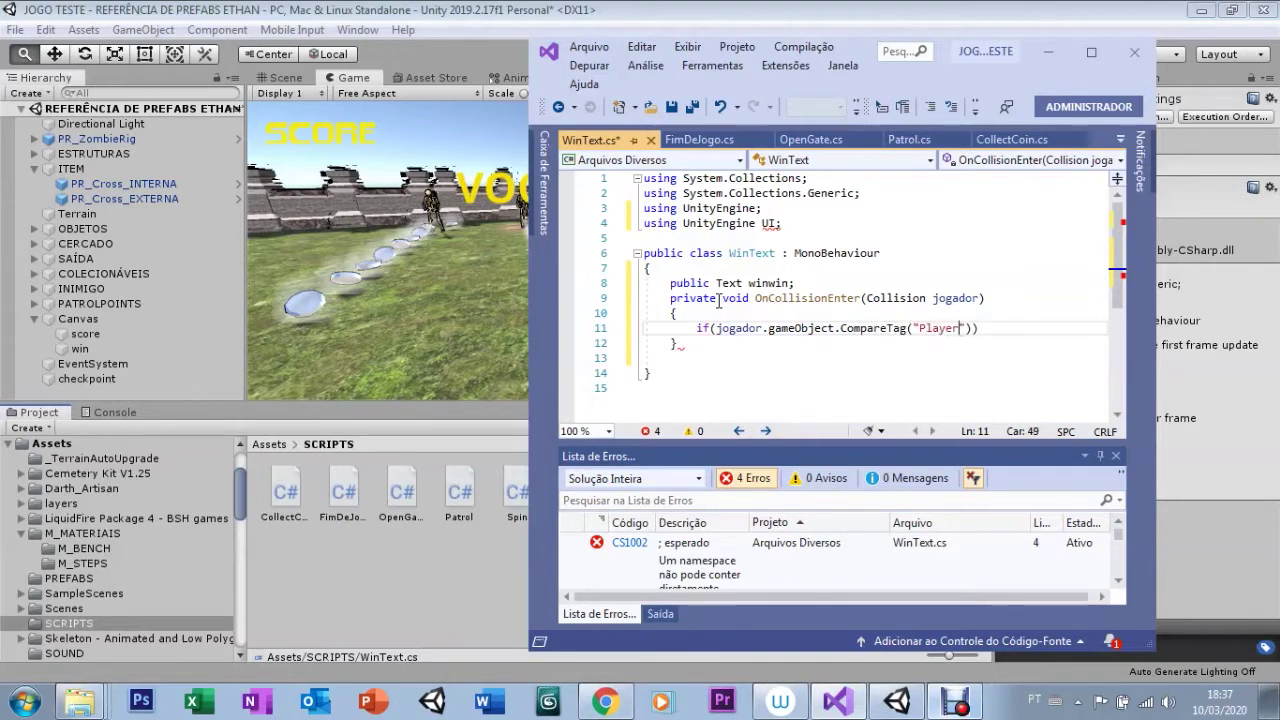
key(End)
text({)
key(Return)
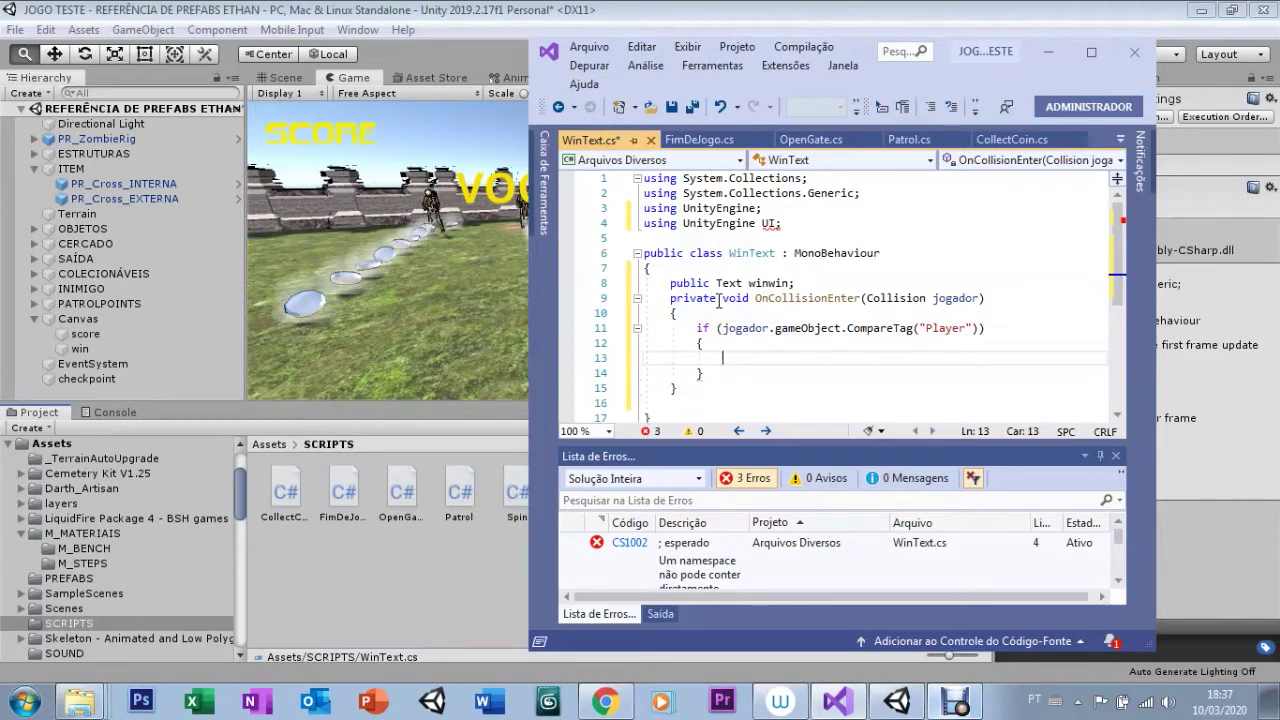
text(winwin)
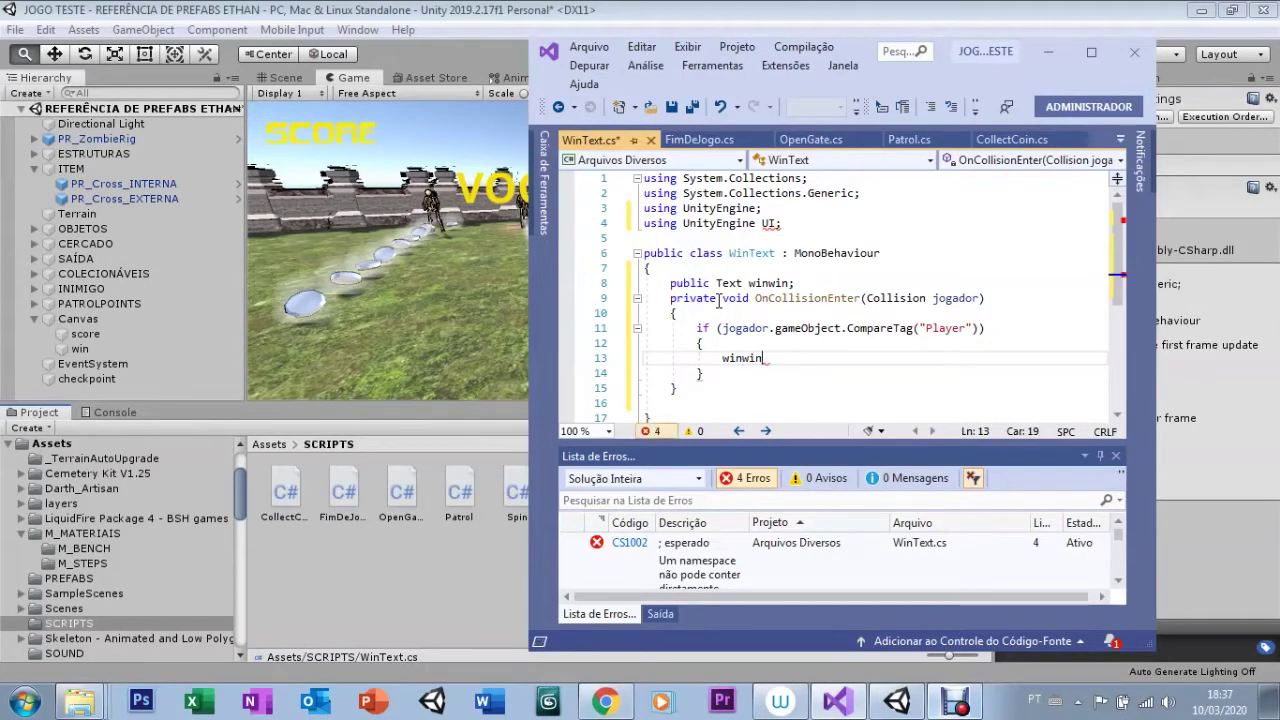
text(Object.SetActive)
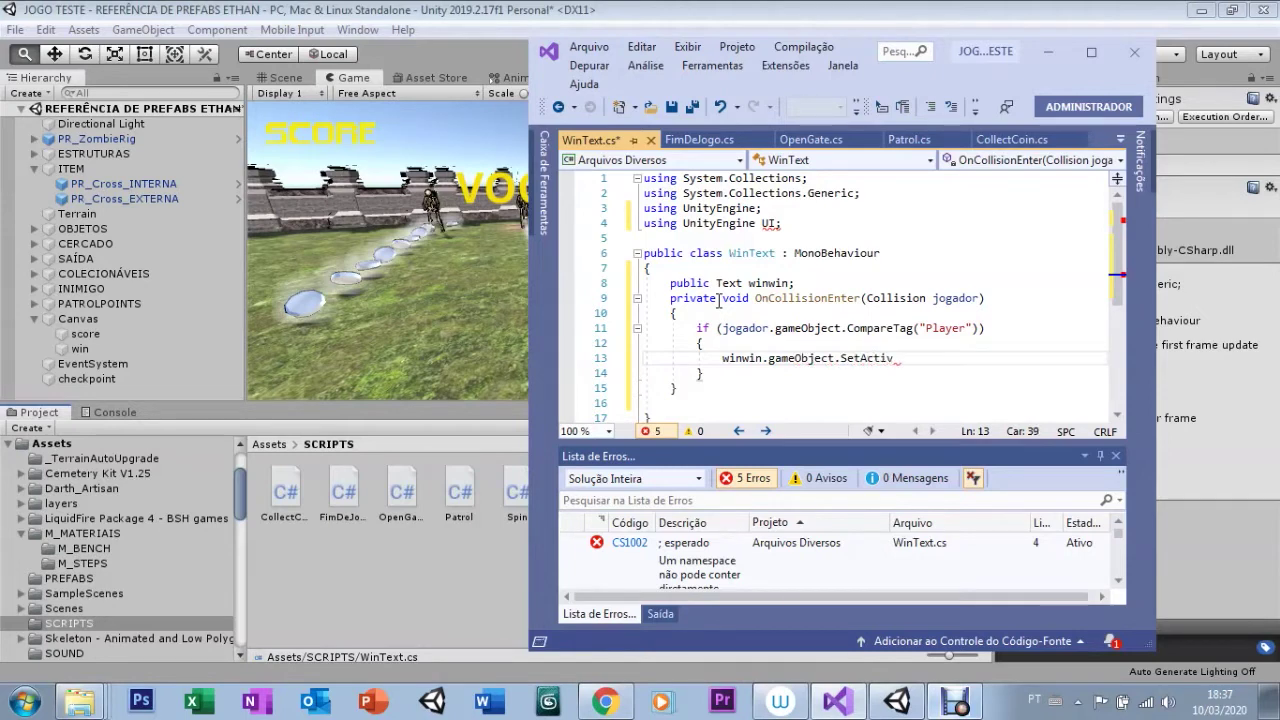
text((true);)
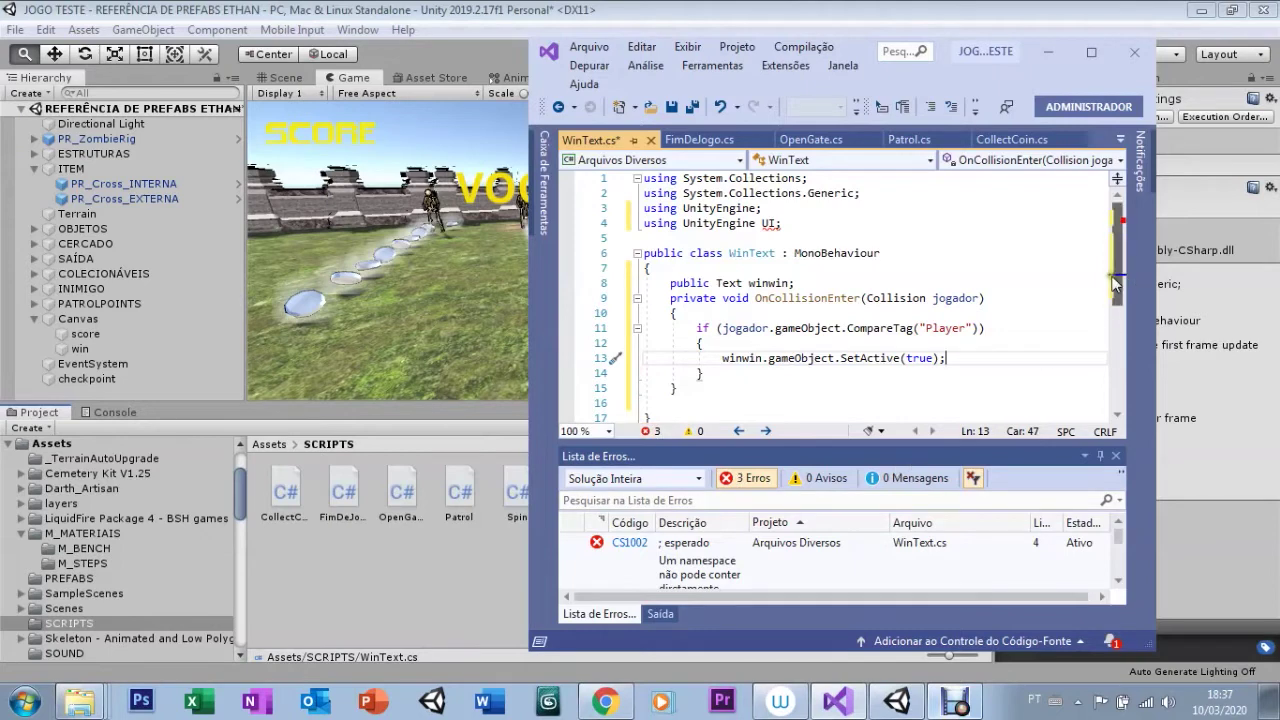
Complete the winwin field and the OnCollisionEnter code that activates winwin for the Player tag, then save WinText.cs
scroll(1115, 285, down, 2)
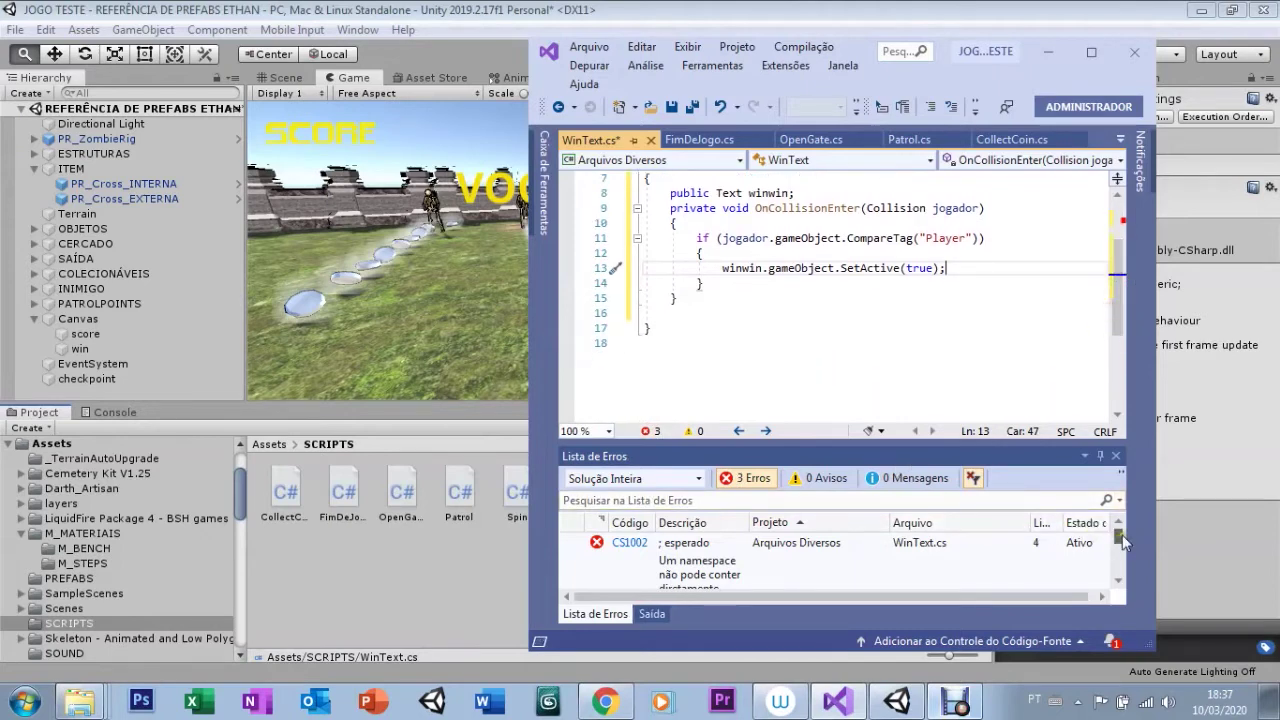
drag(1124, 541, 1122, 564)
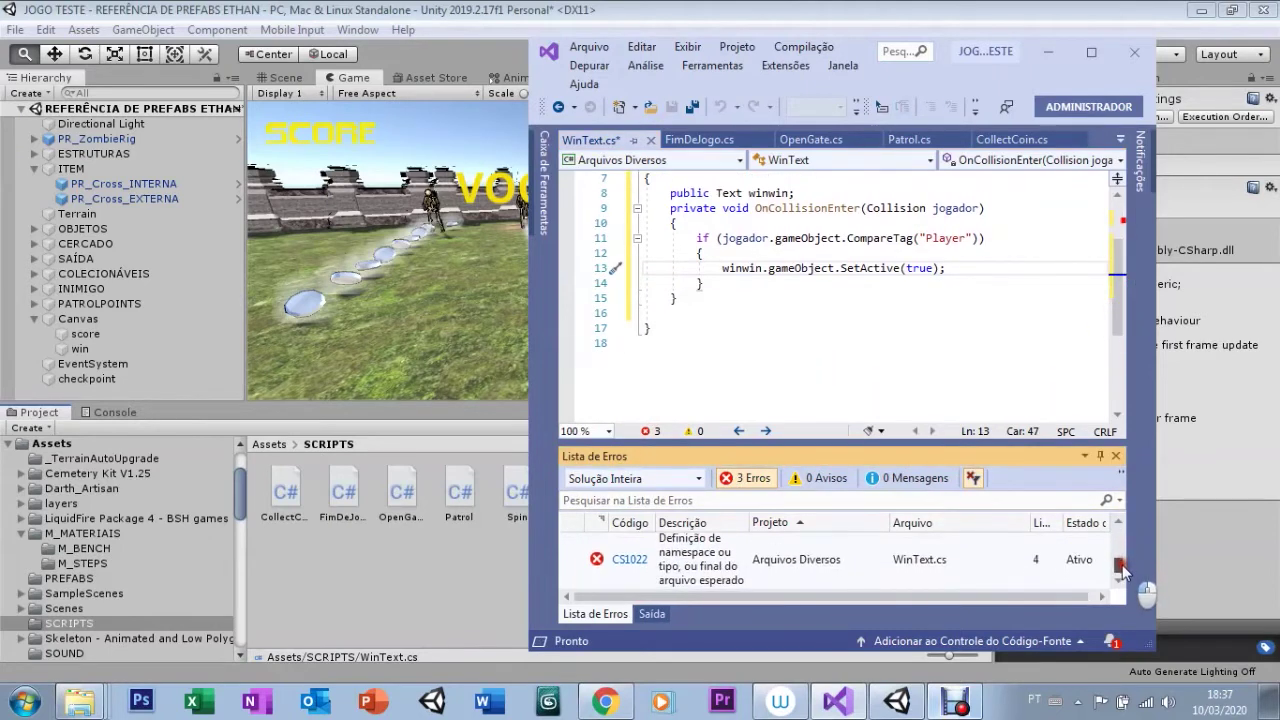
drag(1122, 564, 1120, 525)
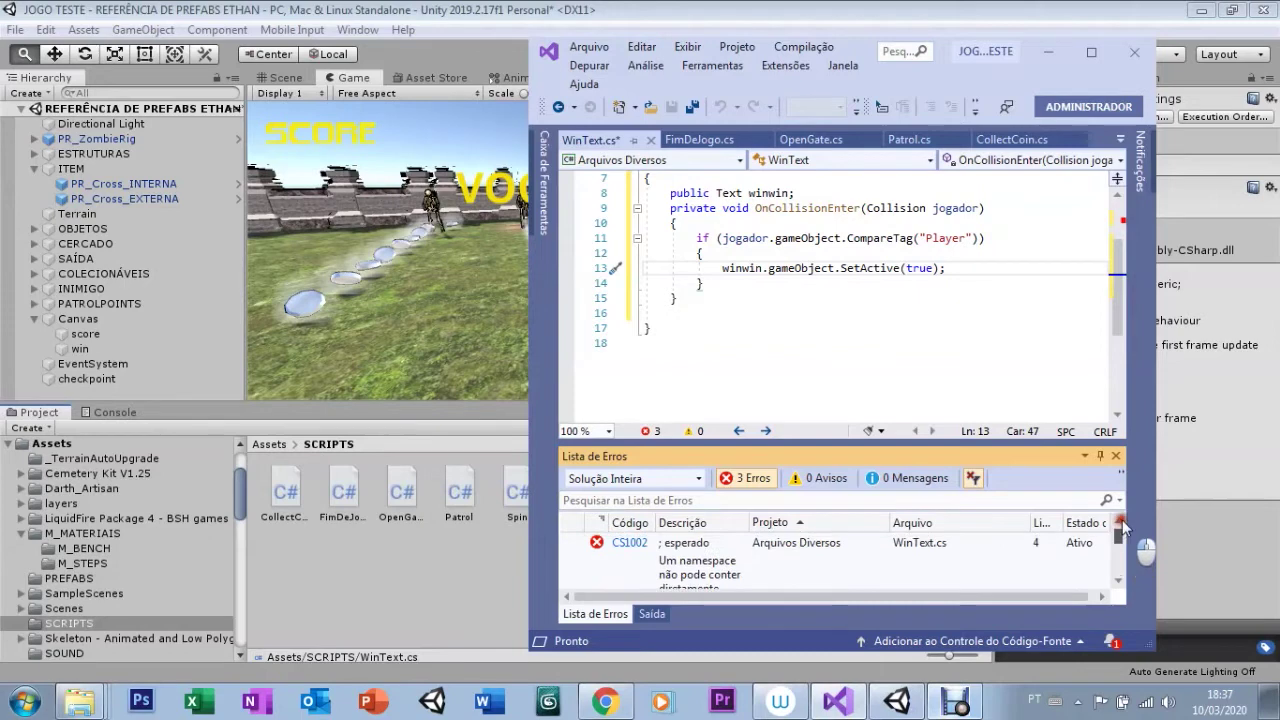
drag(1121, 293, 1121, 255)
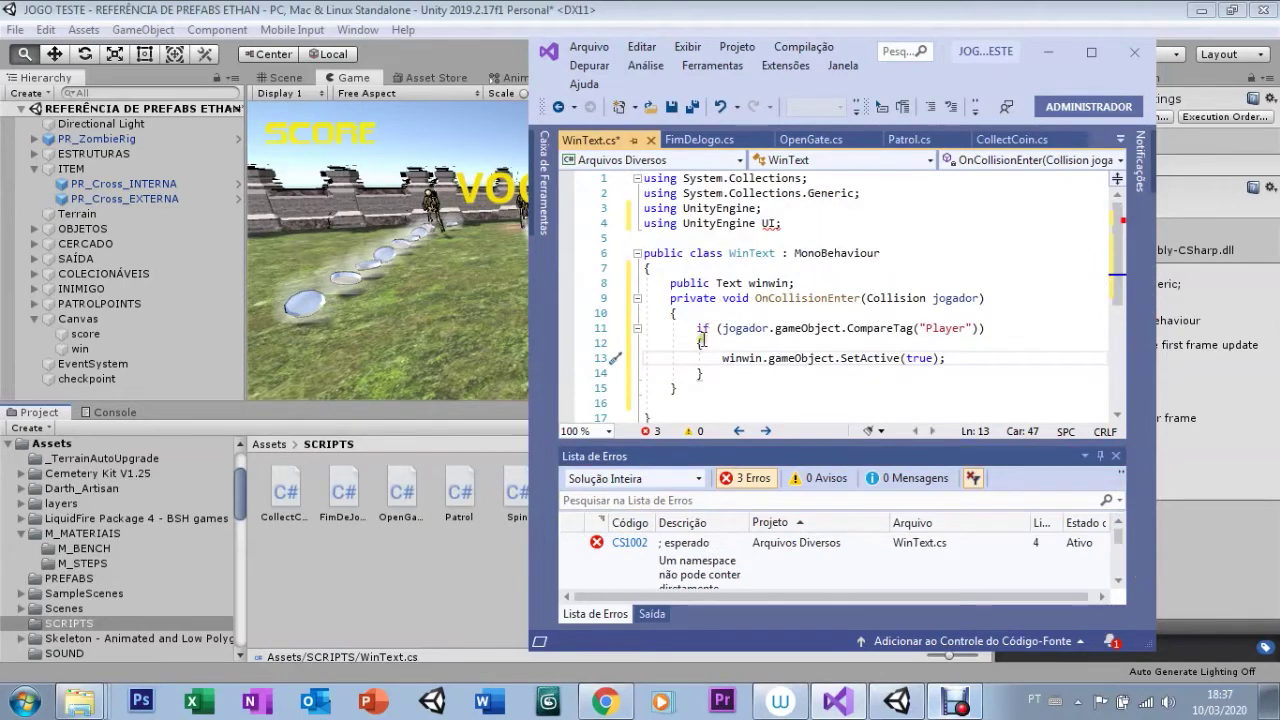
click(741, 284)
click(671, 106)
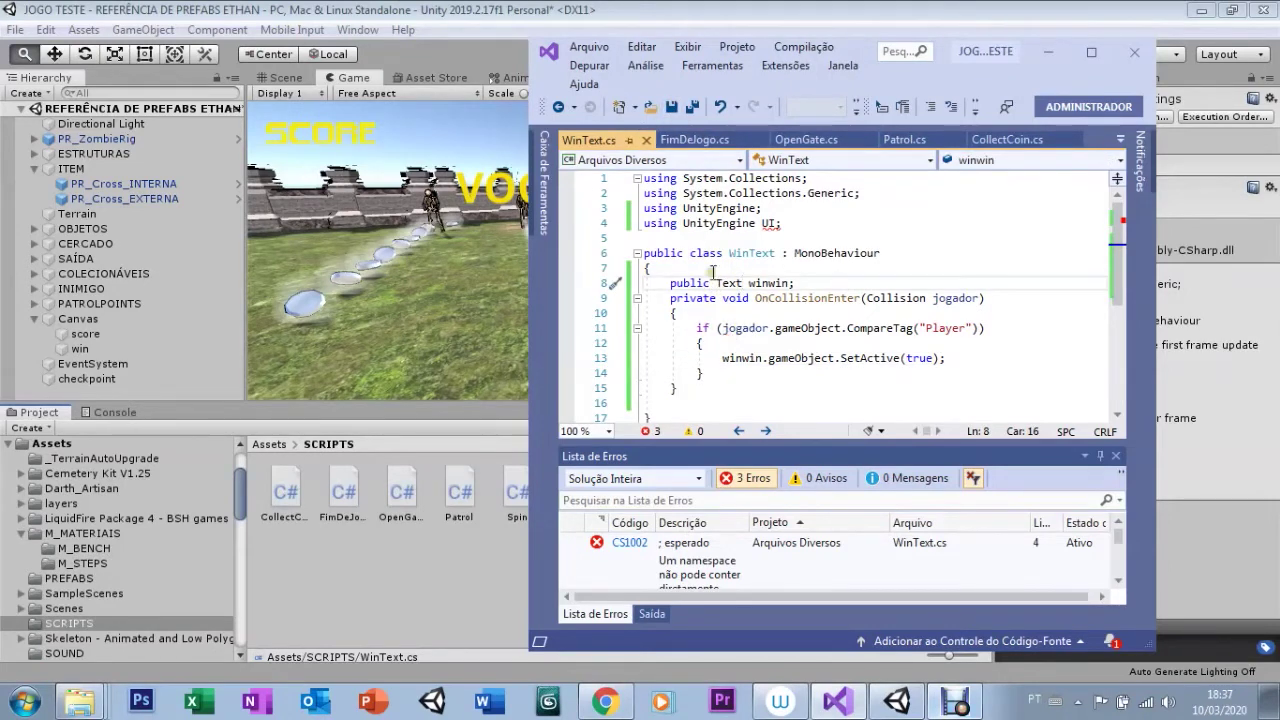
Correct the UnityEngine.UI import line, save WinText.cs again, and return to Unity
scroll(1118, 284, down, 1)
scroll(1116, 284, down, 1)
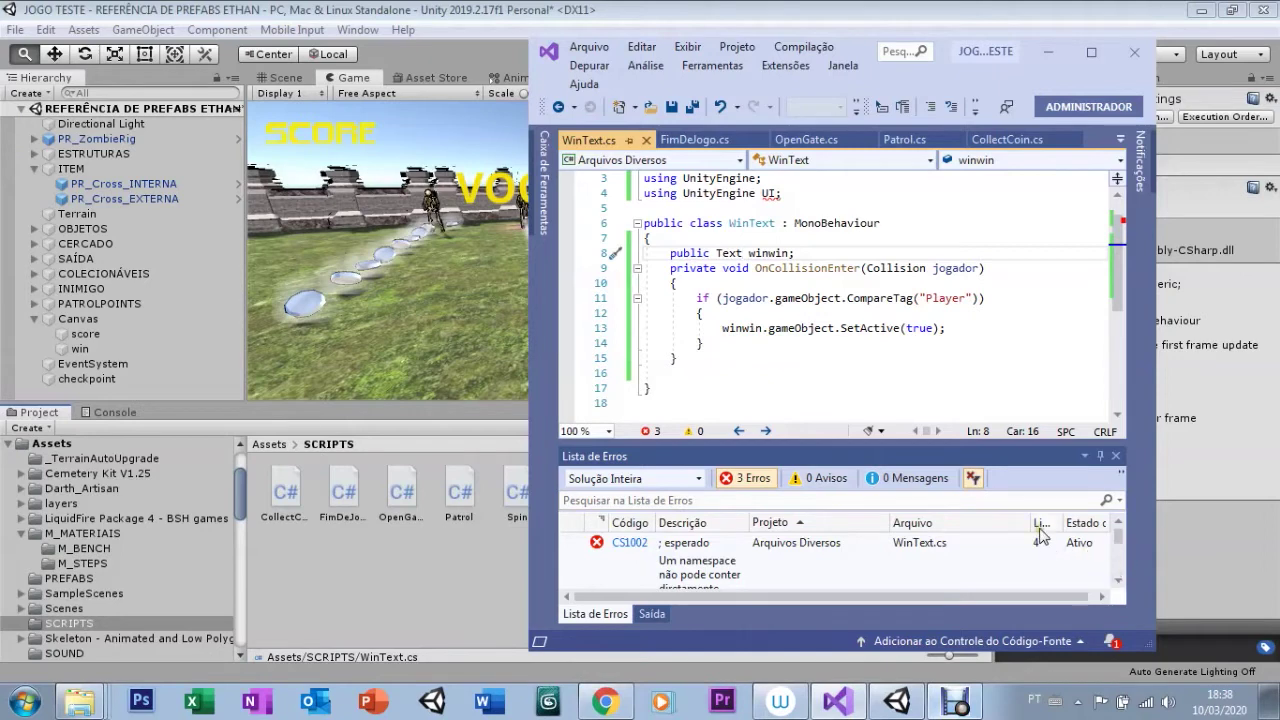
click(670, 193)
scroll(1109, 270, up, 1)
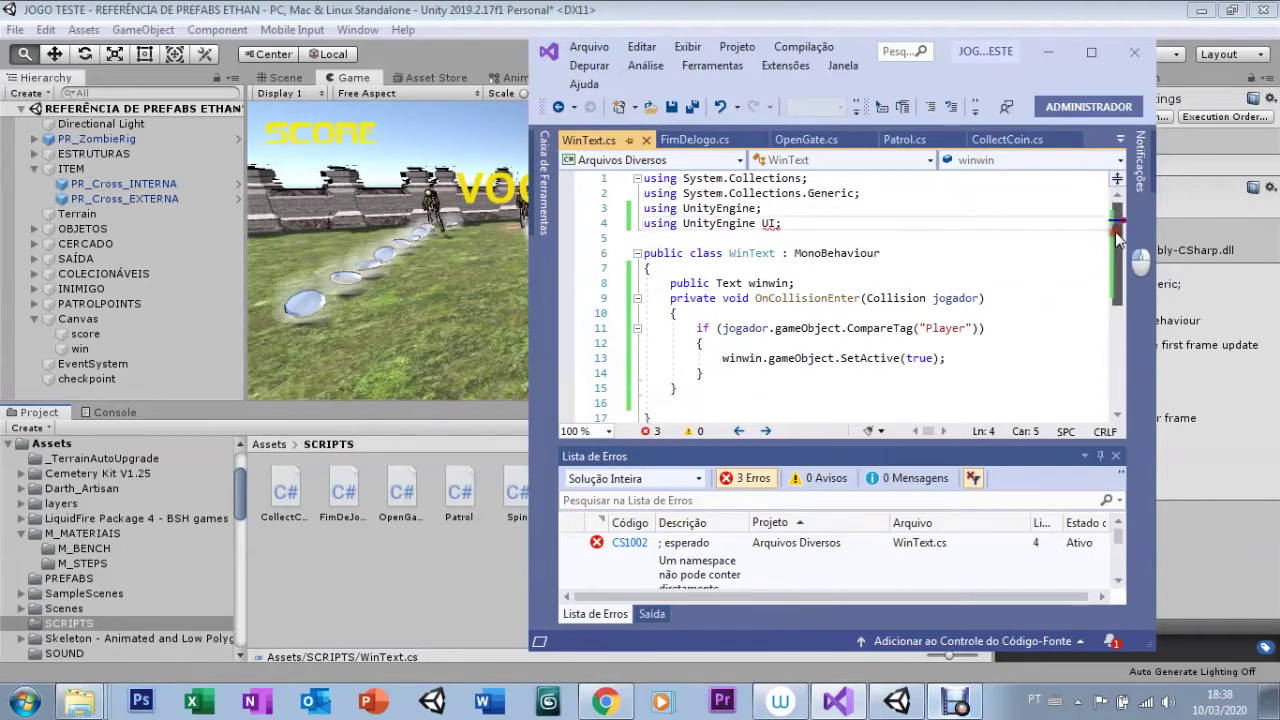
click(755, 224)
text(.)
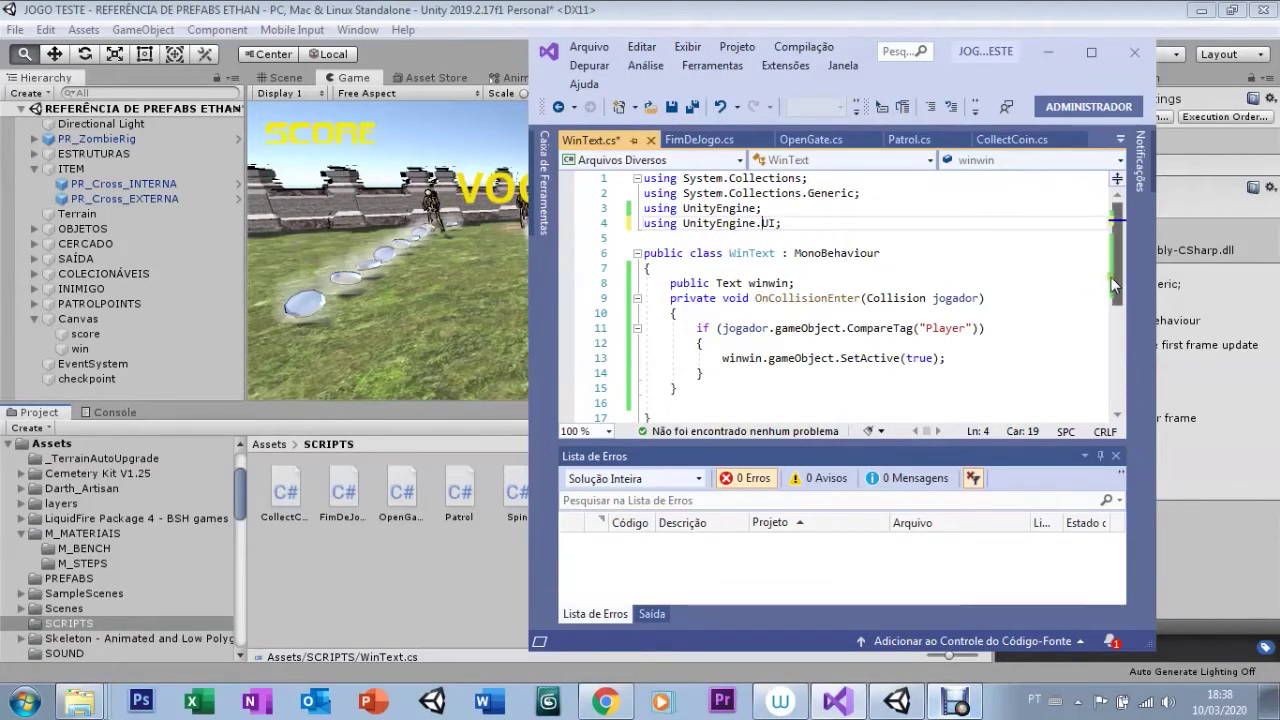
click(671, 106)
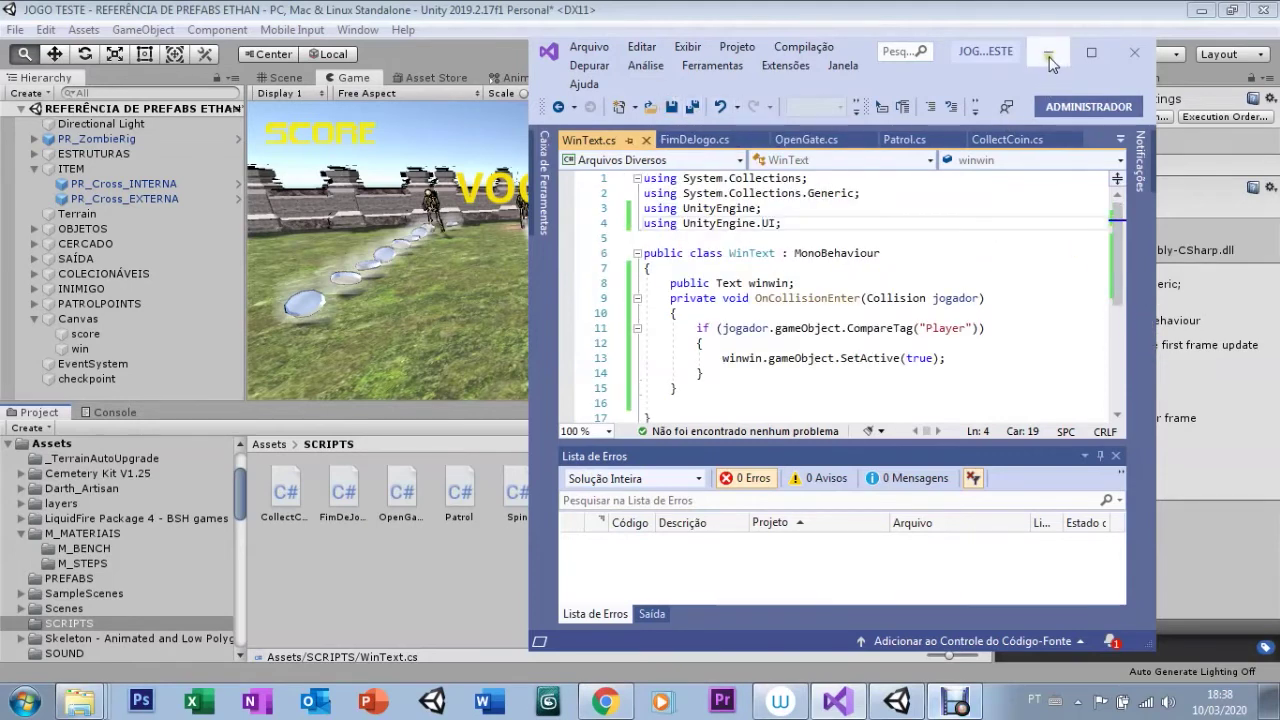
click(1046, 116)
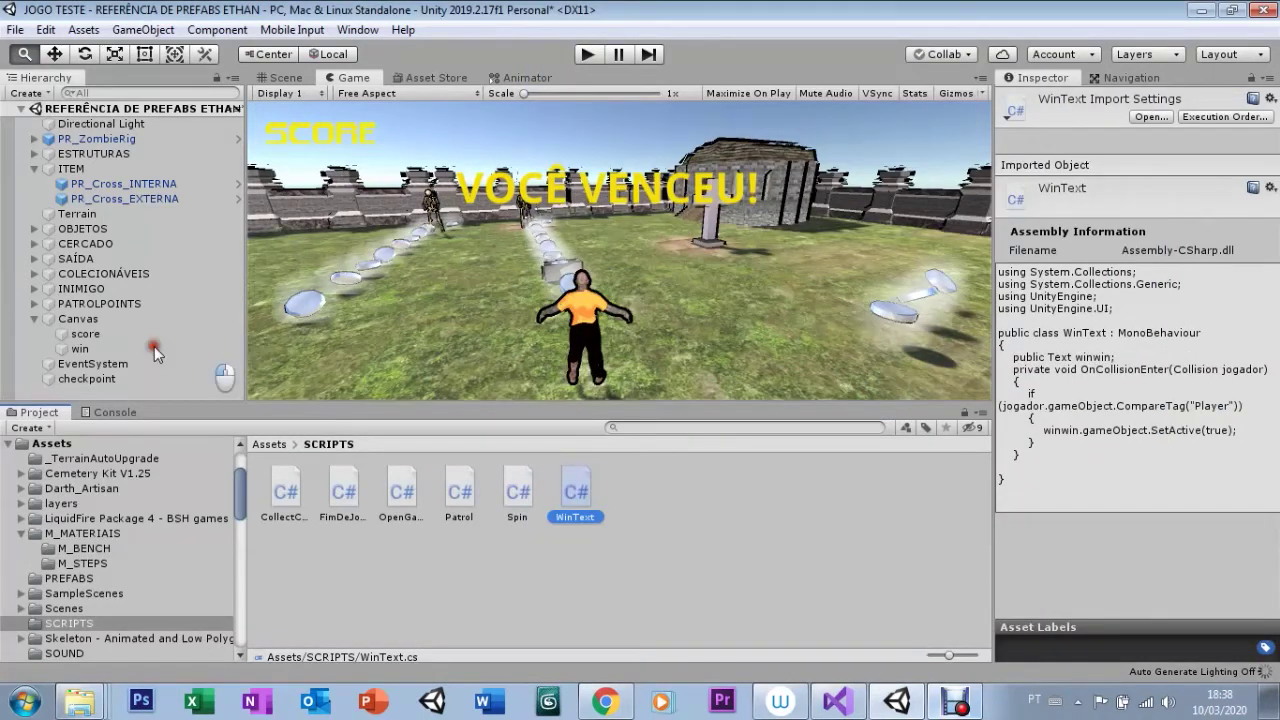
Add WinText to the checkpoint, assign the 'win' text to its Winwin field, and deactivate 'win'
click(92, 382)
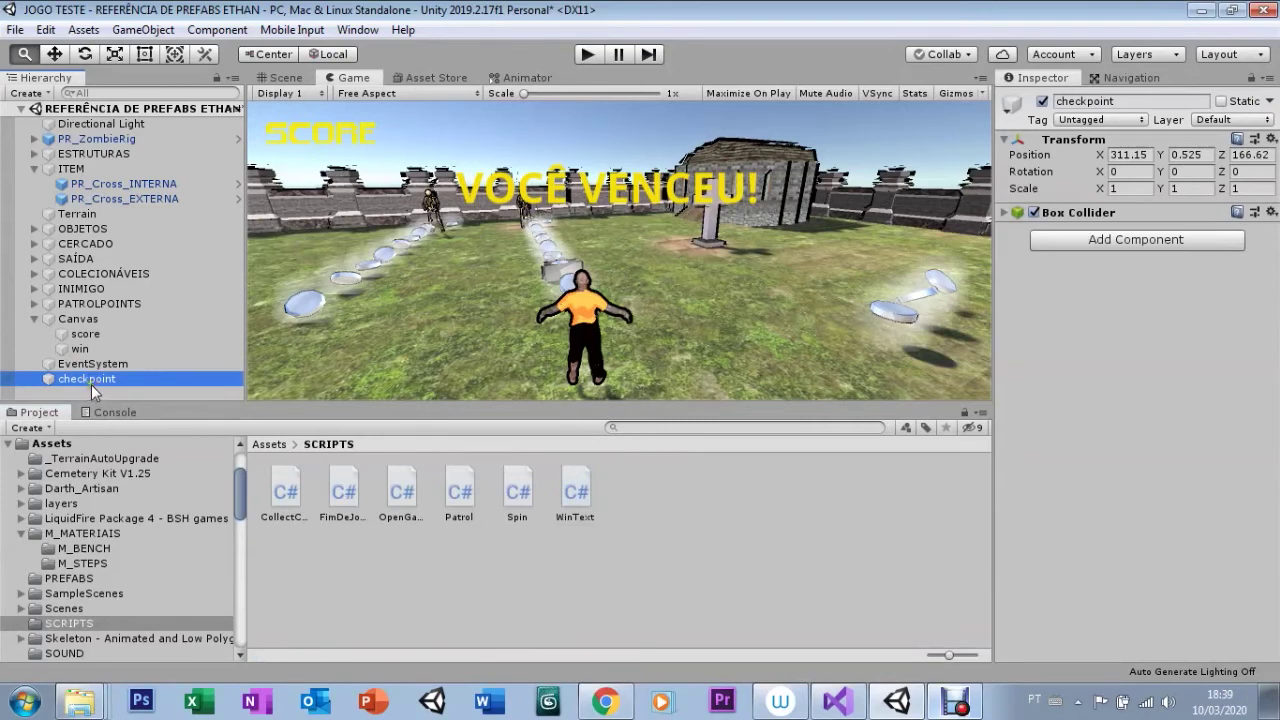
mouse_move(560, 485)
mouse_down()
mouse_move(1086, 327)
mouse_move(1079, 310)
mouse_up()
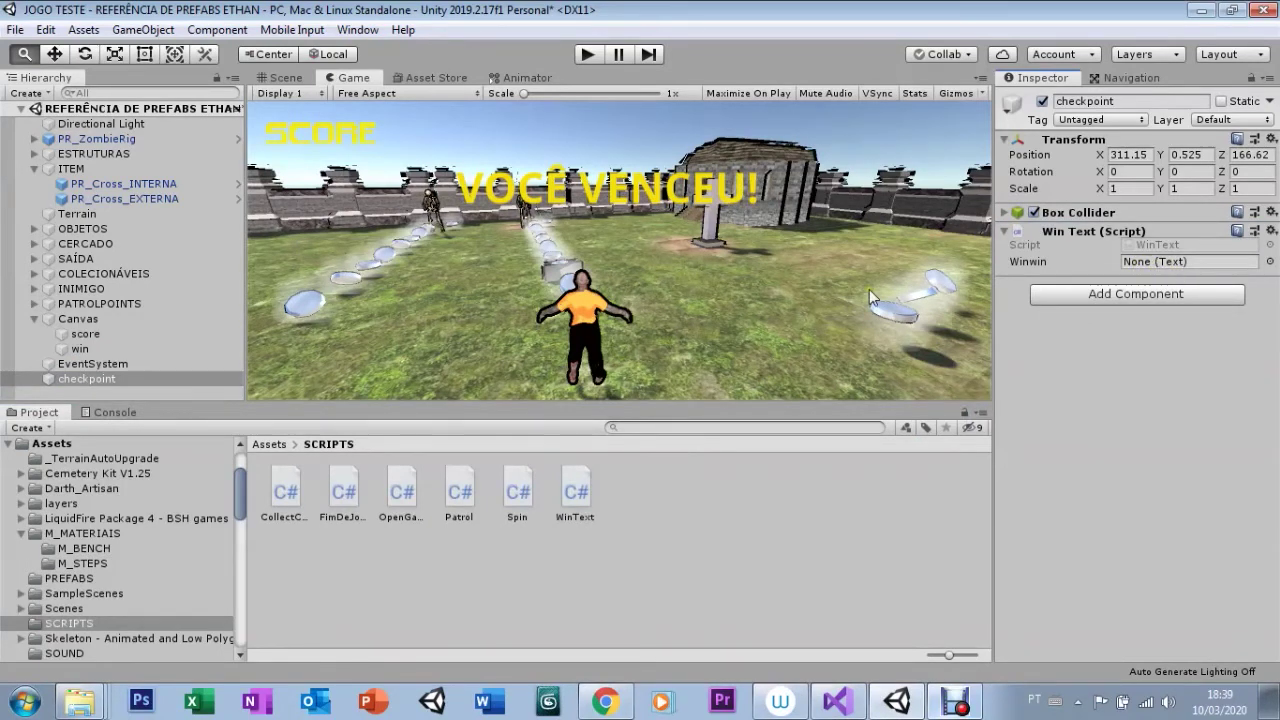
mouse_move(63, 346)
mouse_down()
mouse_move(280, 366)
mouse_move(1170, 261)
mouse_up()
click(66, 346)
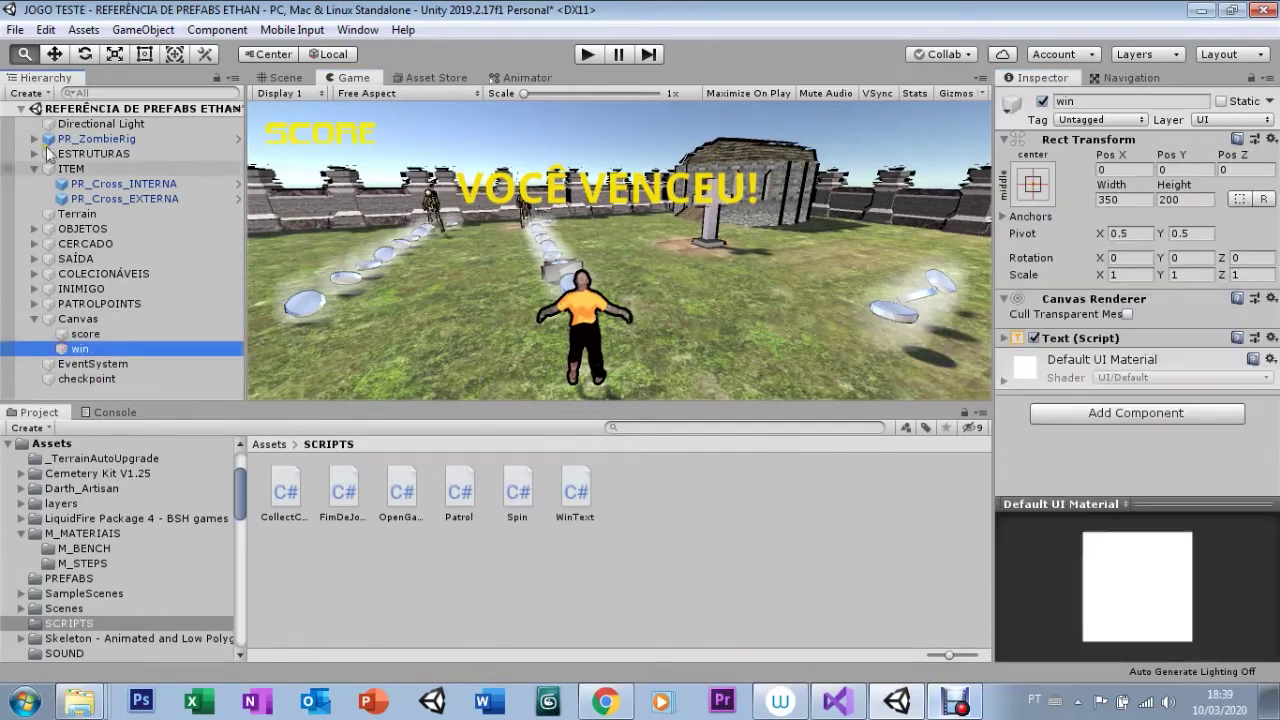
click(1041, 101)
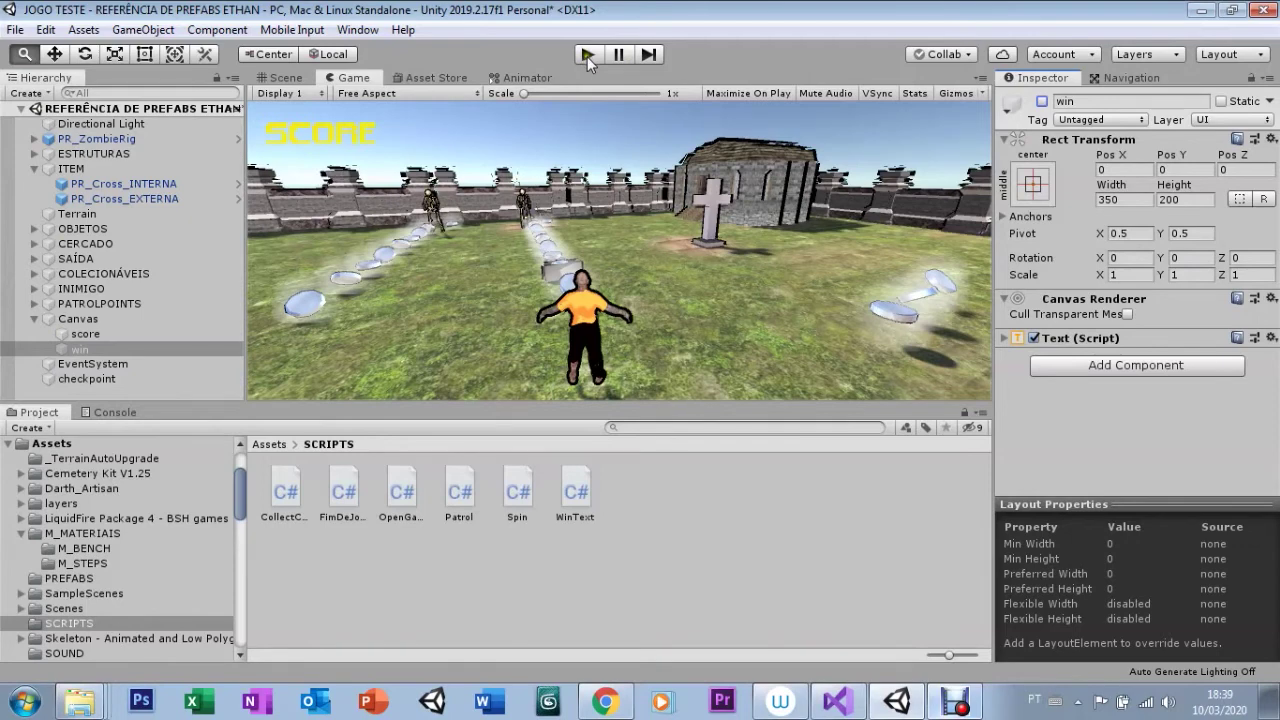
click(587, 55)
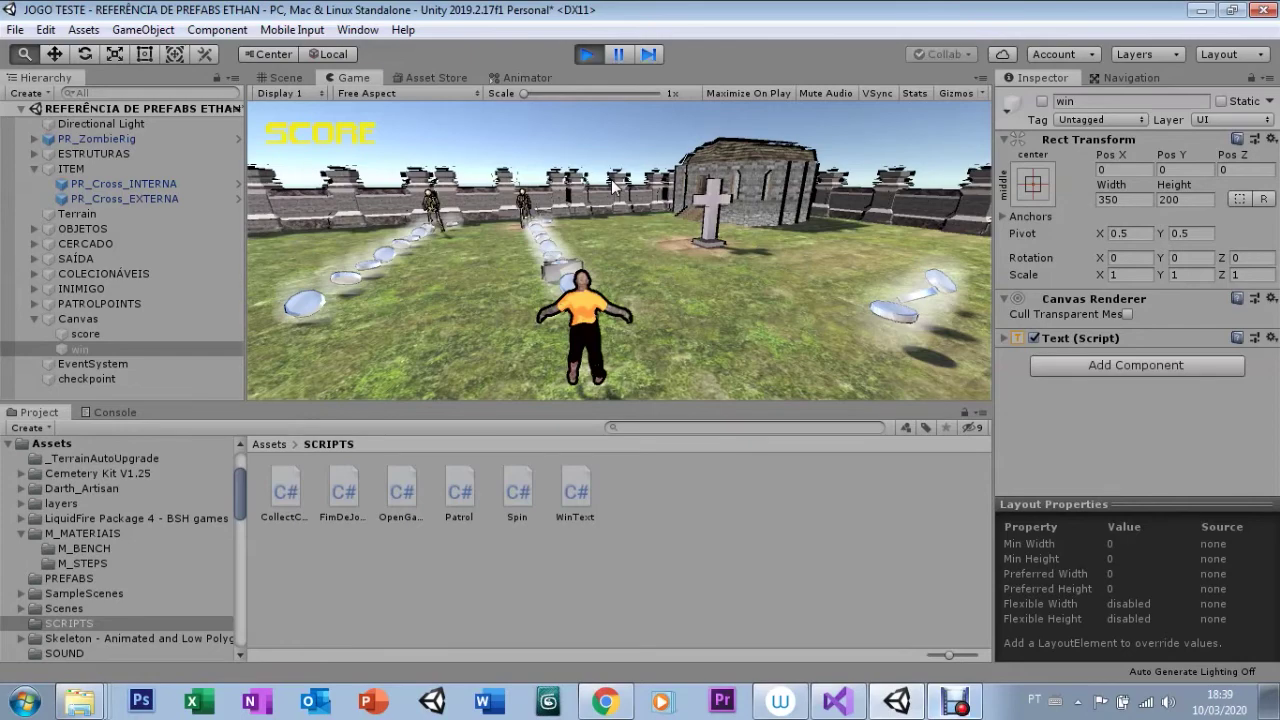
key(w)
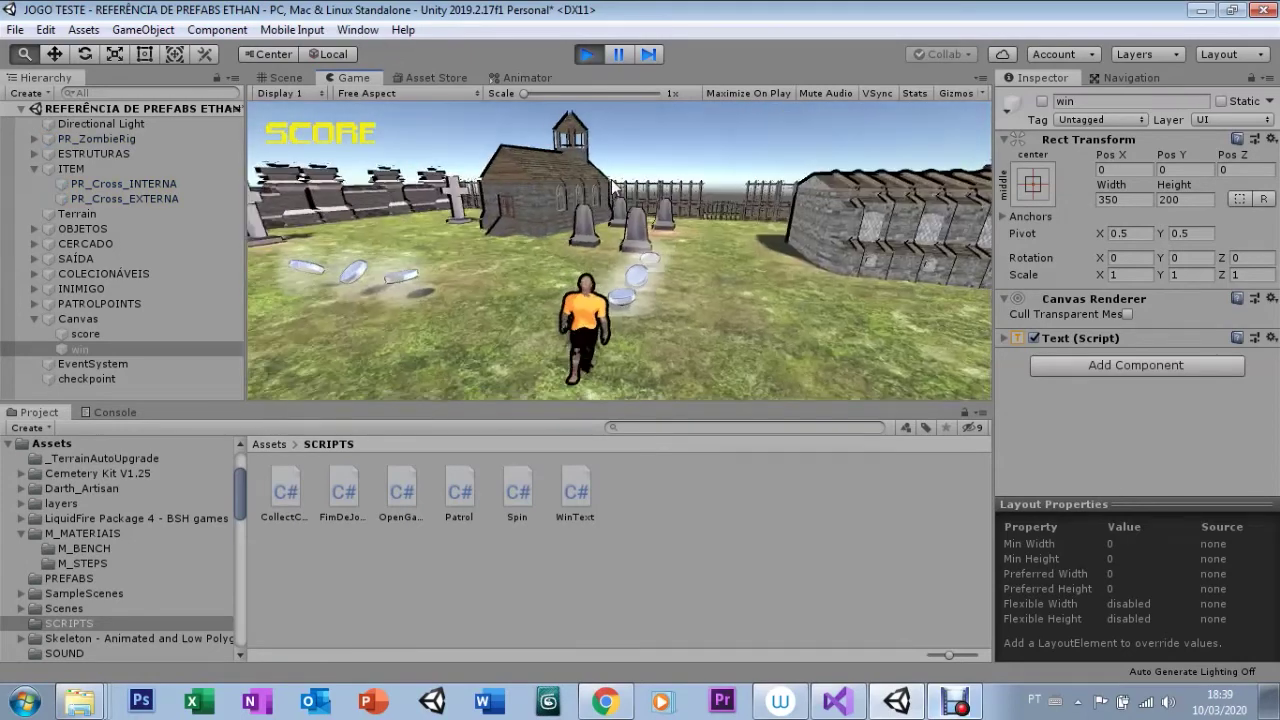
key(a)
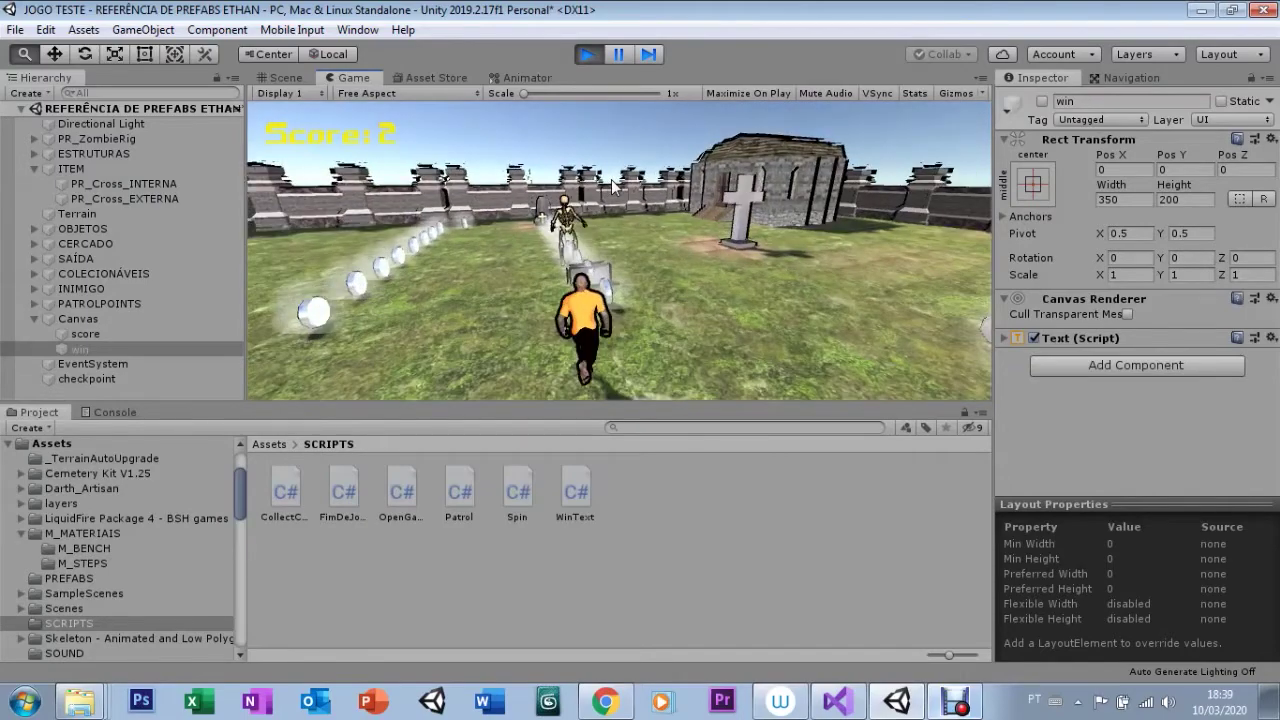
key(d)
key(d)
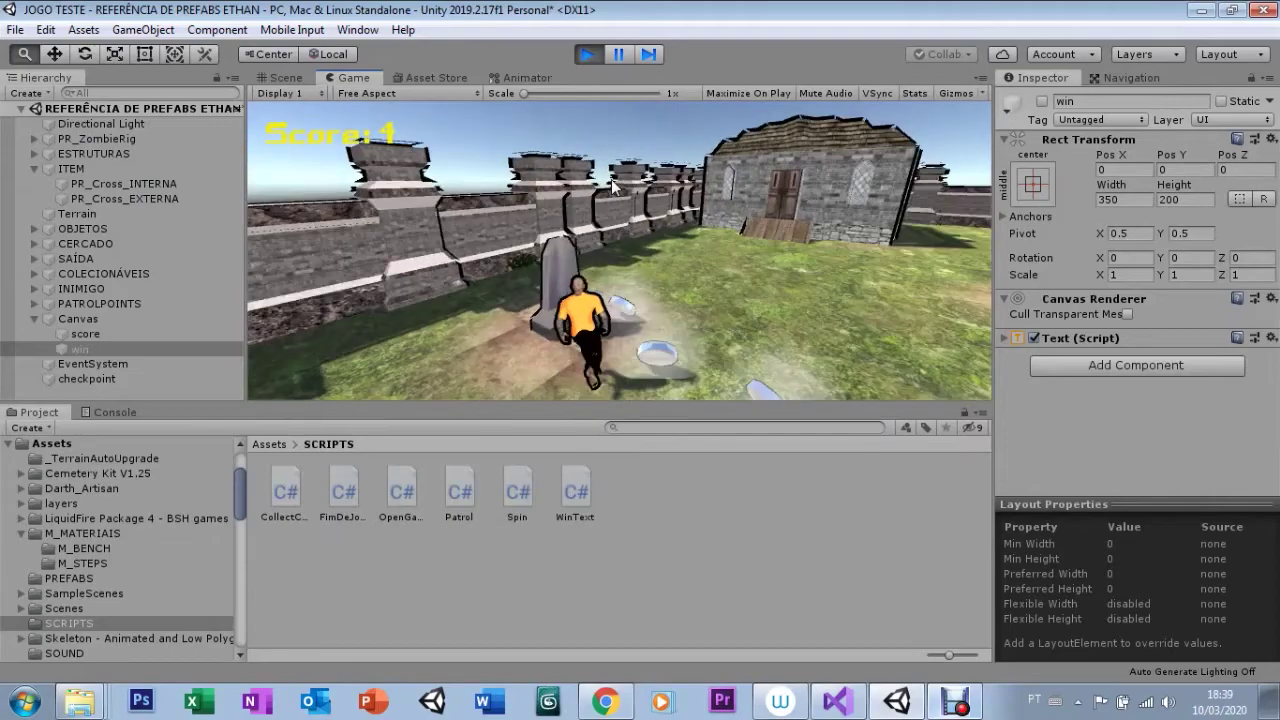
key(d)
key(a)
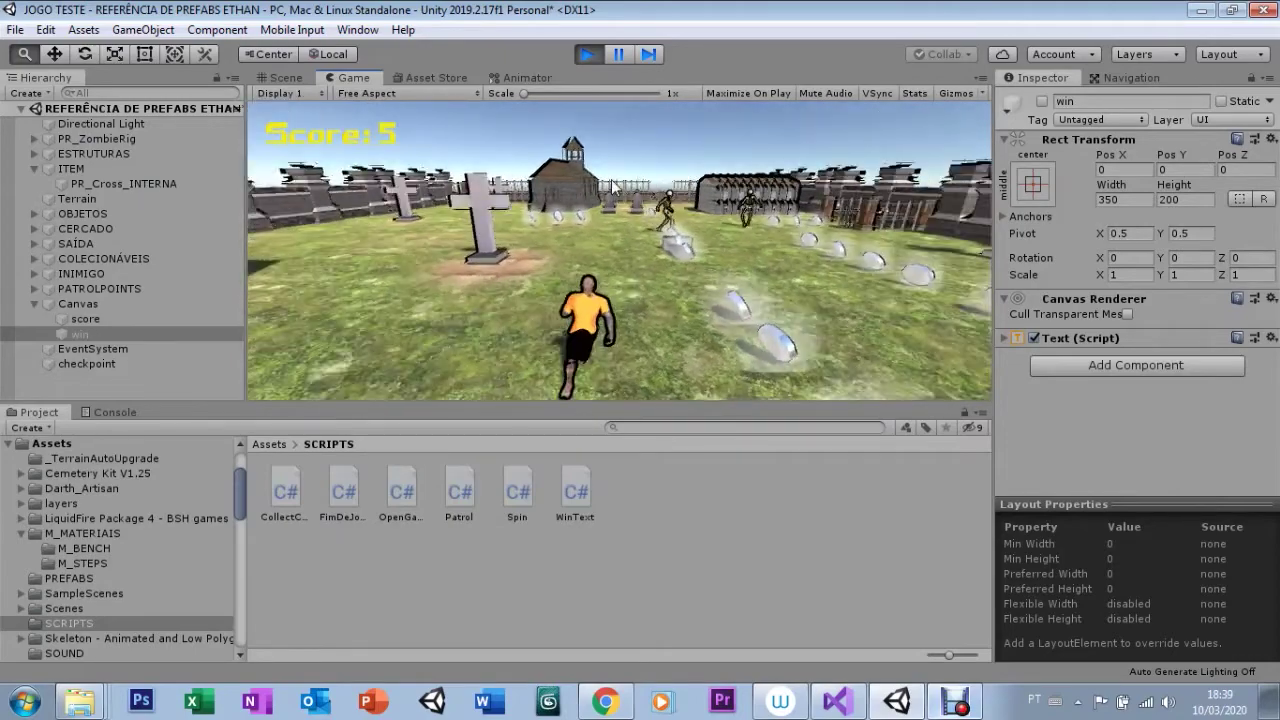
key(a)
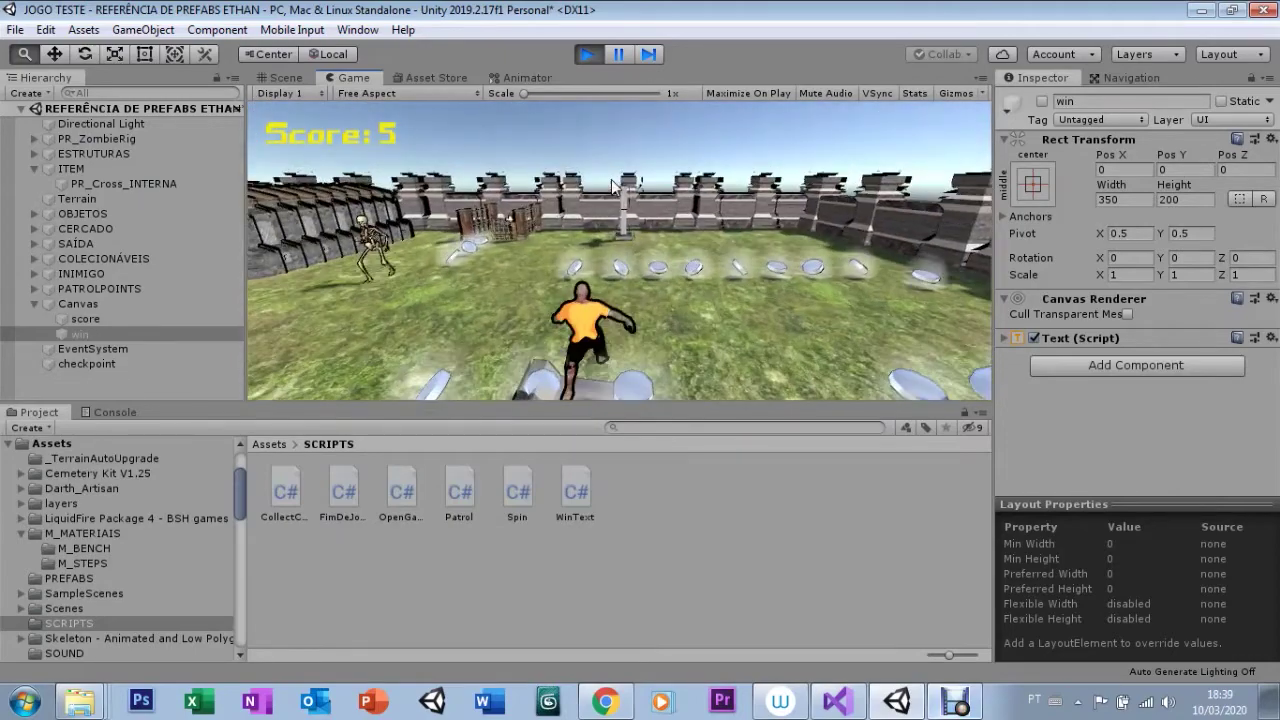
key(d)
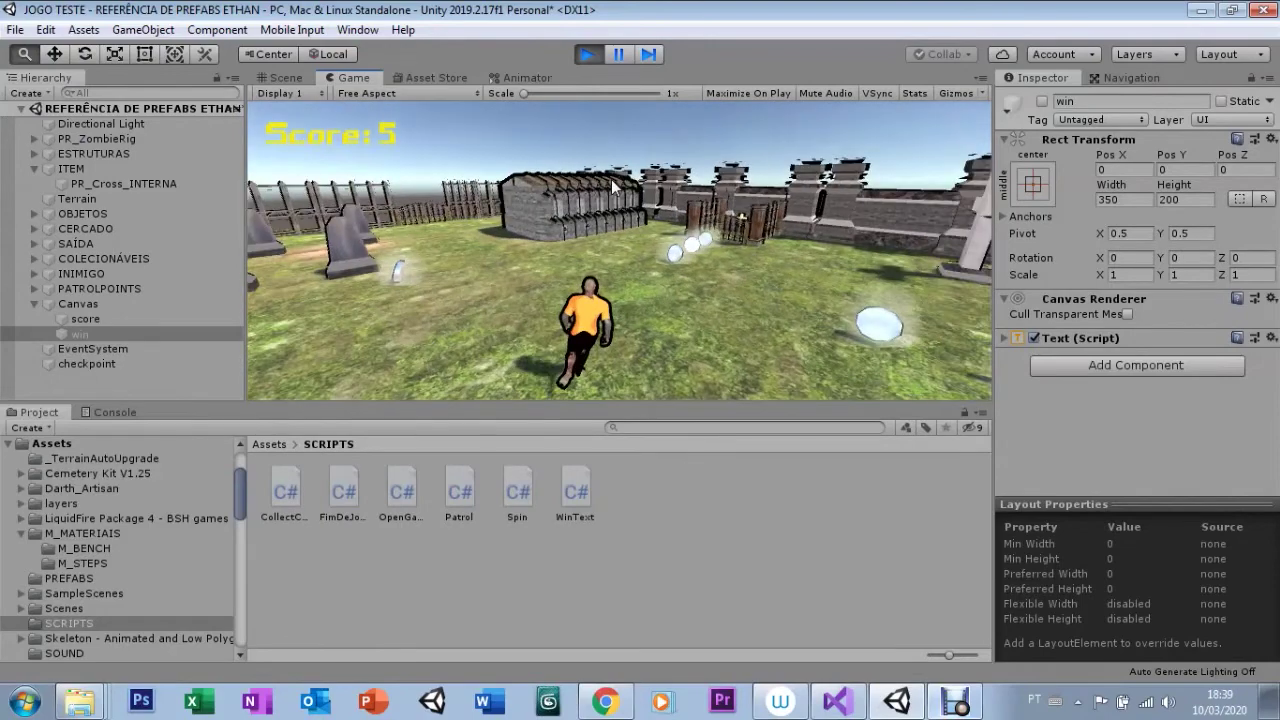
key(a)
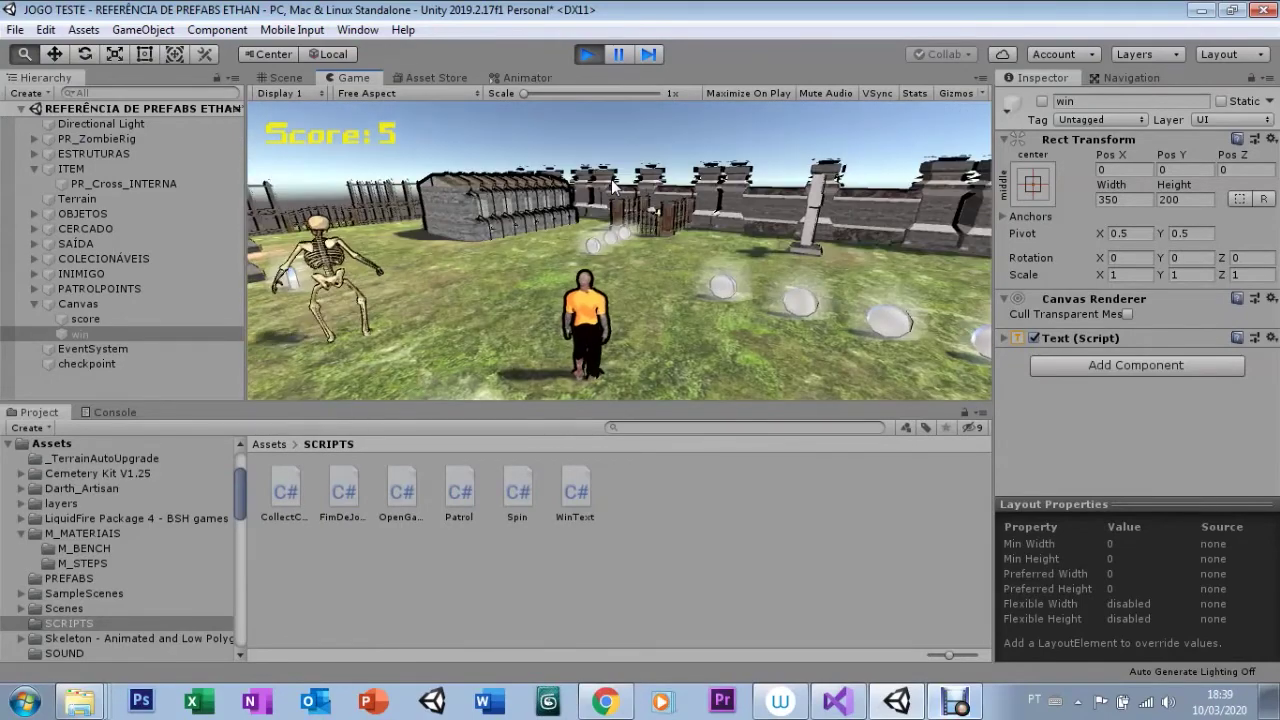
key(w)
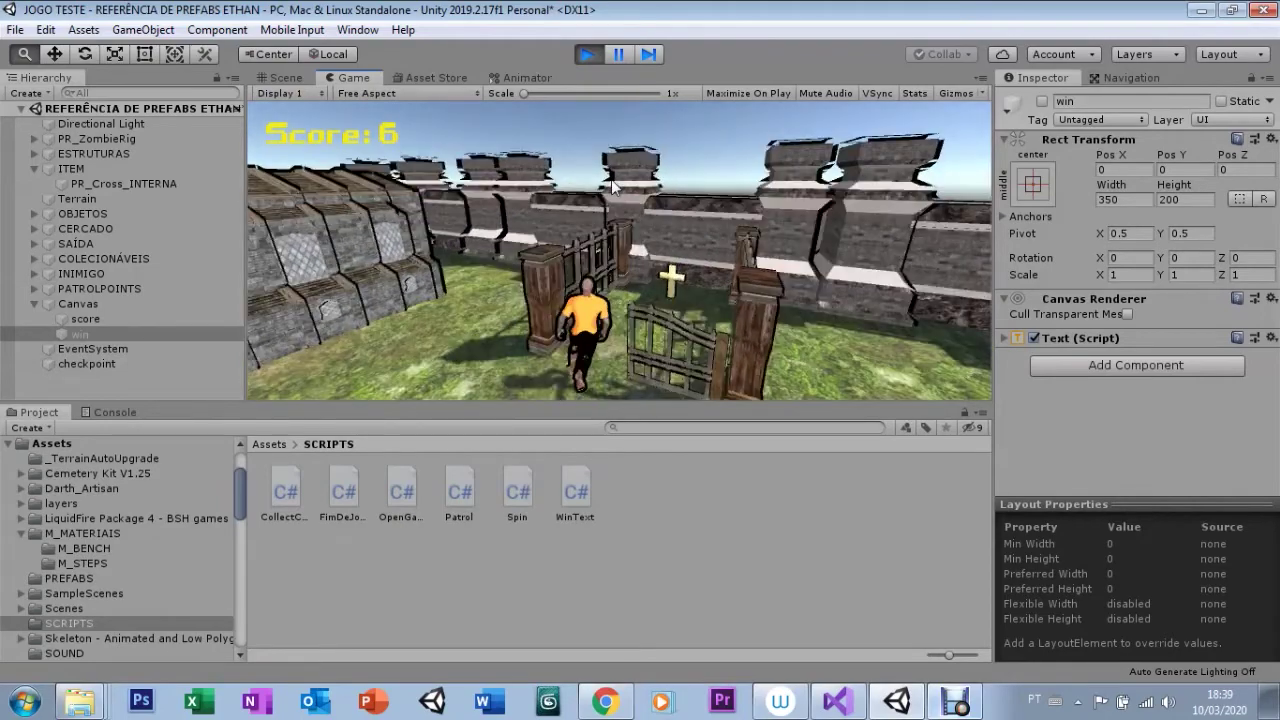
key(s)
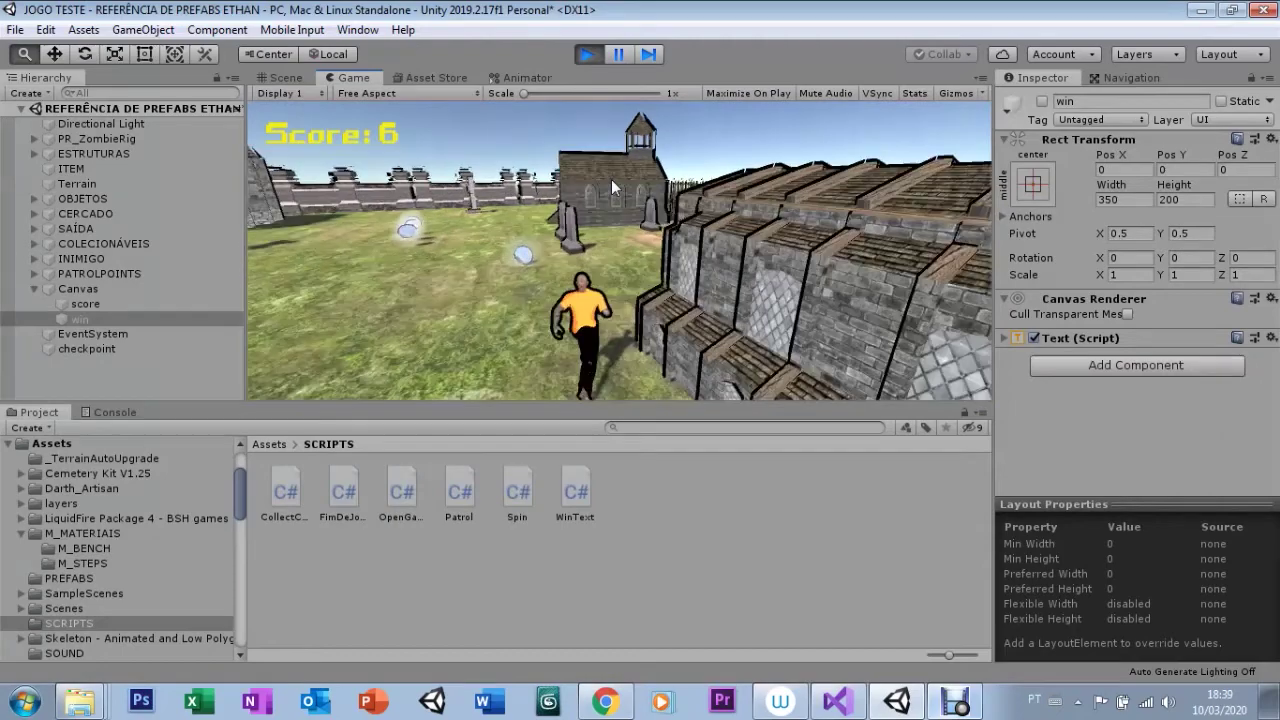
key(a)
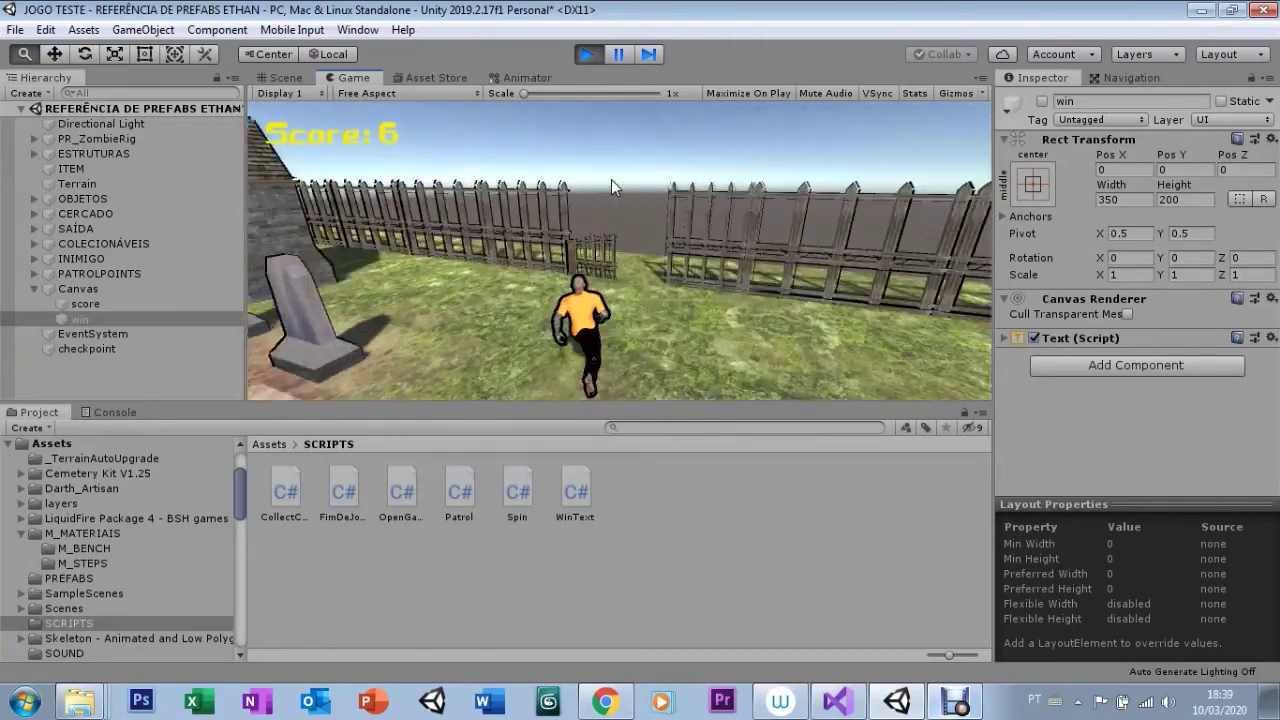
key(d)
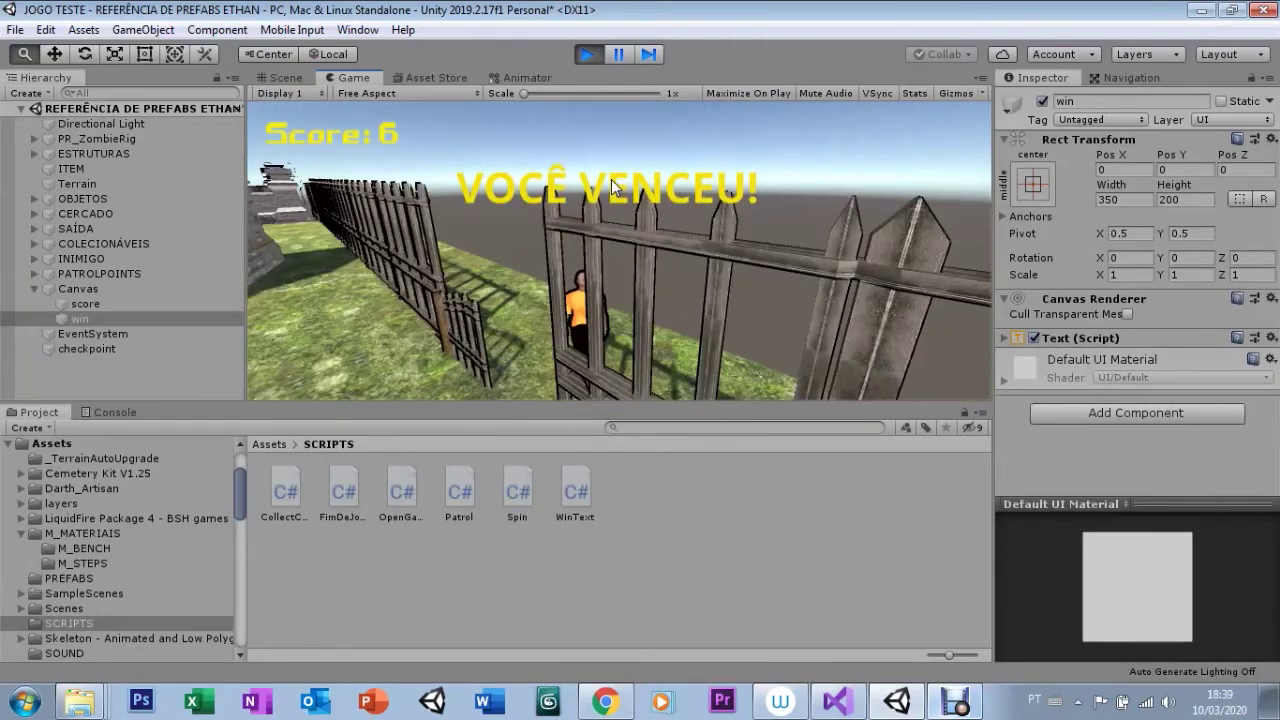
key(a)
key(d)
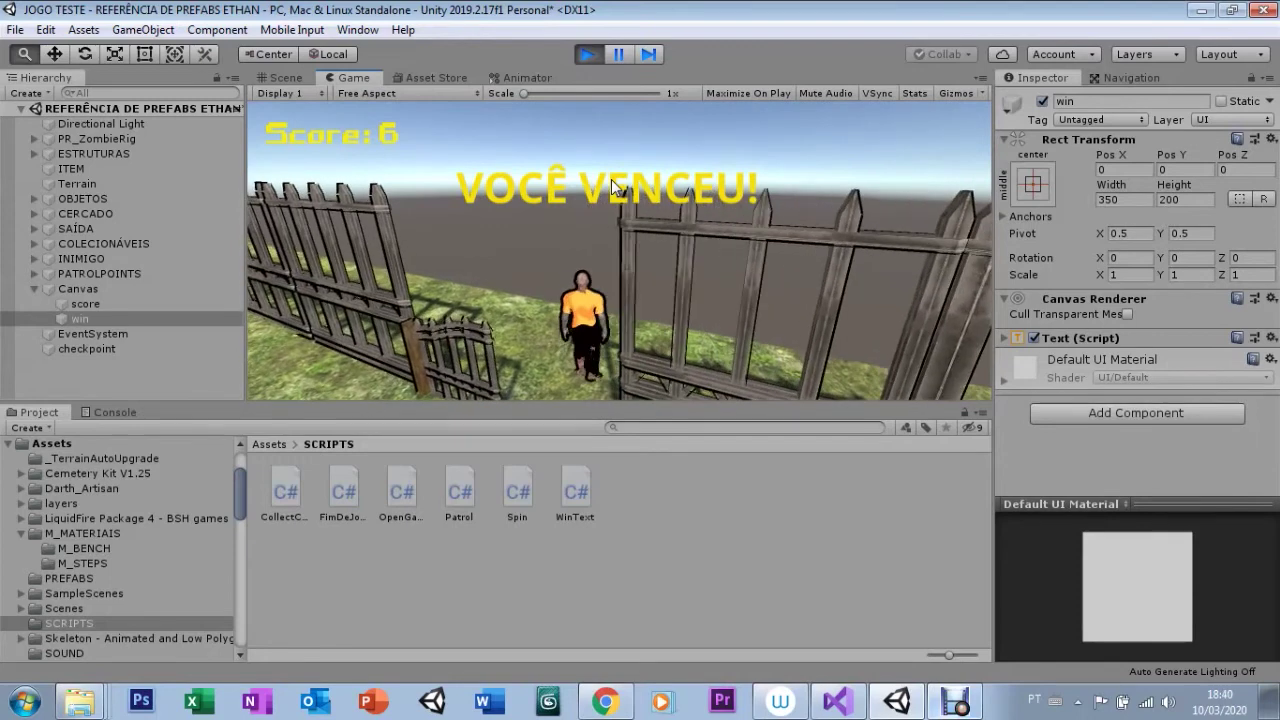
click(587, 55)
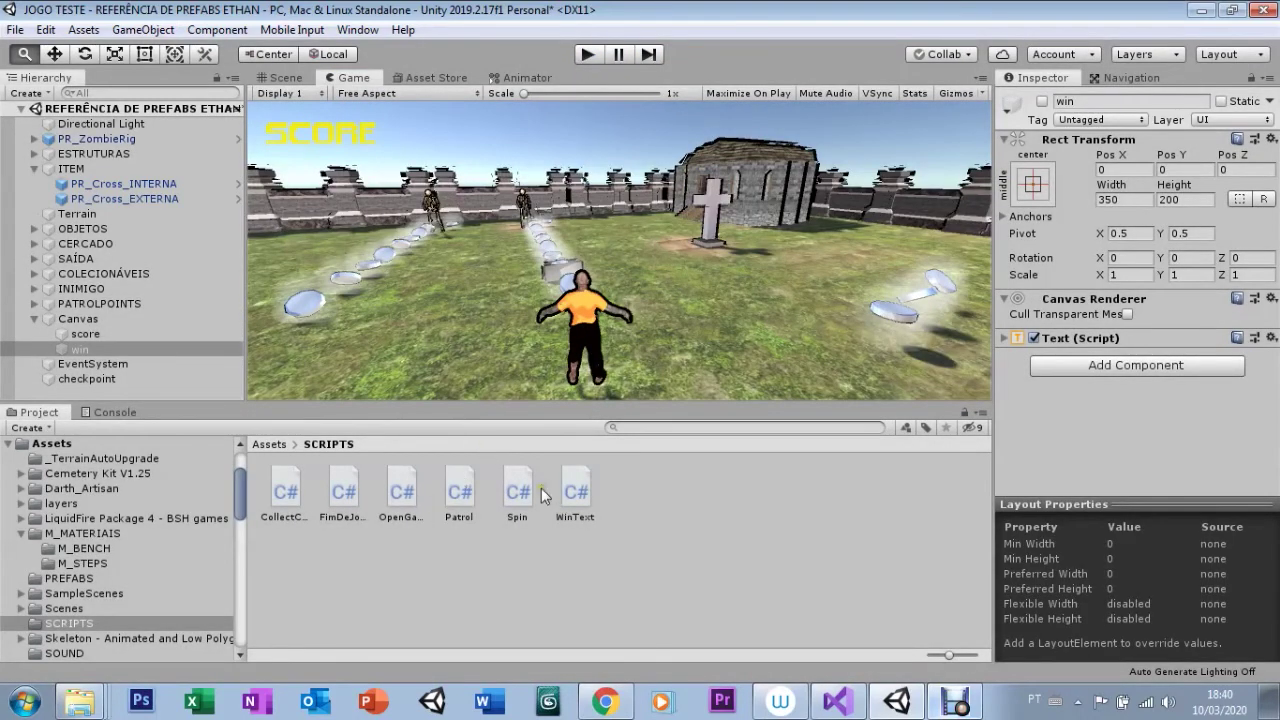
click(838, 700)
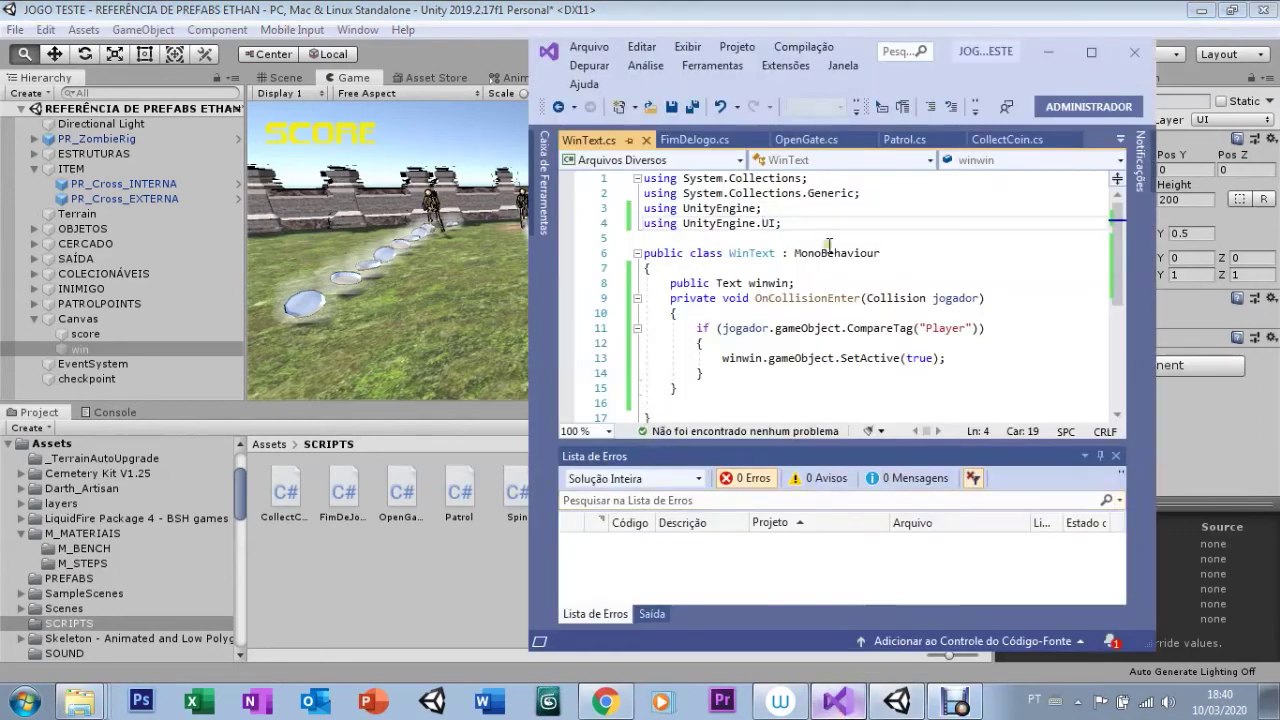
click(806, 140)
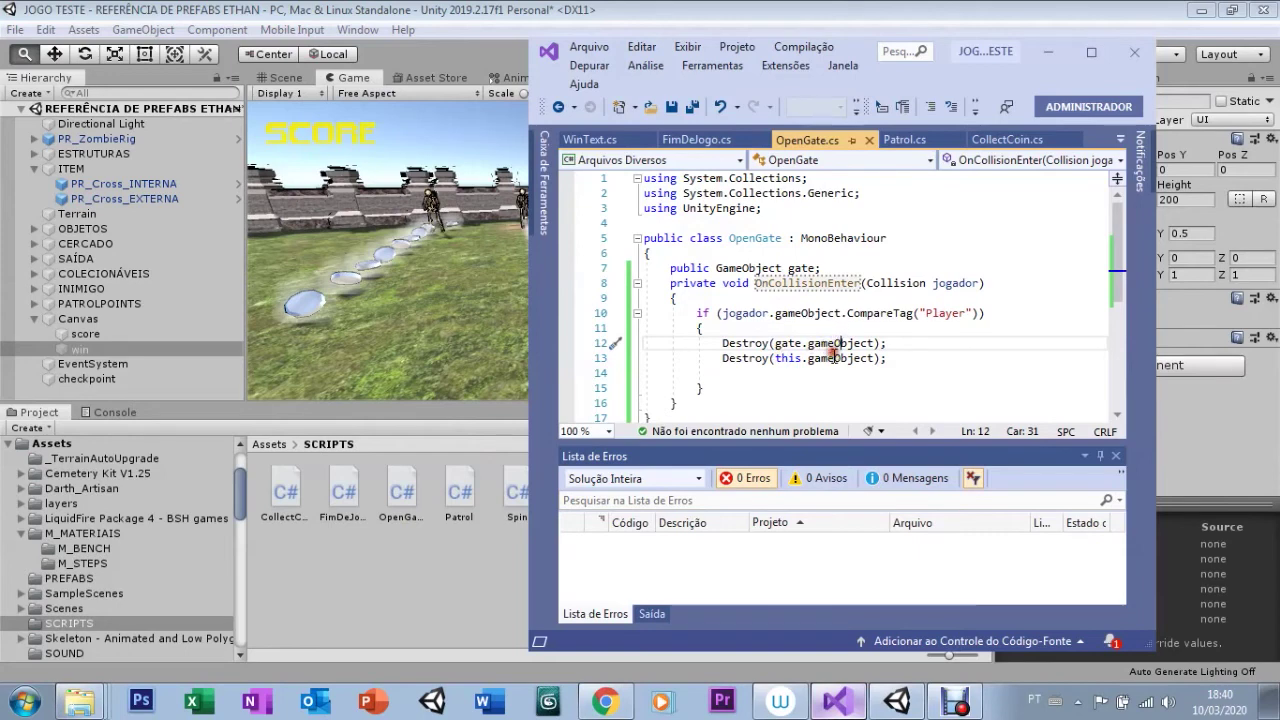
click(832, 360)
click(836, 343)
scroll(1121, 291, down, 3)
scroll(1058, 239, up, 3)
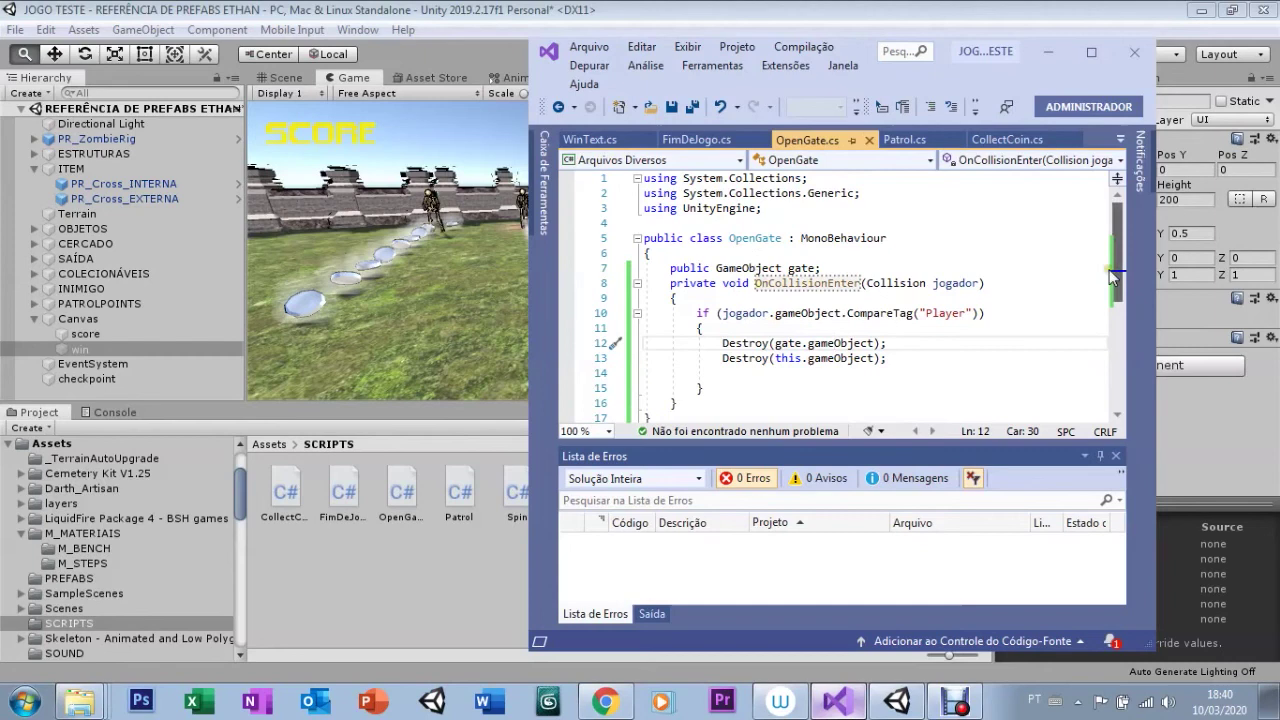
scroll(1122, 291, down, 3)
scroll(1060, 230, up, 3)
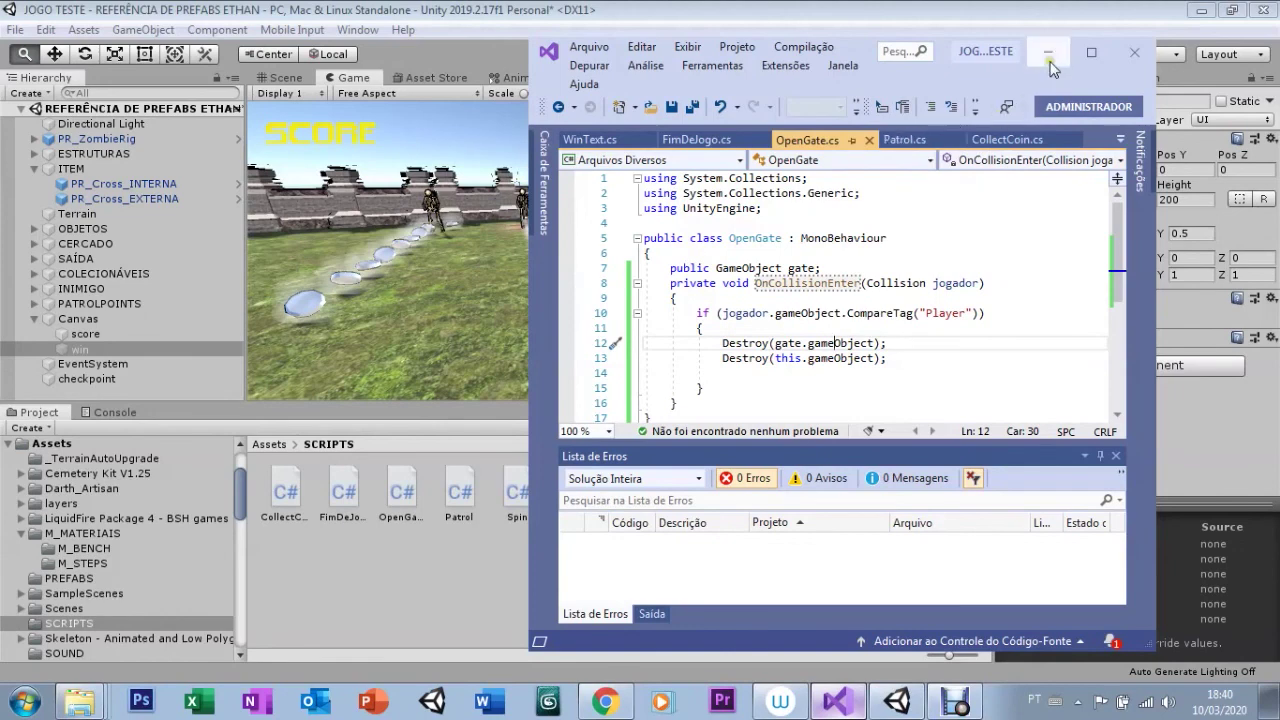
key(alt+Tab)
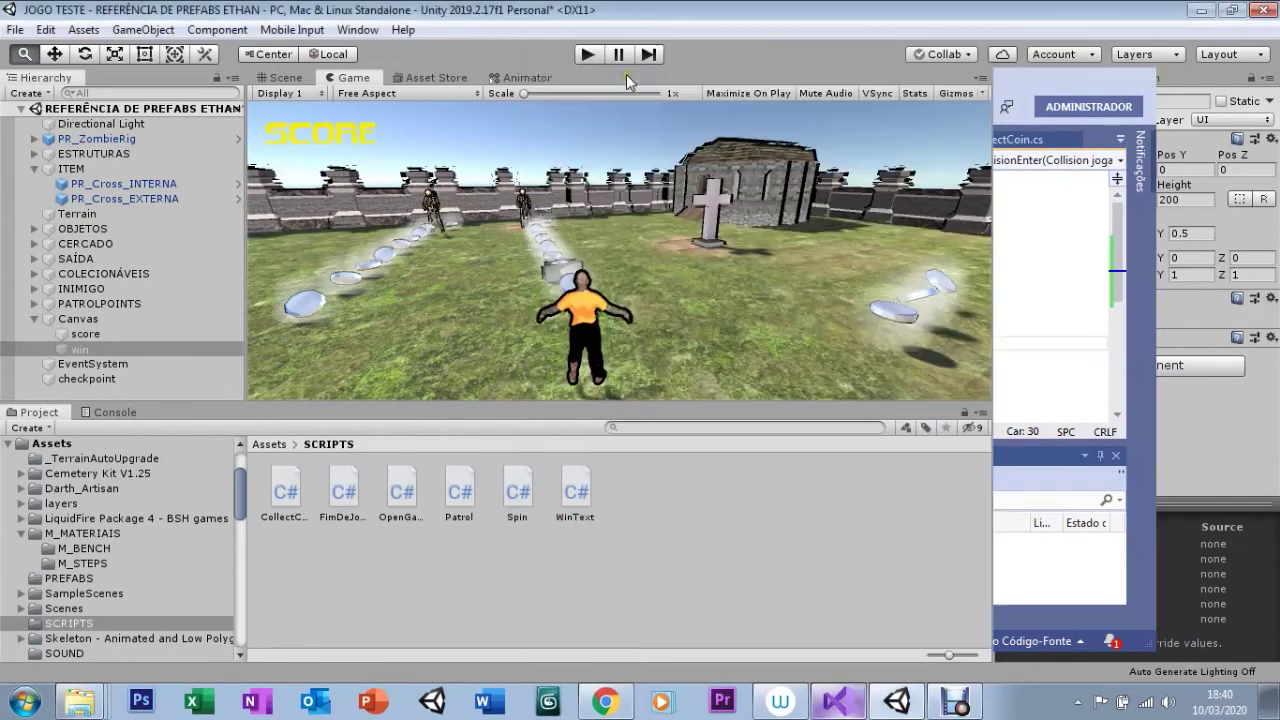